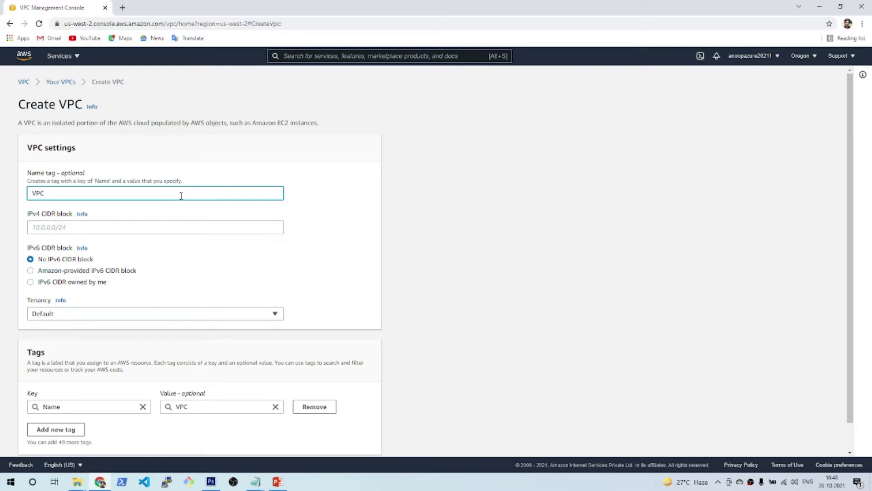
Create the VPC named VPC1 with the IPv4 CIDR block 10.0.0.0/16.
{"action": "left_click", "coordinate": [96, 229]}
{"action": "type", "text": "10.0"}
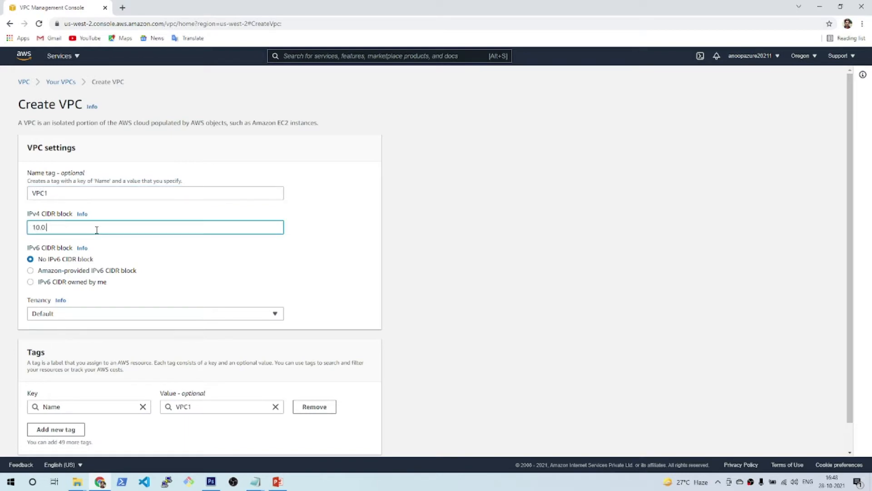
{"action": "type", "text": ".0.0/16"}
{"action": "scroll", "coordinate": [356, 296], "scroll_direction": "down", "scroll_amount": 1}
{"action": "left_click", "coordinate": [372, 438]}
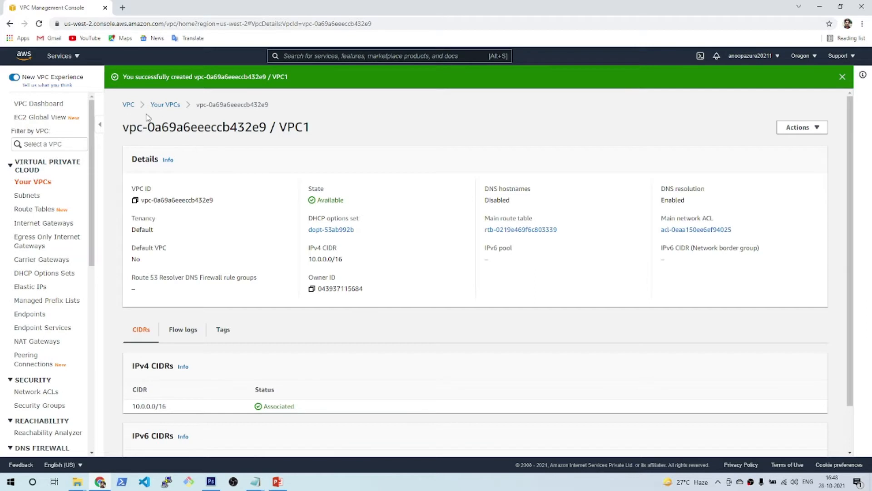
Create a second VPC named VPC2 with the IPv4 CIDR block 20.0.0.0/16.
{"action": "left_click", "coordinate": [128, 106]}
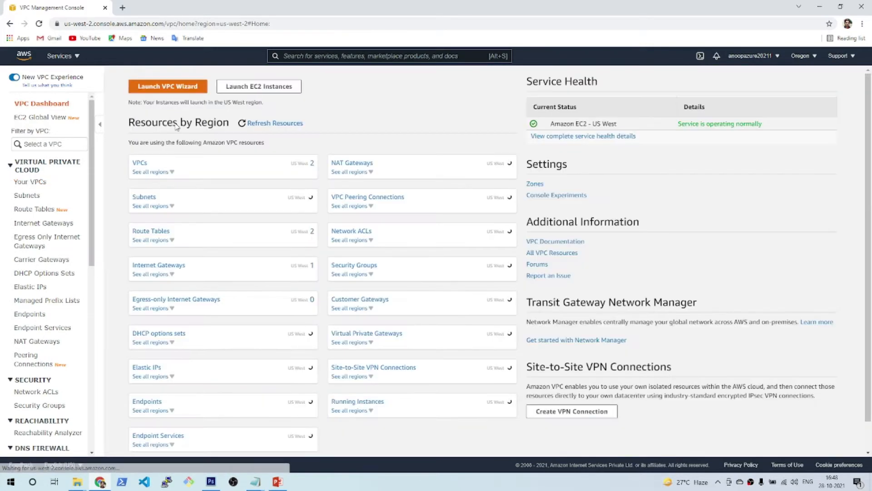
{"action": "left_click", "coordinate": [40, 182]}
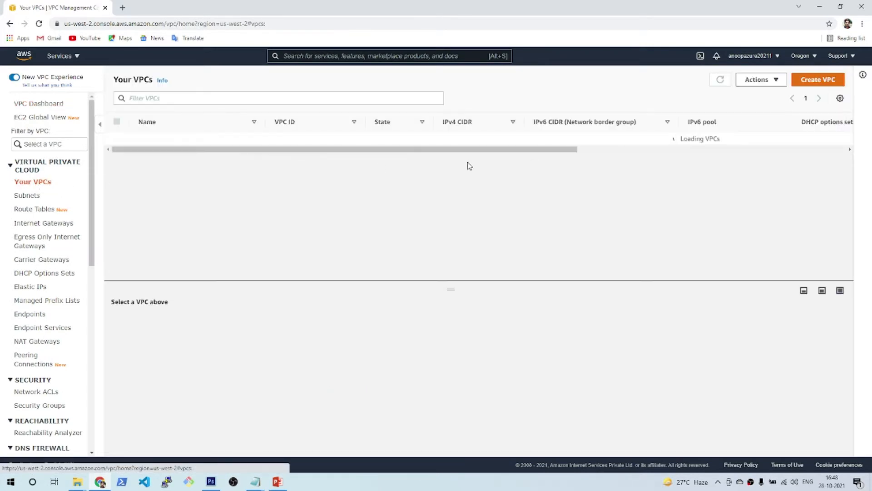
{"action": "left_click", "coordinate": [818, 82]}
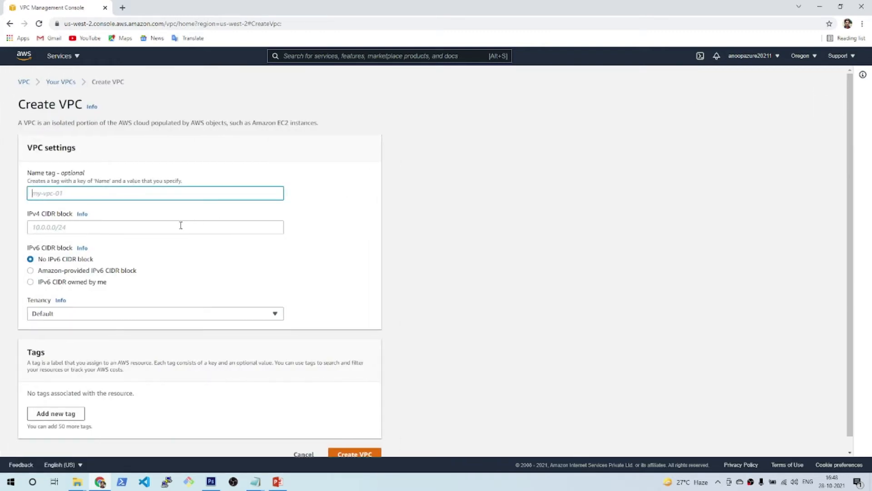
{"action": "type", "text": "VPC2"}
{"action": "left_click", "coordinate": [181, 225]}
{"action": "type", "text": "20.0.0.0/"}
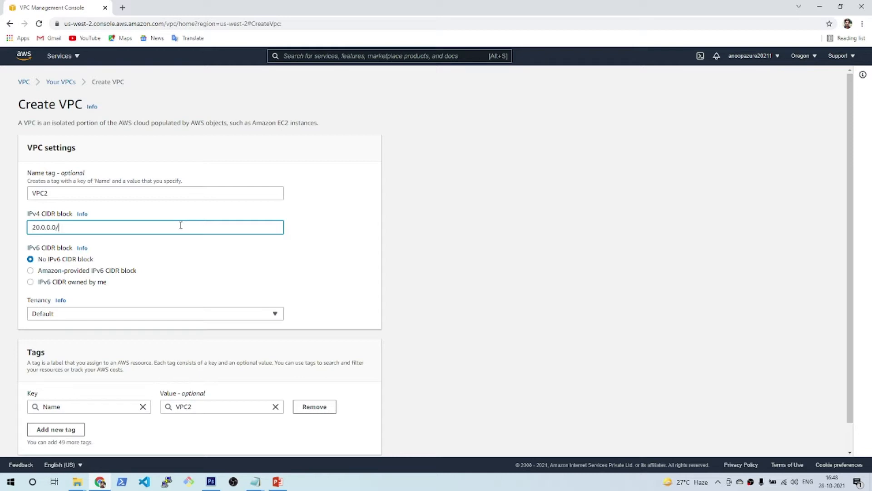
{"action": "type", "text": "16"}
{"action": "scroll", "coordinate": [334, 300], "scroll_direction": "down", "scroll_amount": 1}
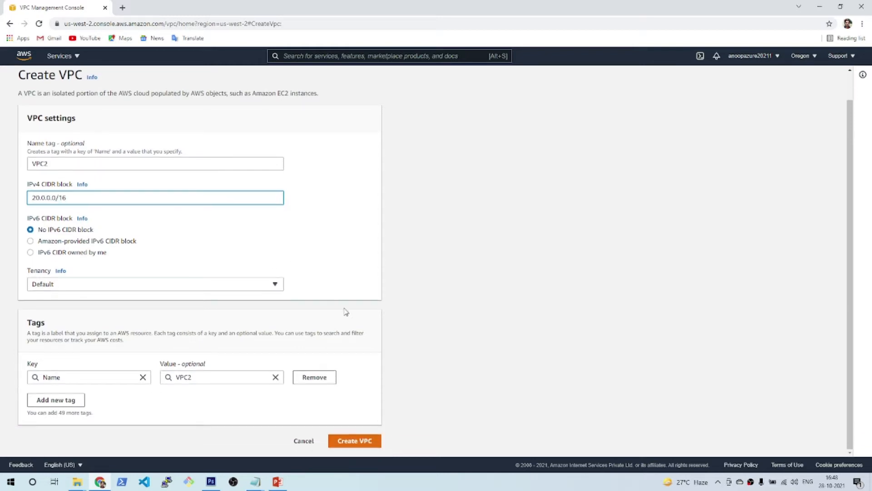
{"action": "left_click", "coordinate": [355, 440]}
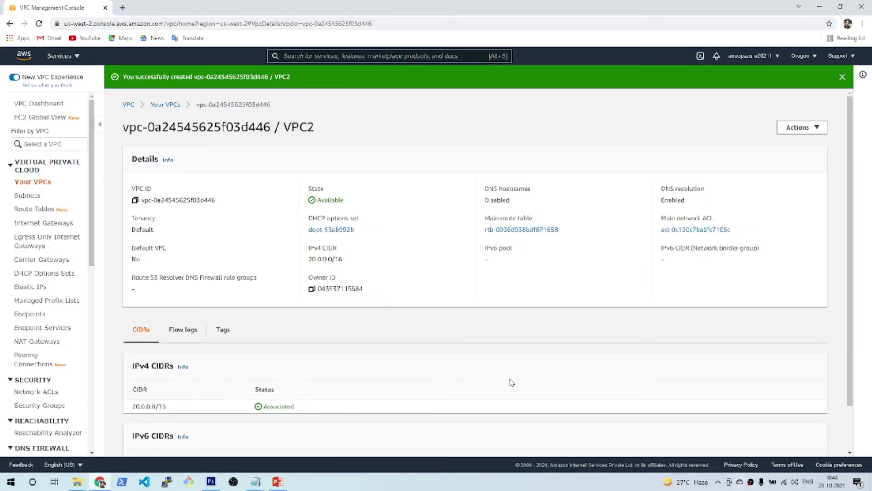
Go back to the list of VPCs and sort it by name in ascending order.
{"action": "left_click", "coordinate": [165, 106]}
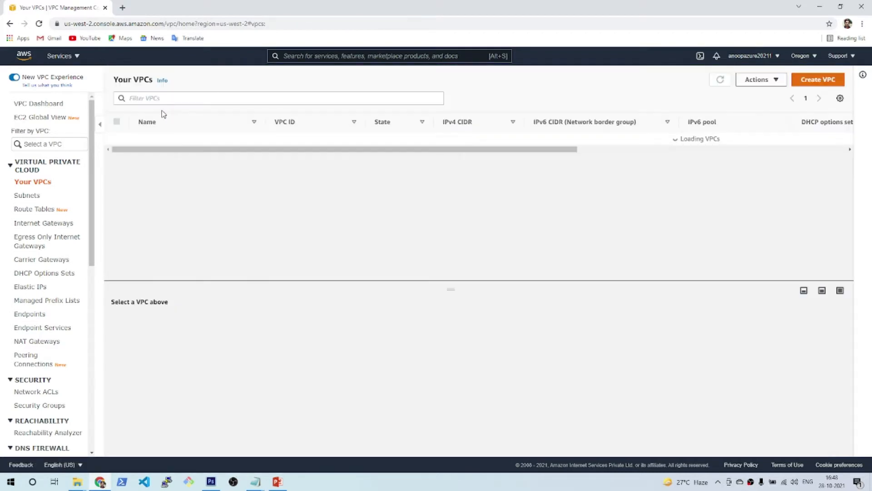
{"action": "left_click", "coordinate": [158, 127]}
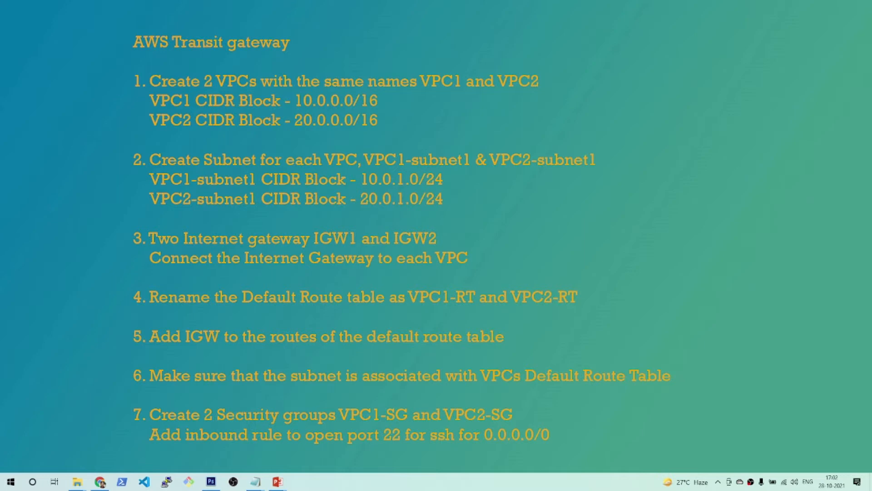
Switch back to the AWS console in the browser and start creating a subnet in VPC1.
{"action": "key", "text": "alt+Tab"}
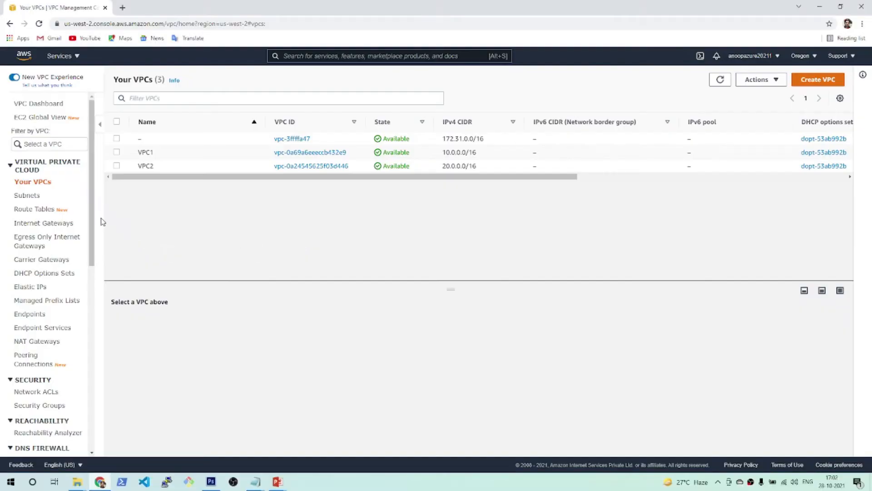
{"action": "left_click", "coordinate": [28, 197]}
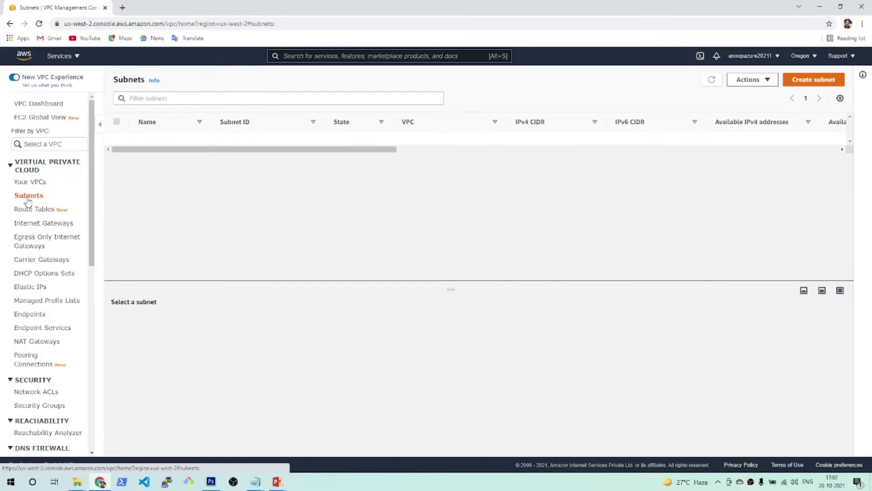
{"action": "left_click", "coordinate": [807, 86]}
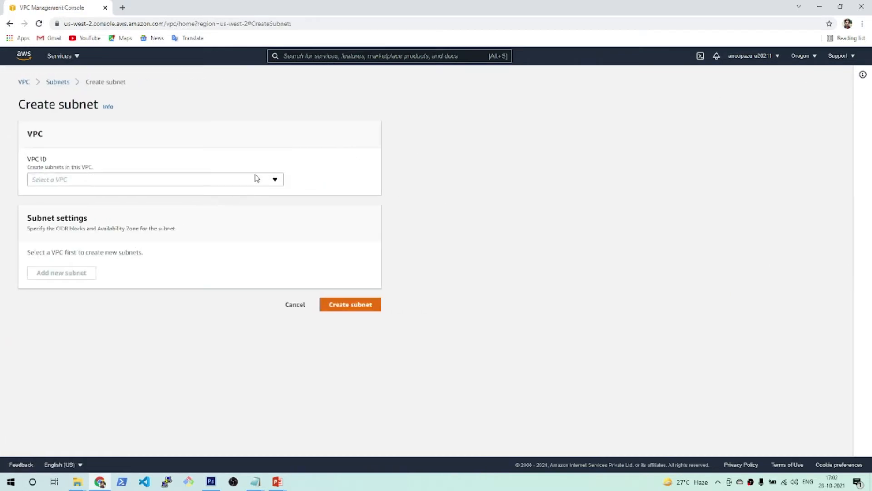
{"action": "left_click", "coordinate": [245, 180]}
{"action": "left_click", "coordinate": [220, 213]}
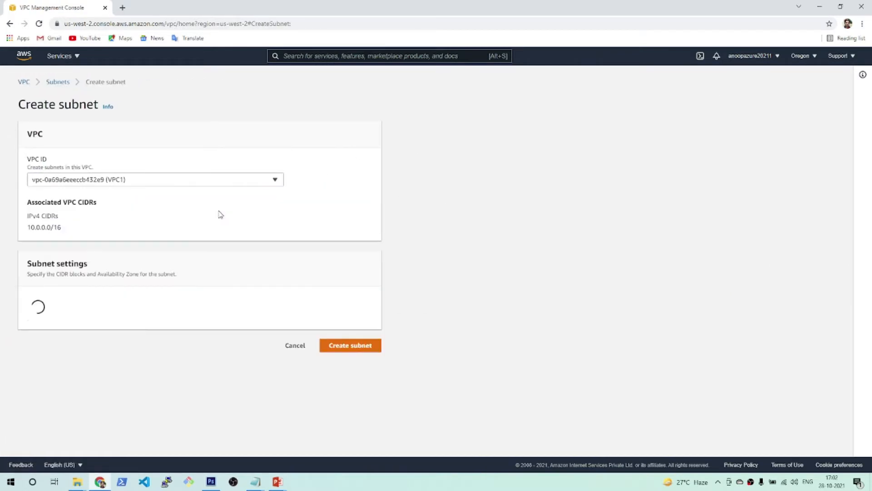
Name the VPC1 subnet vpc1-subnet1 and place it in the availability zone us-west-2a.
{"action": "left_click", "coordinate": [150, 336]}
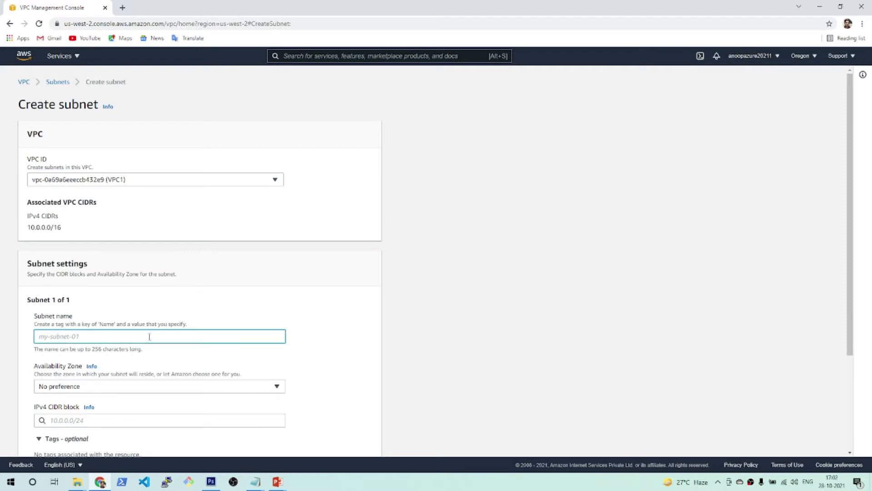
{"action": "type", "text": "vpc1-su"}
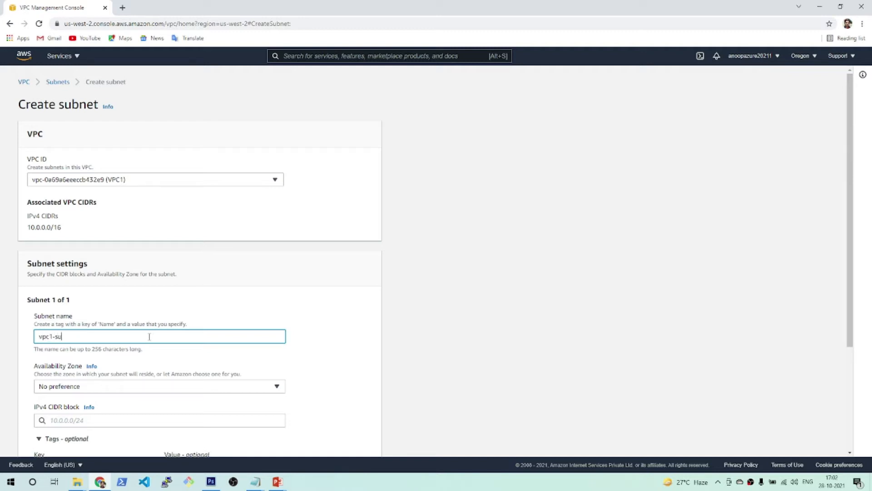
{"action": "type", "text": "bnet1"}
{"action": "scroll", "coordinate": [149, 337], "scroll_direction": "down", "scroll_amount": 2}
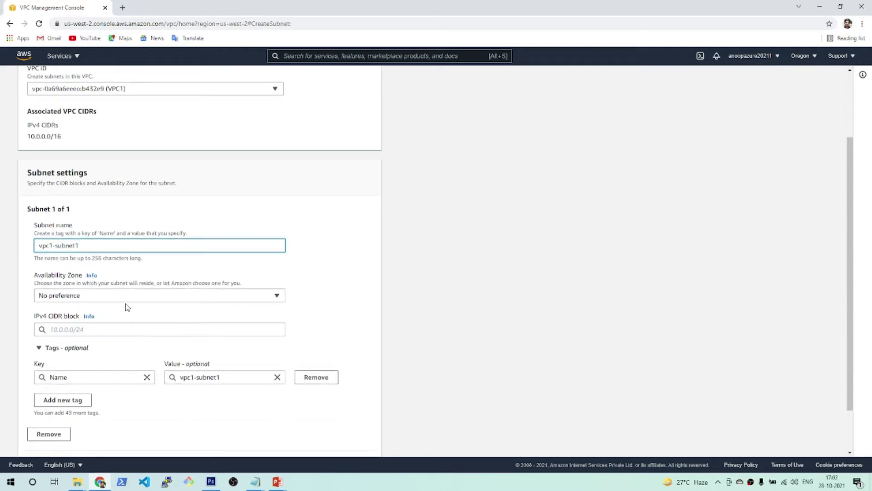
{"action": "left_click", "coordinate": [126, 297]}
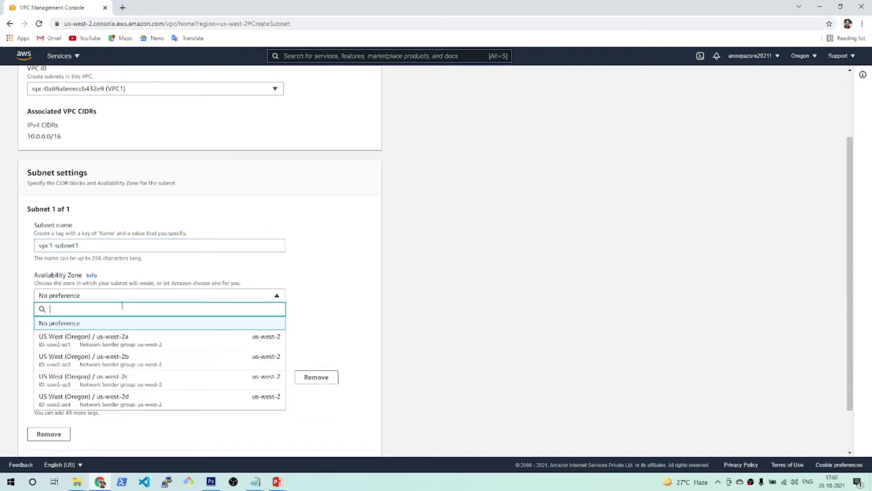
{"action": "left_click", "coordinate": [114, 337]}
Give vpc1-subnet1 the IPv4 CIDR block 10.0.1.0/24 and create the subnet.
{"action": "scroll", "coordinate": [260, 328], "scroll_direction": "down", "scroll_amount": 1}
{"action": "scroll", "coordinate": [260, 328], "scroll_direction": "down", "scroll_amount": 1}
{"action": "left_click", "coordinate": [91, 285]}
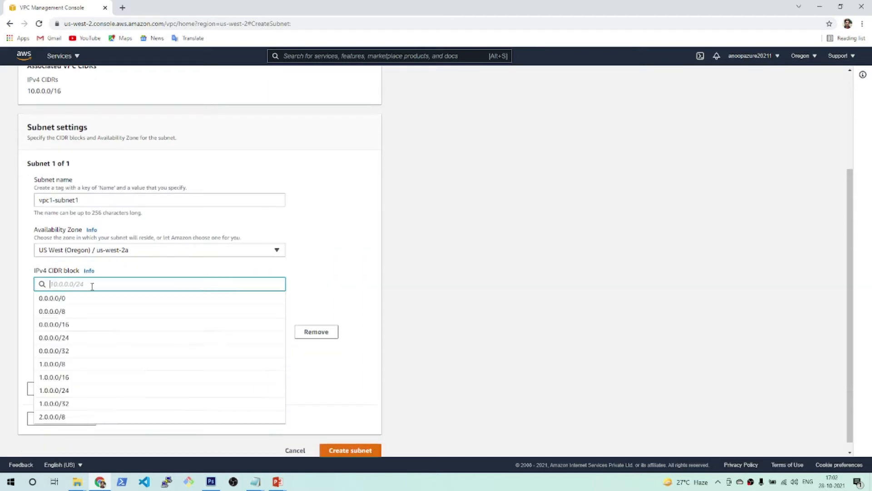
{"action": "type", "text": "10"}
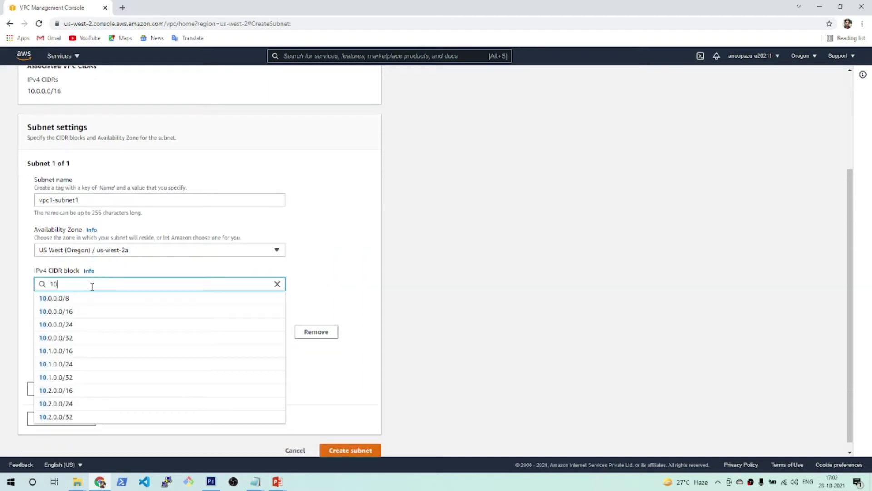
{"action": "type", "text": ".0.1.0"}
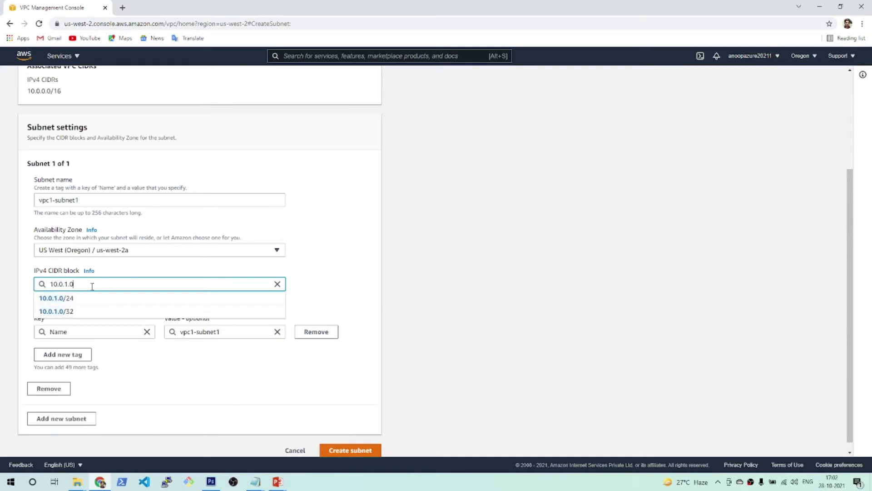
{"action": "left_click", "coordinate": [83, 300]}
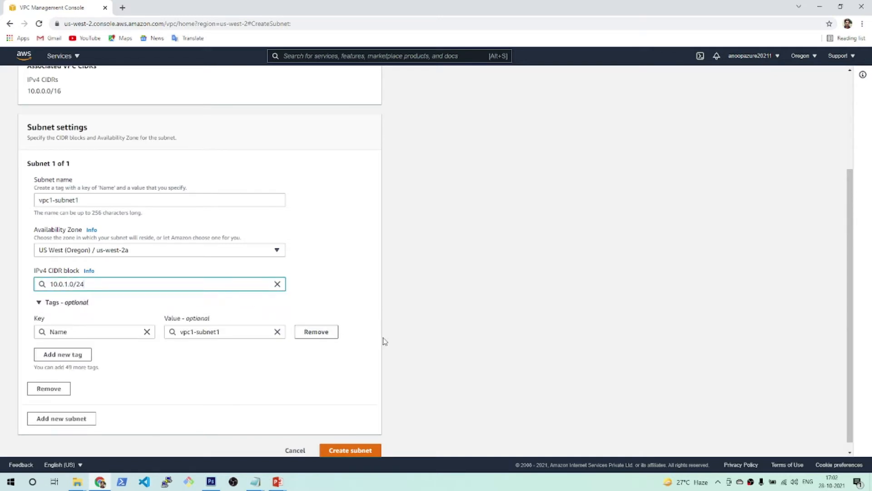
{"action": "scroll", "coordinate": [384, 340], "scroll_direction": "down", "scroll_amount": 1}
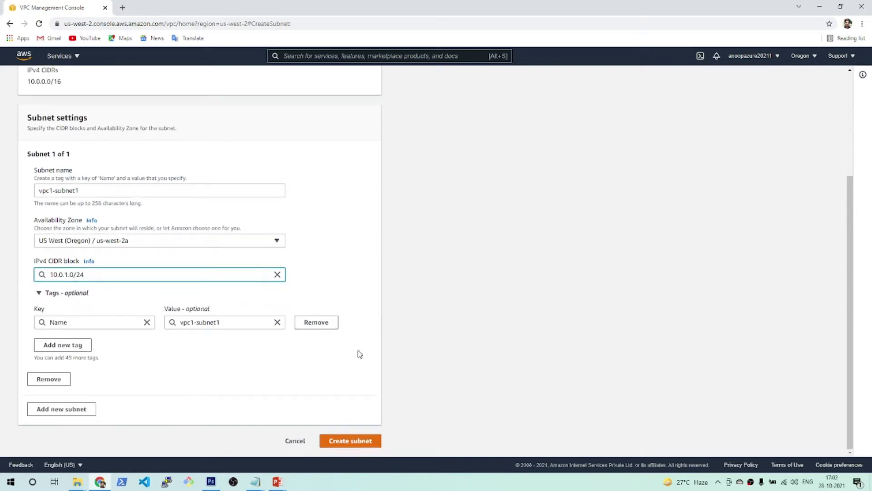
{"action": "left_click", "coordinate": [349, 445]}
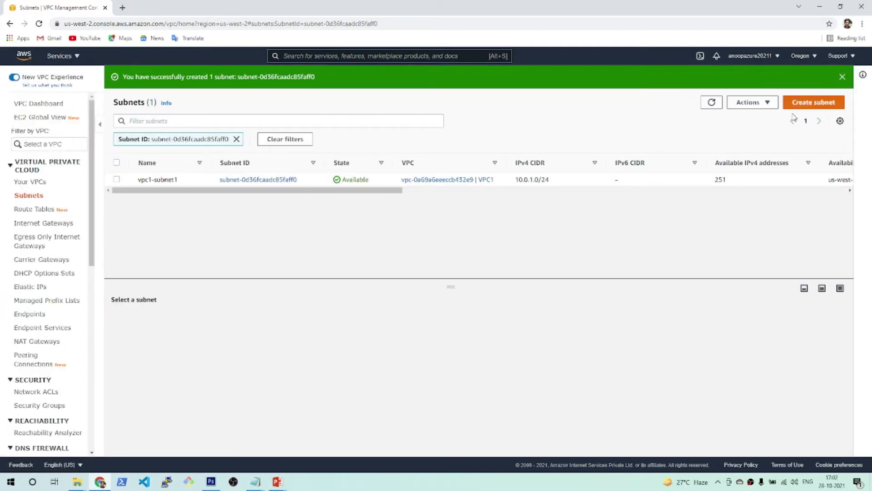
Start another subnet in VPC2 and name it vpc2-subnet1.
{"action": "left_click", "coordinate": [813, 105]}
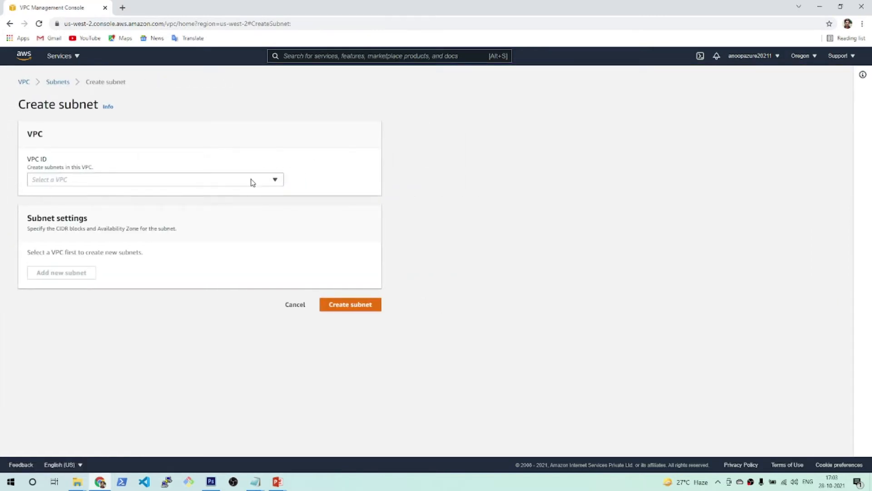
{"action": "left_click", "coordinate": [231, 185]}
{"action": "left_click", "coordinate": [192, 249]}
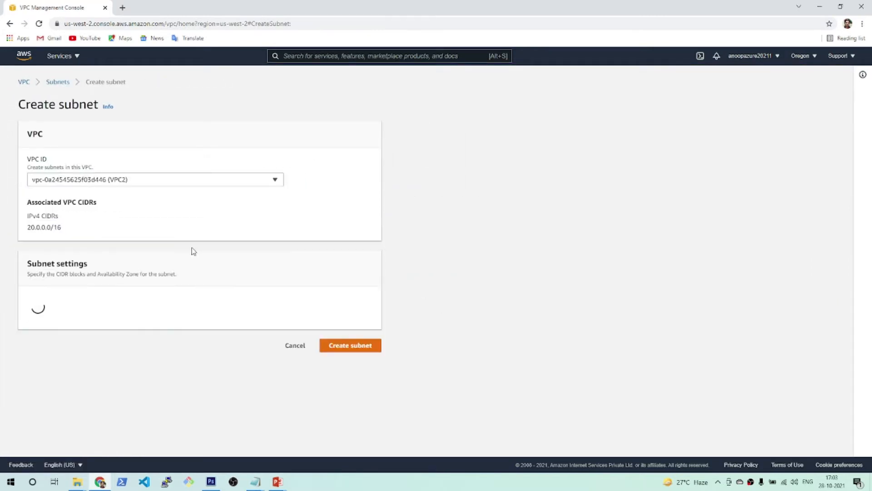
{"action": "left_click", "coordinate": [144, 339]}
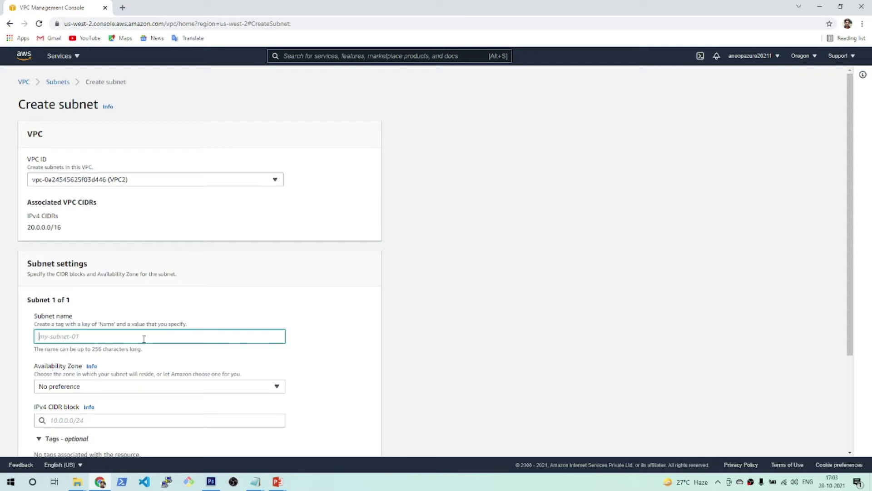
{"action": "type", "text": "vpc2-"}
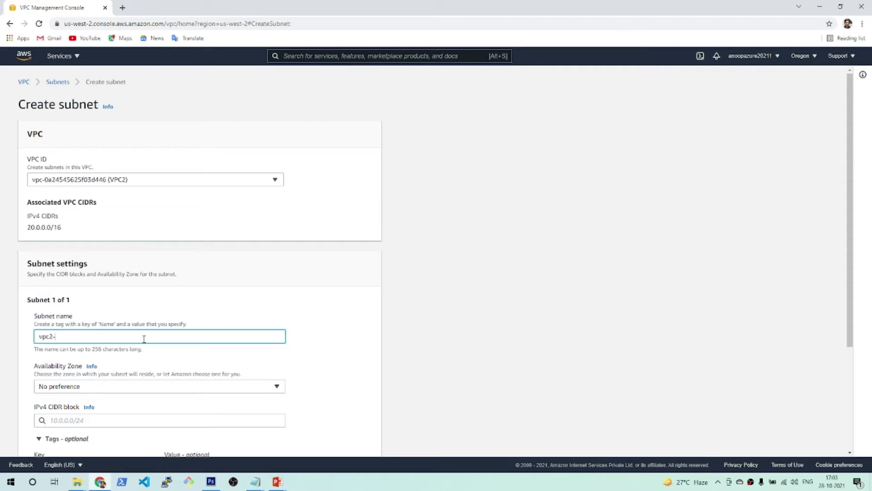
{"action": "type", "text": "subnet1"}
Set the availability zone of vpc2-subnet1 to us-west-2a and its IPv4 CIDR block to 20.0.1.0/24.
{"action": "scroll", "coordinate": [196, 331], "scroll_direction": "down", "scroll_amount": 3}
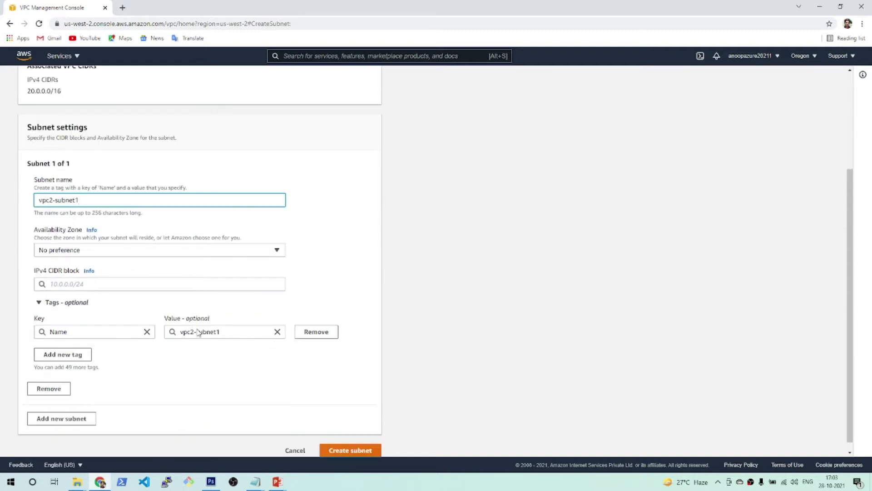
{"action": "left_click", "coordinate": [150, 251]}
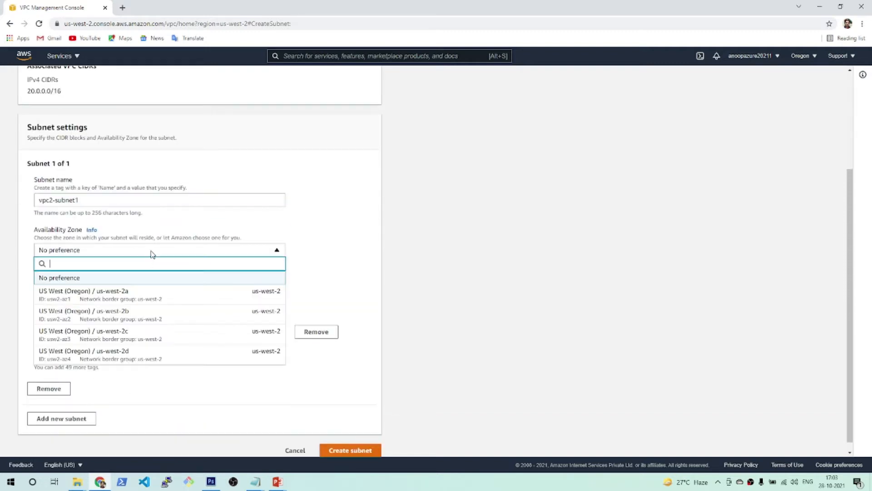
{"action": "left_click", "coordinate": [135, 291]}
{"action": "left_click", "coordinate": [101, 285]}
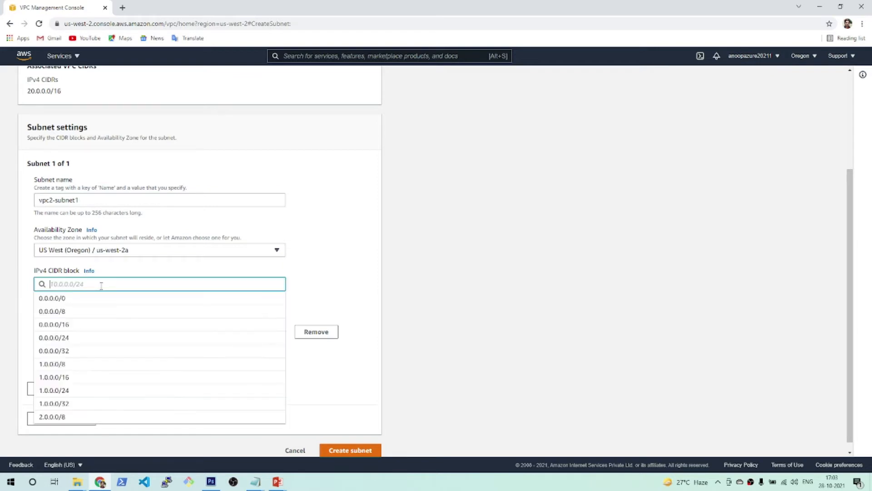
{"action": "type", "text": "20"}
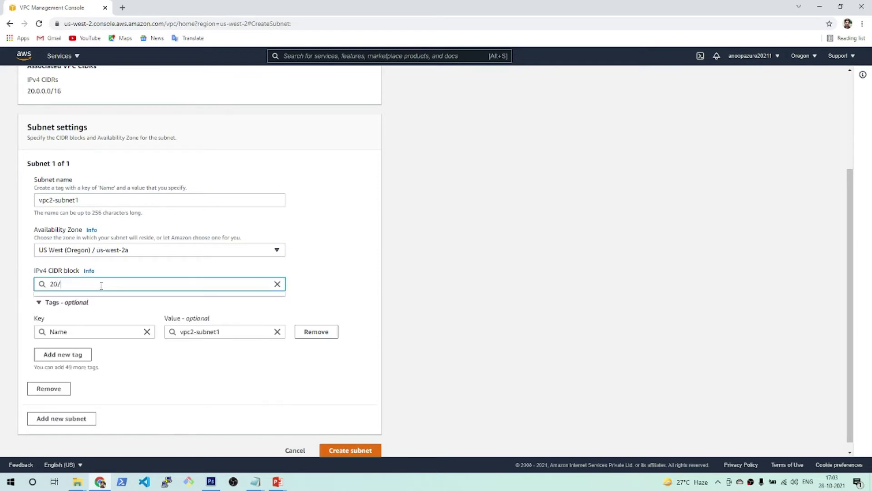
{"action": "type", "text": "."}
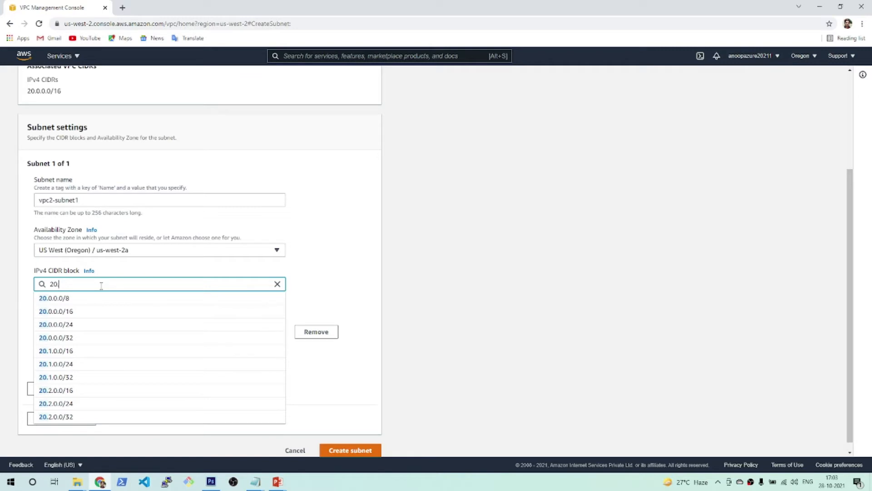
{"action": "type", "text": "0.1.0"}
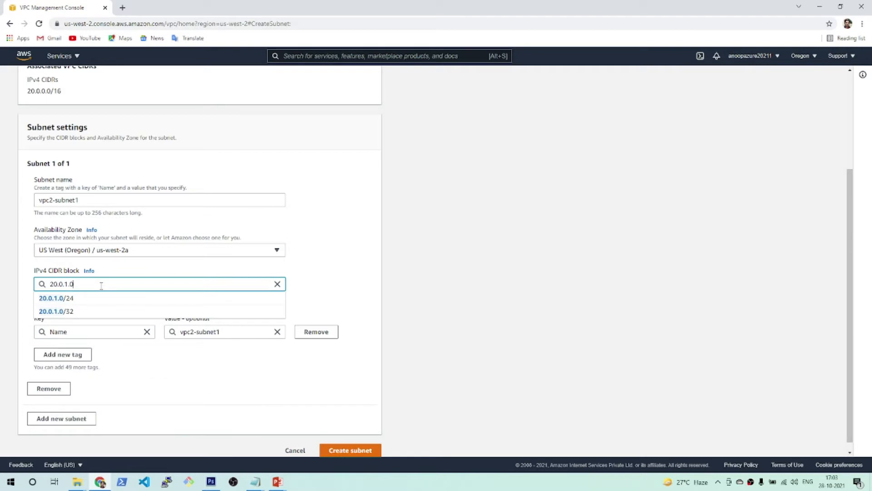
{"action": "left_click", "coordinate": [86, 298]}
{"action": "scroll", "coordinate": [407, 348], "scroll_direction": "down", "scroll_amount": 1}
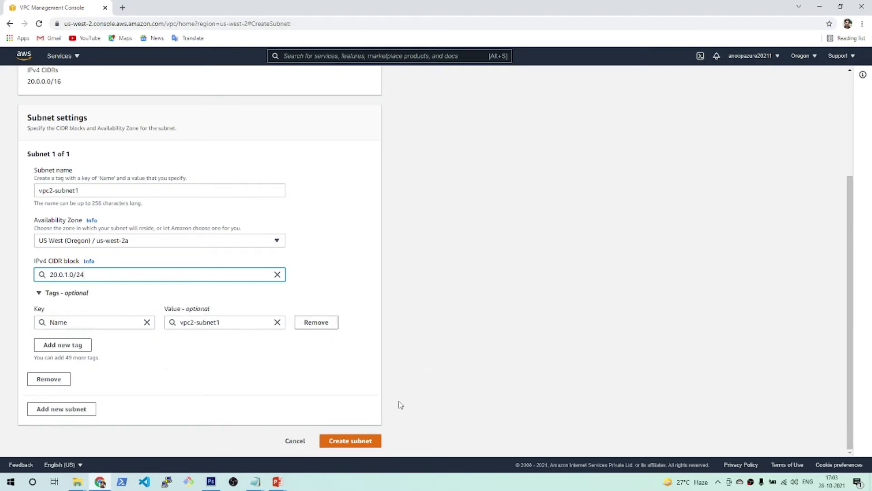
Create the subnet vpc2-subnet1 and list all subnets sorted by name.
{"action": "left_click", "coordinate": [349, 440]}
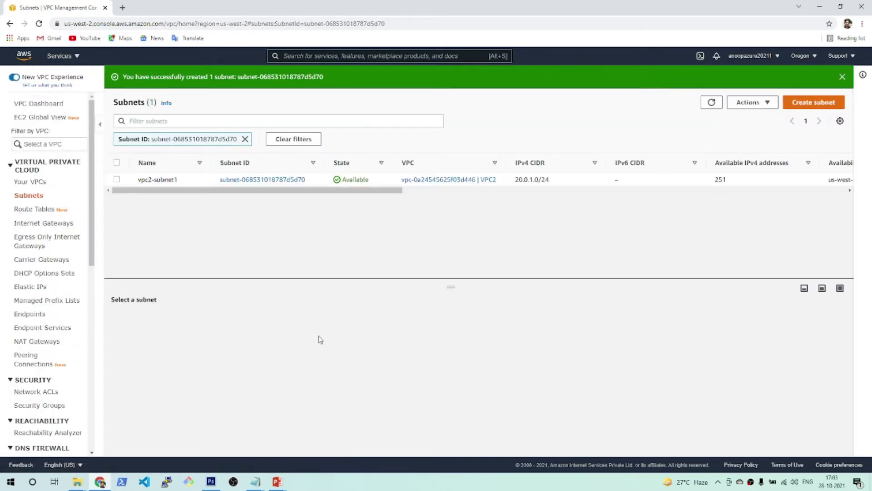
{"action": "left_click", "coordinate": [245, 139]}
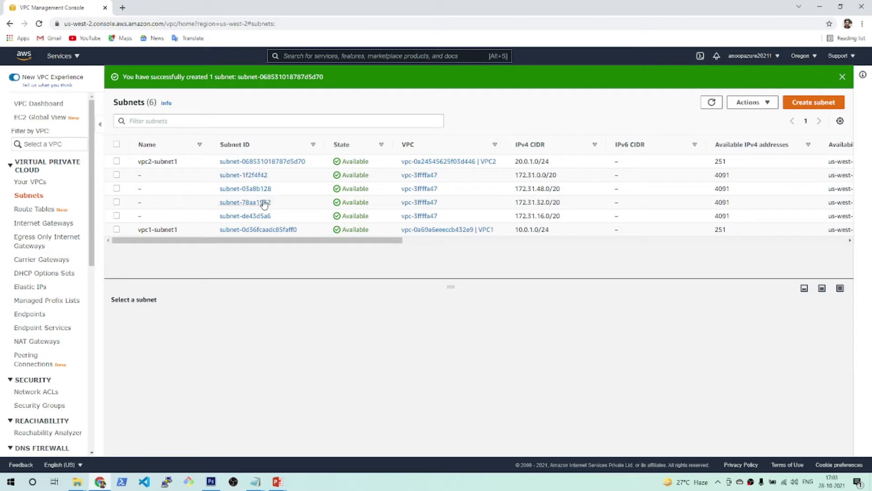
{"action": "left_click", "coordinate": [177, 146]}
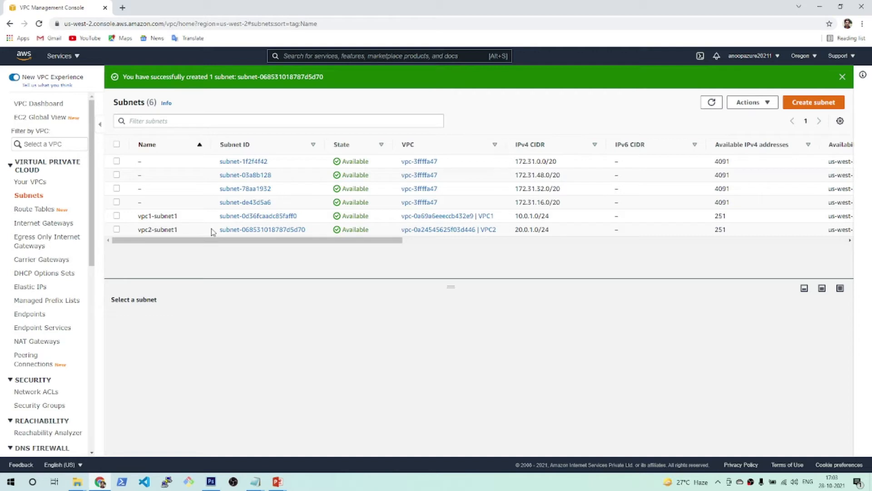
Create an internet gateway named IGW1.
{"action": "left_click", "coordinate": [39, 226]}
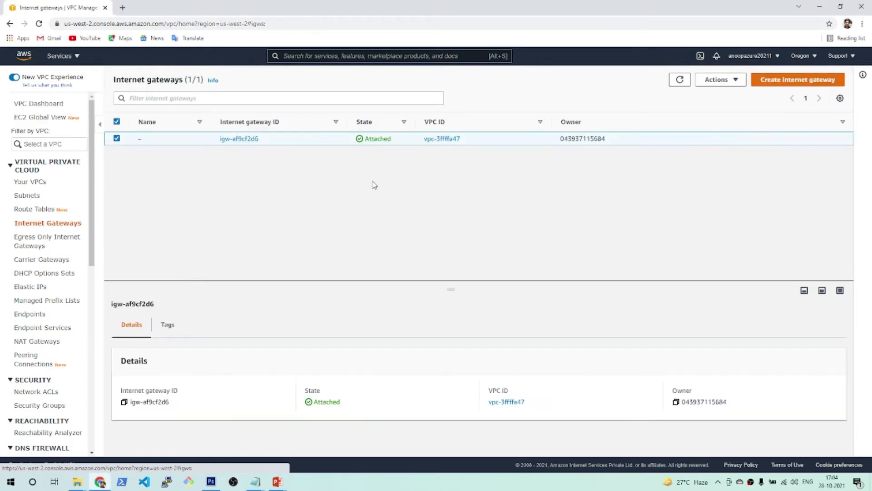
{"action": "left_click", "coordinate": [778, 84]}
{"action": "left_click", "coordinate": [103, 203]}
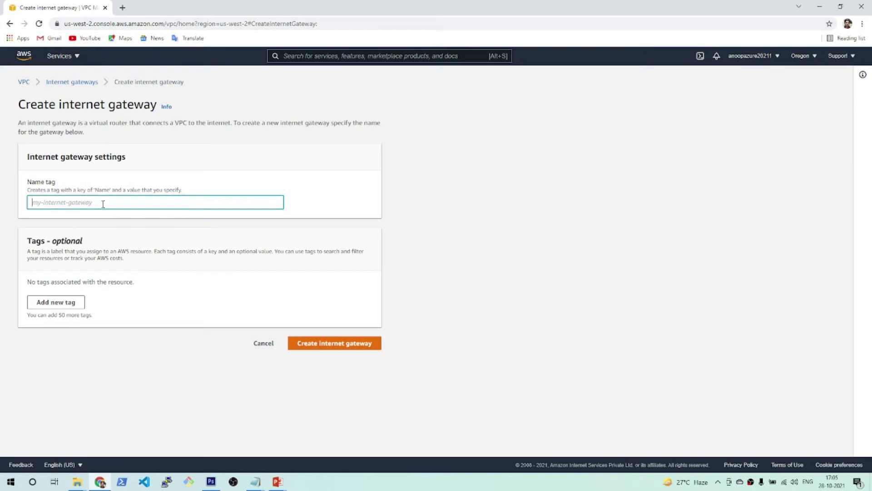
{"action": "type", "text": "IGW1"}
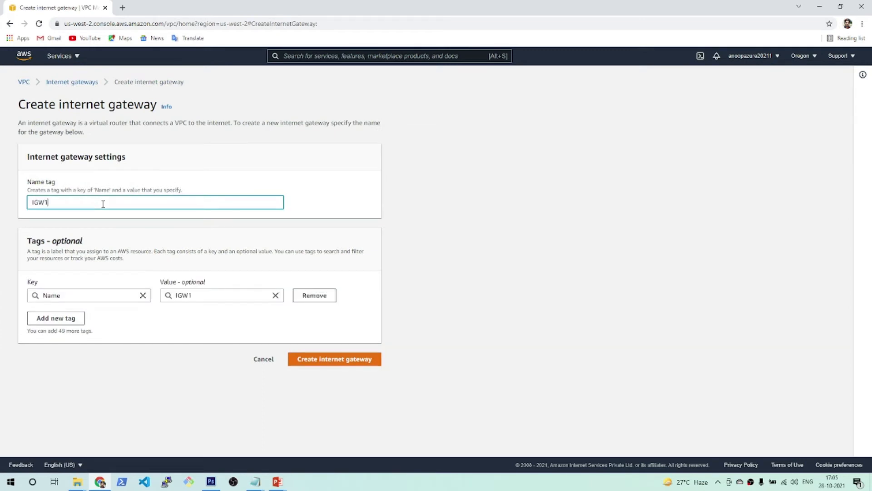
{"action": "left_click", "coordinate": [333, 360]}
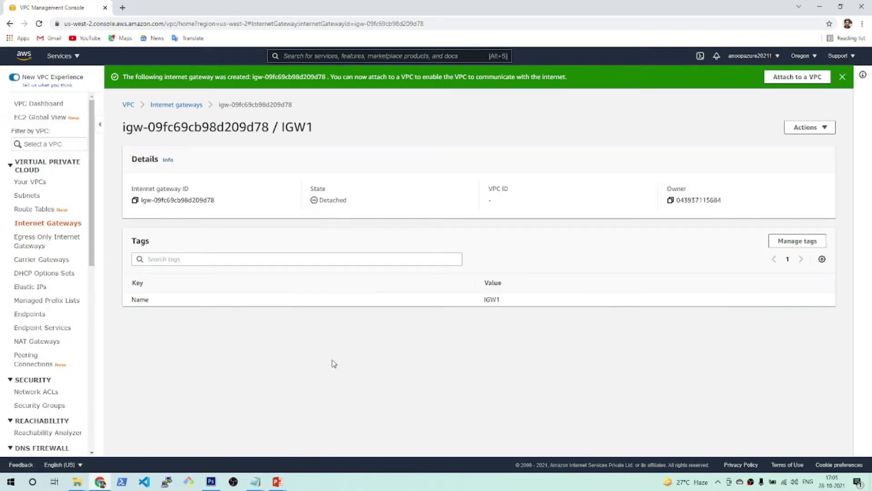
Create a second internet gateway named IGW2.
{"action": "left_click", "coordinate": [177, 106]}
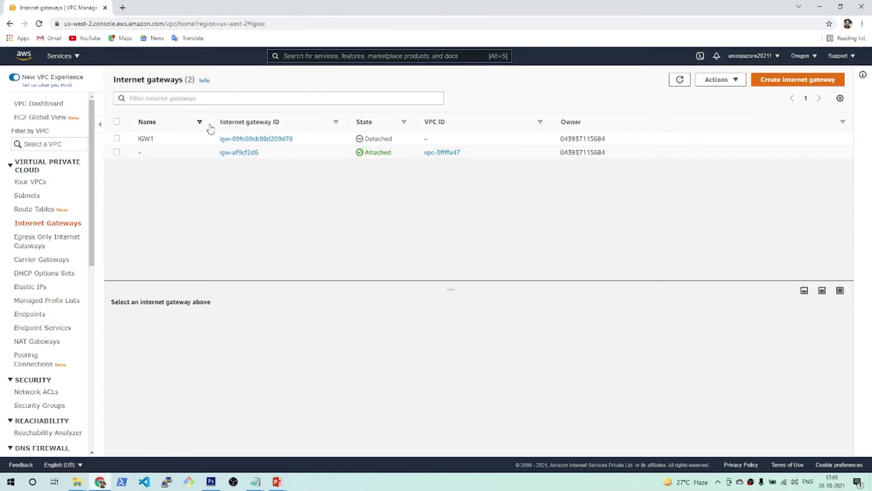
{"action": "left_click", "coordinate": [791, 86]}
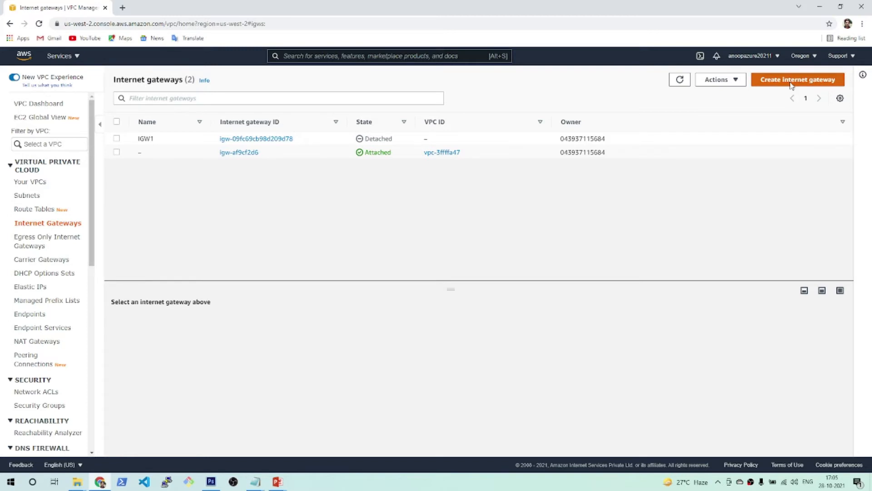
{"action": "left_click", "coordinate": [179, 200]}
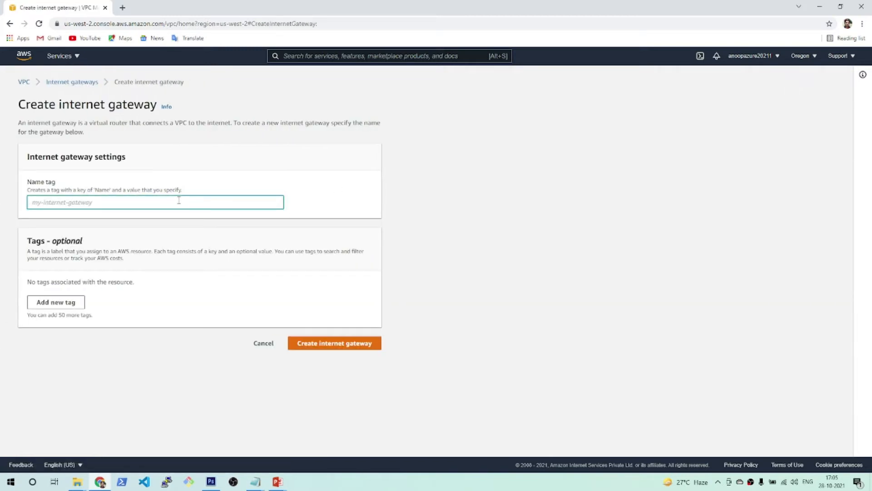
{"action": "type", "text": "IGW2"}
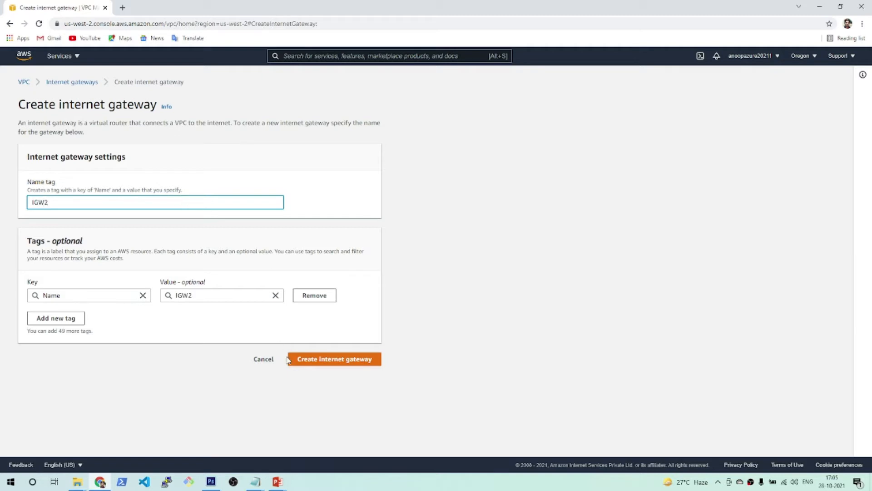
{"action": "left_click", "coordinate": [334, 362]}
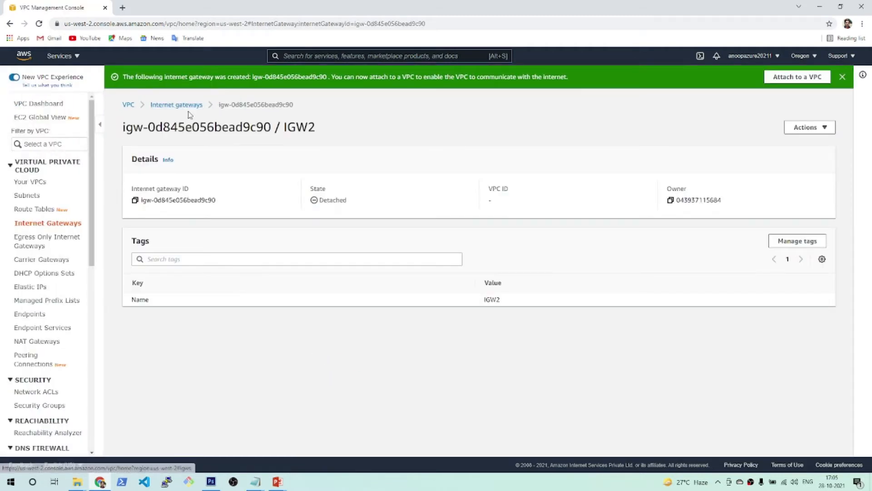
Attach the internet gateway IGW1 to VPC1.
{"action": "left_click", "coordinate": [178, 105]}
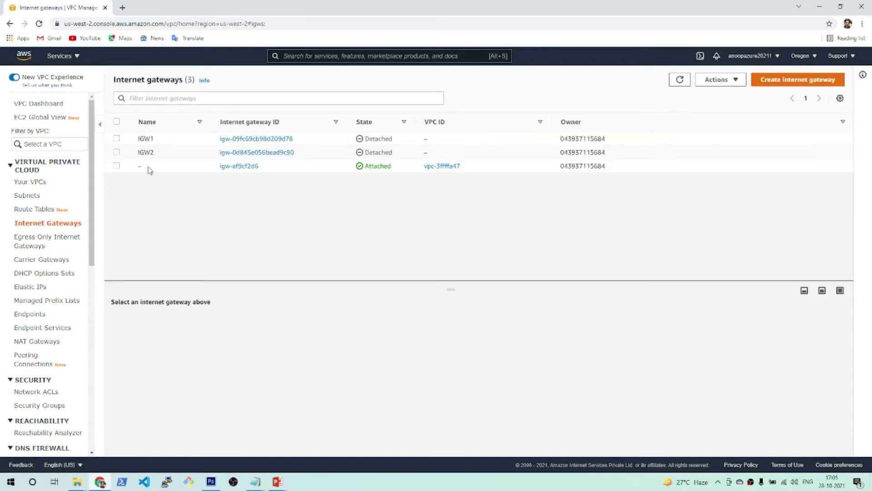
{"action": "left_click", "coordinate": [117, 139]}
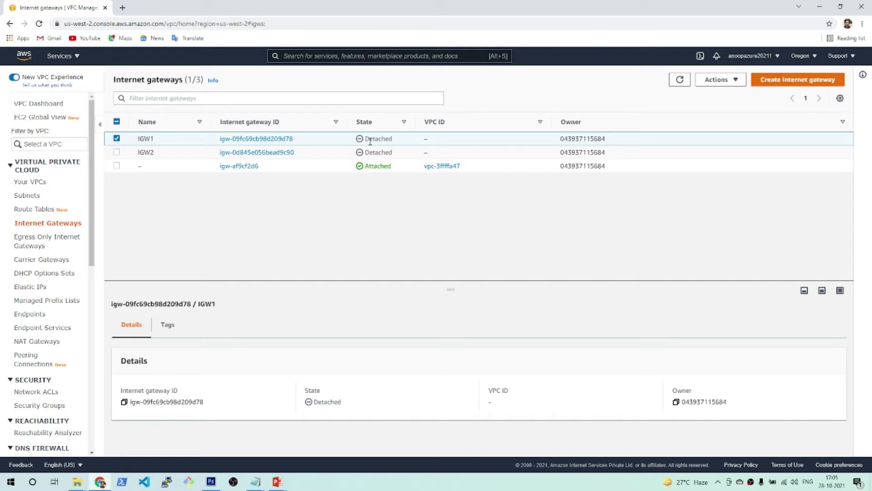
{"action": "left_click", "coordinate": [738, 80]}
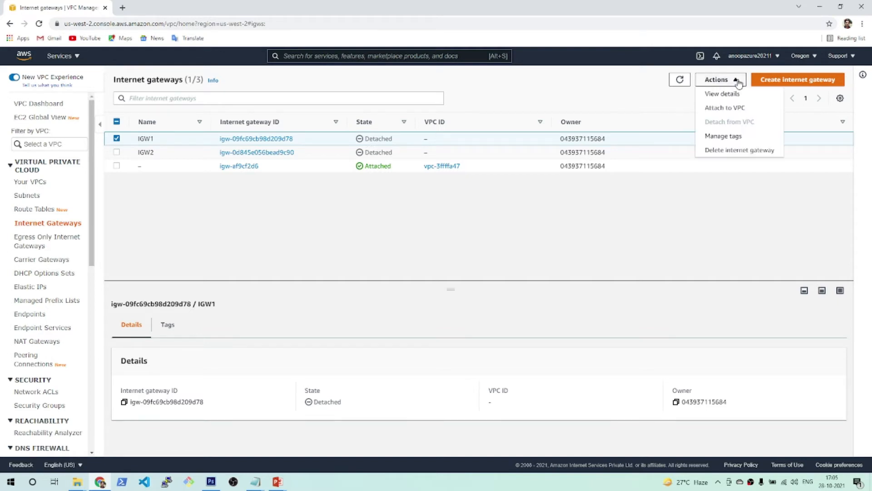
{"action": "left_click", "coordinate": [734, 108]}
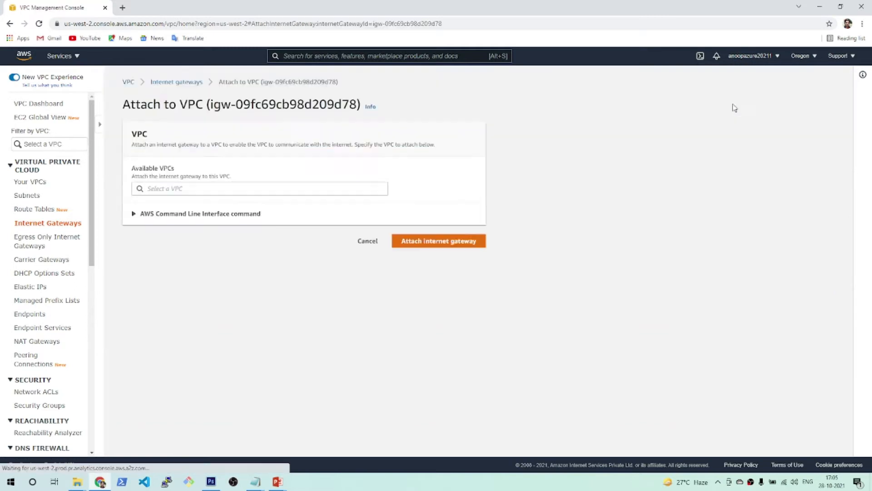
{"action": "left_click", "coordinate": [162, 192]}
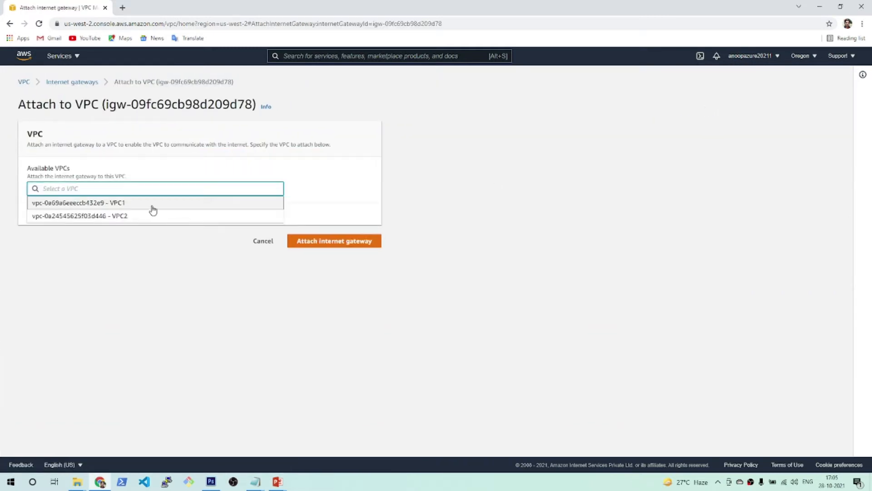
{"action": "left_click", "coordinate": [150, 205]}
{"action": "left_click", "coordinate": [336, 244]}
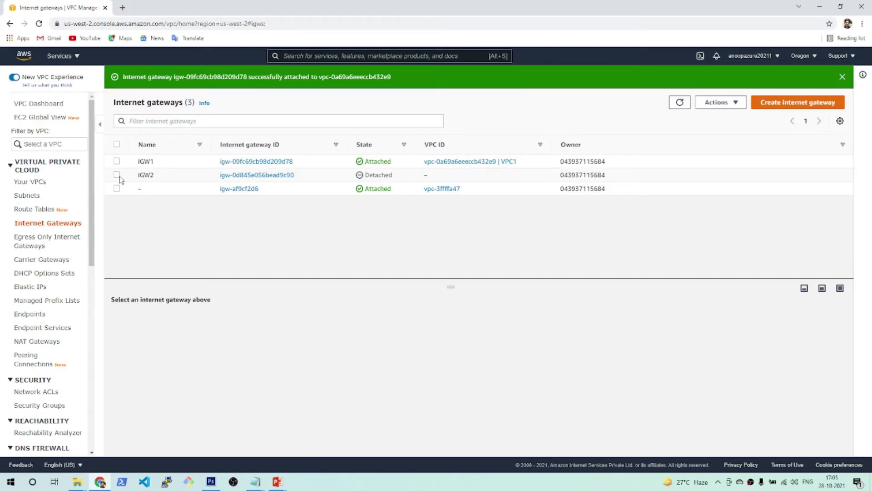
Attach the internet gateway IGW2 to VPC2.
{"action": "left_click", "coordinate": [117, 175]}
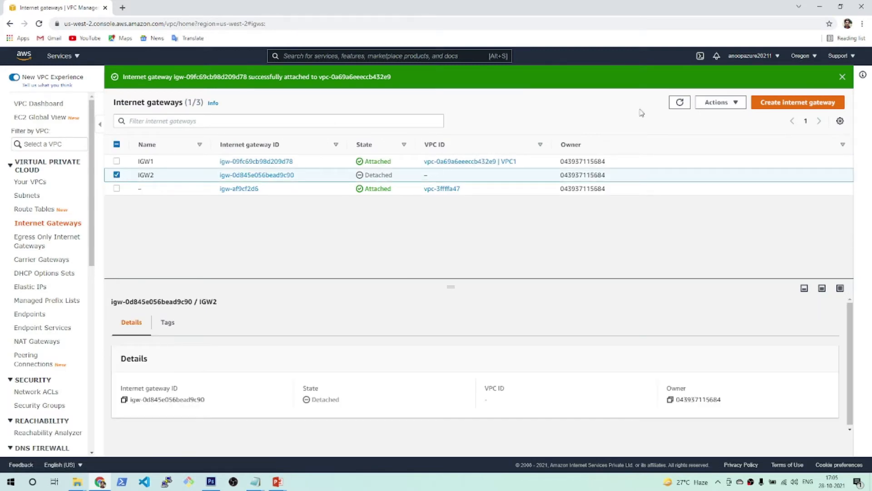
{"action": "left_click", "coordinate": [711, 103]}
{"action": "left_click", "coordinate": [720, 129]}
{"action": "left_click", "coordinate": [213, 189]}
{"action": "left_click", "coordinate": [213, 204]}
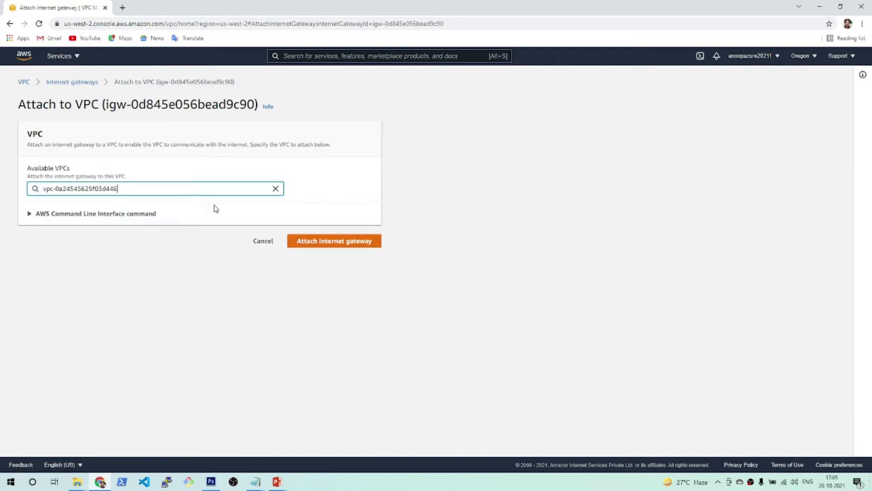
{"action": "left_click", "coordinate": [350, 241]}
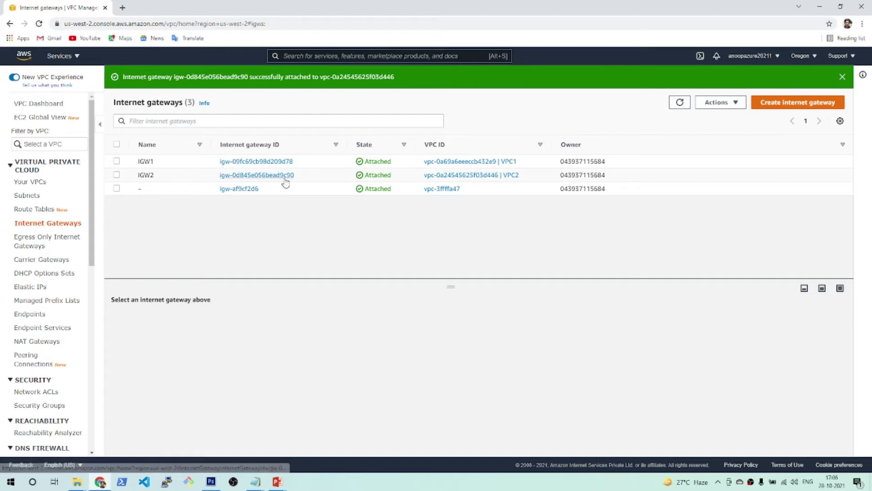
Rename the default route table of VPC1 as VPC1-RT and that of VPC2 as VPC2-RT.
{"action": "right_click", "coordinate": [751, 482]}
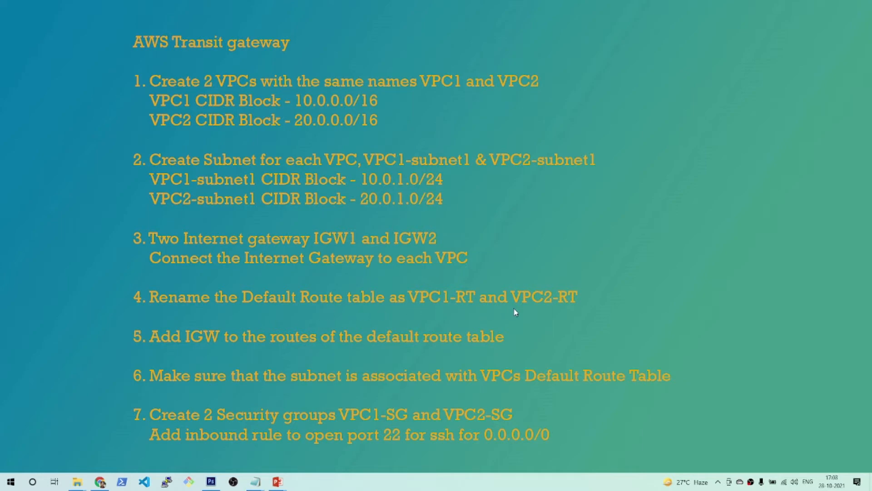
{"action": "key", "text": "alt+Tab"}
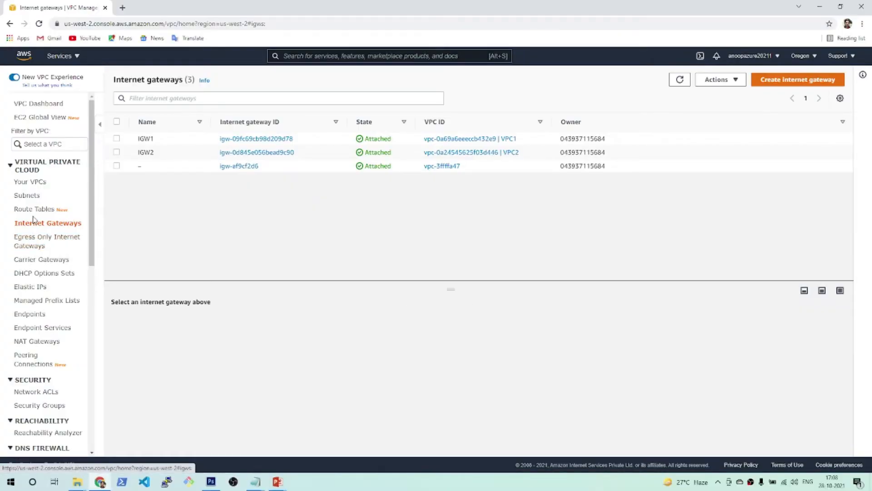
{"action": "left_click", "coordinate": [30, 209]}
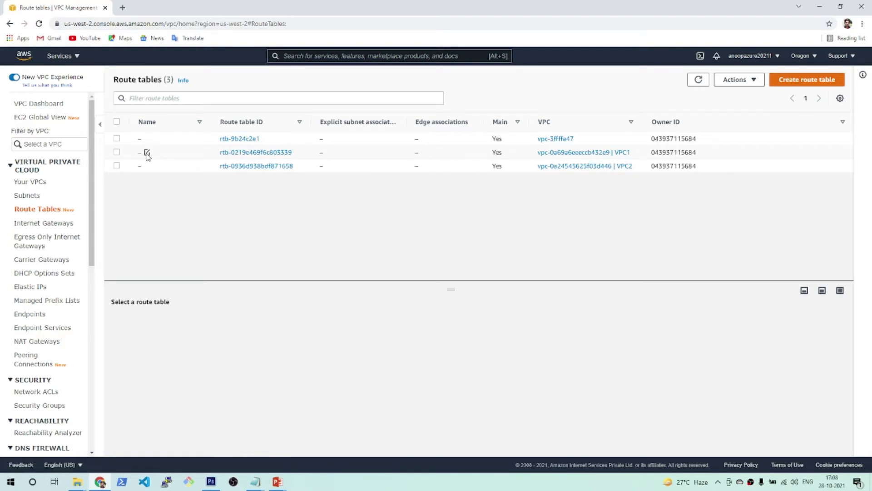
{"action": "left_click", "coordinate": [147, 153]}
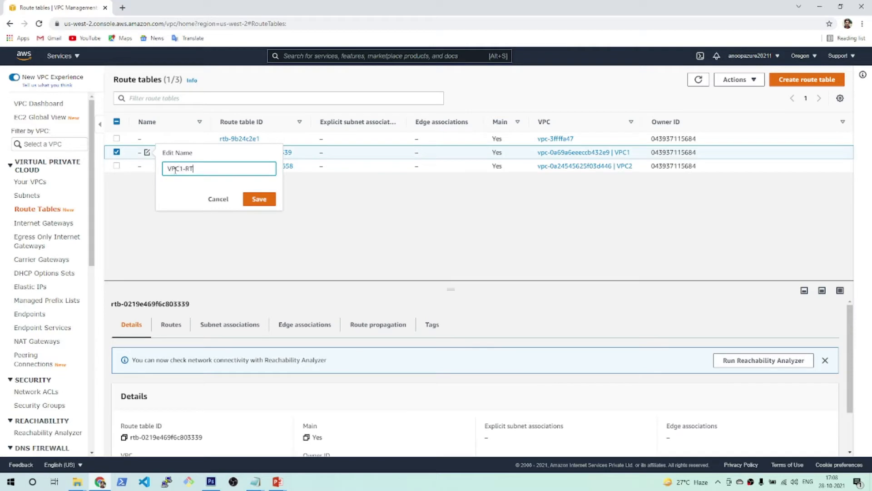
{"action": "left_click", "coordinate": [254, 199]}
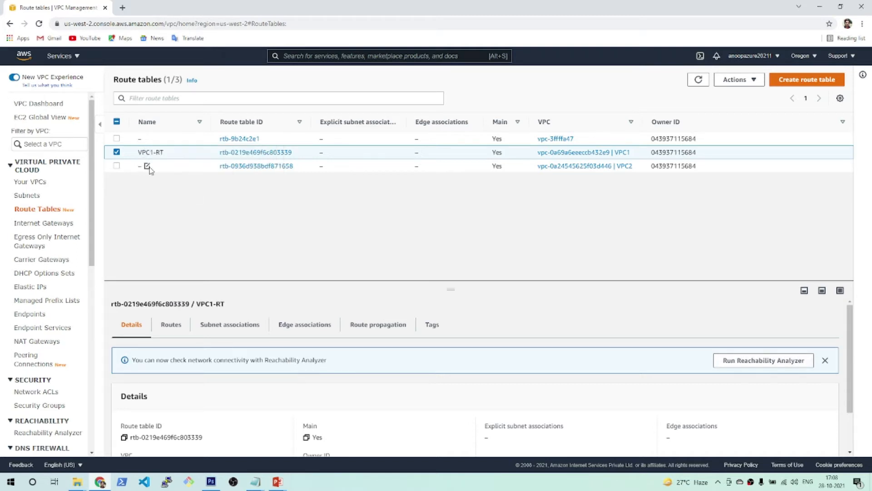
{"action": "left_click", "coordinate": [147, 167]}
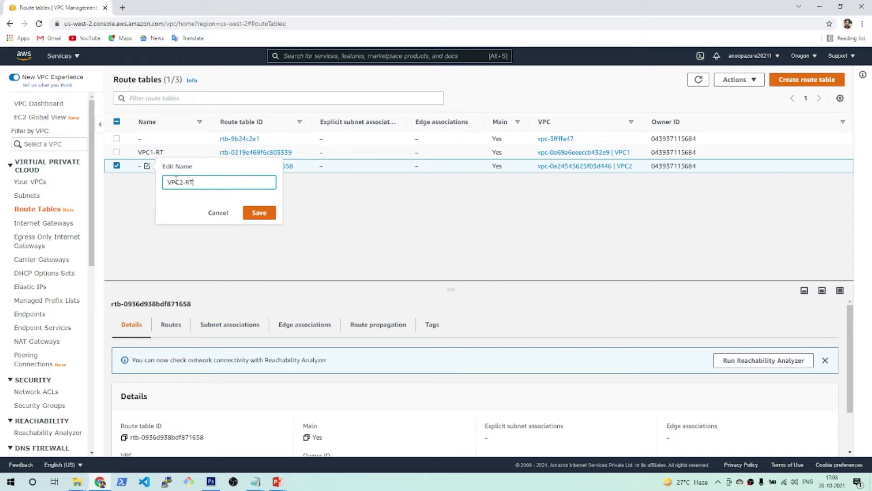
{"action": "left_click", "coordinate": [255, 213]}
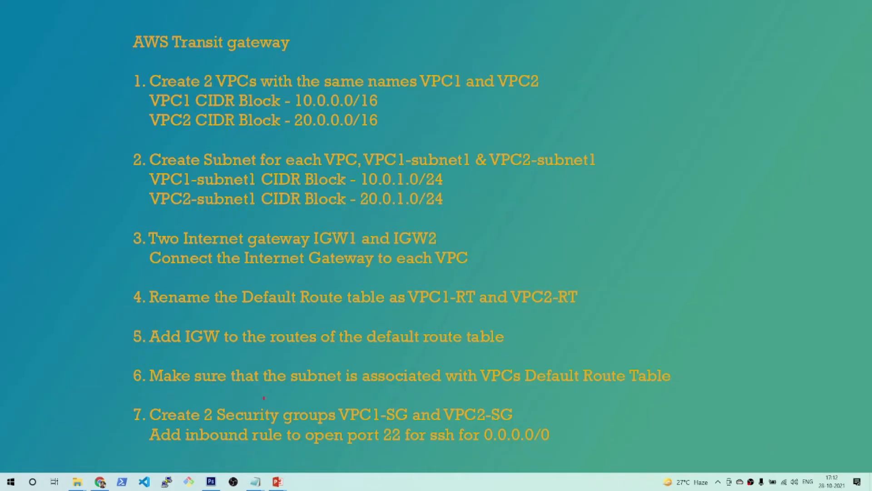
Underline the slide's item 5 about adding the IGW to the default route table, and switch back to the VPC console in Chrome.
{"action": "left_click_drag", "start_coordinate": [152, 349], "coordinate": [333, 352]}
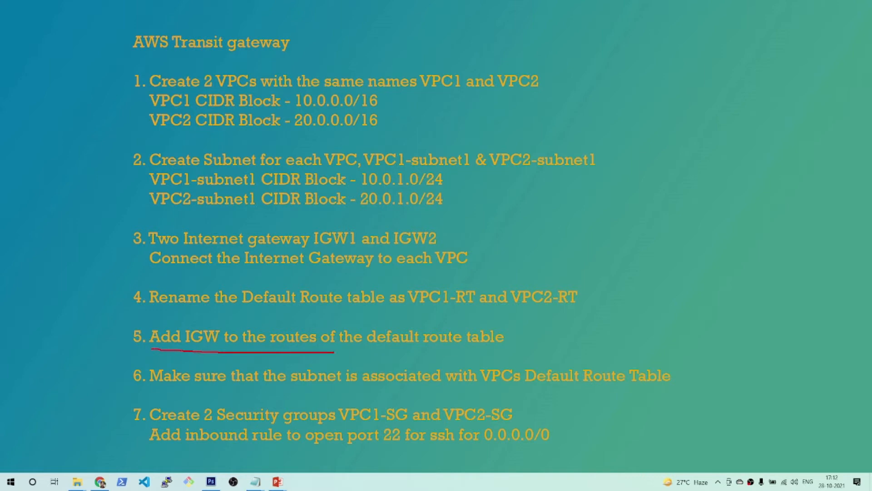
{"action": "left_click_drag", "start_coordinate": [344, 351], "coordinate": [401, 352]}
{"action": "key", "text": "alt+Tab"}
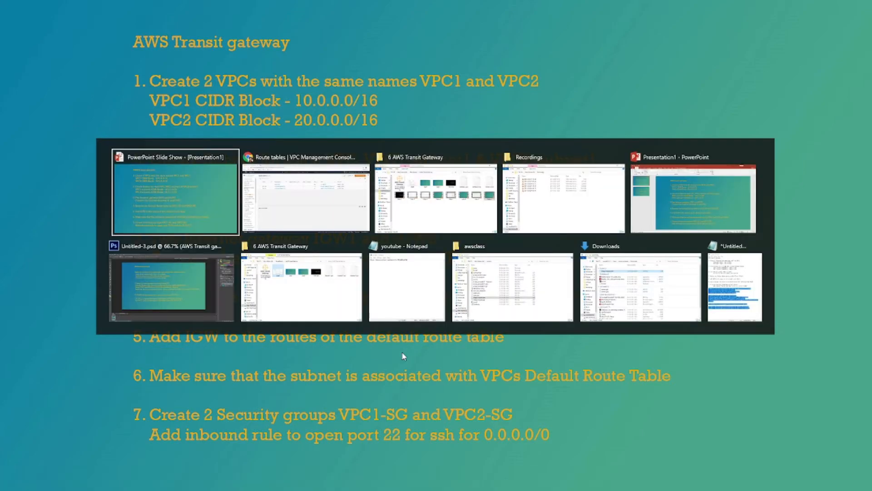
{"action": "left_click", "coordinate": [295, 202]}
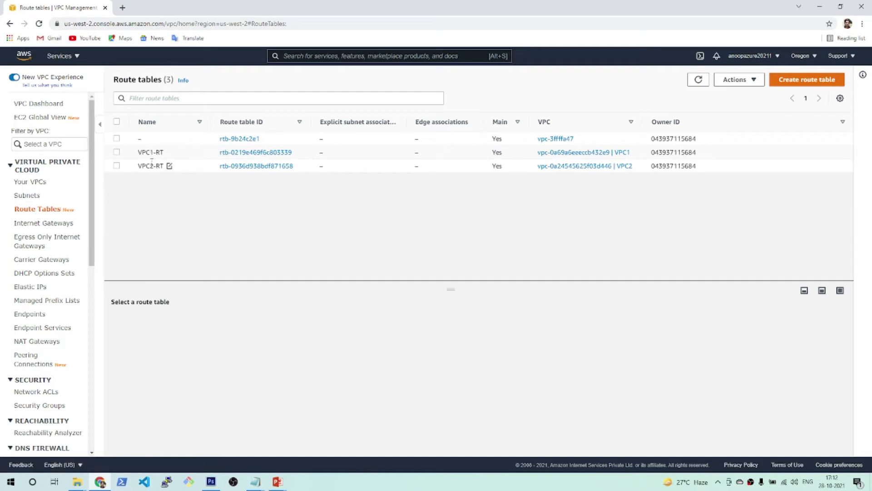
Add a route for 0.0.0.0/0 targeting the internet gateway IGW1 to the route table VPC1-RT and save it.
{"action": "left_click", "coordinate": [237, 154]}
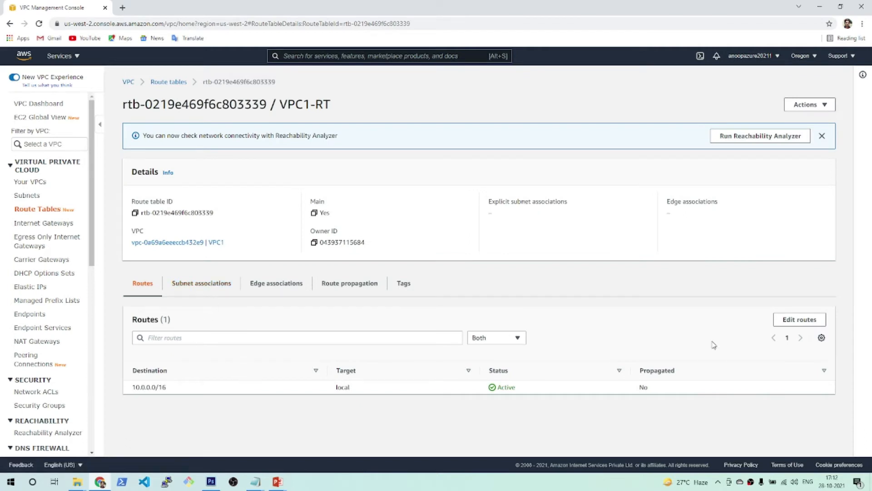
{"action": "left_click", "coordinate": [800, 320]}
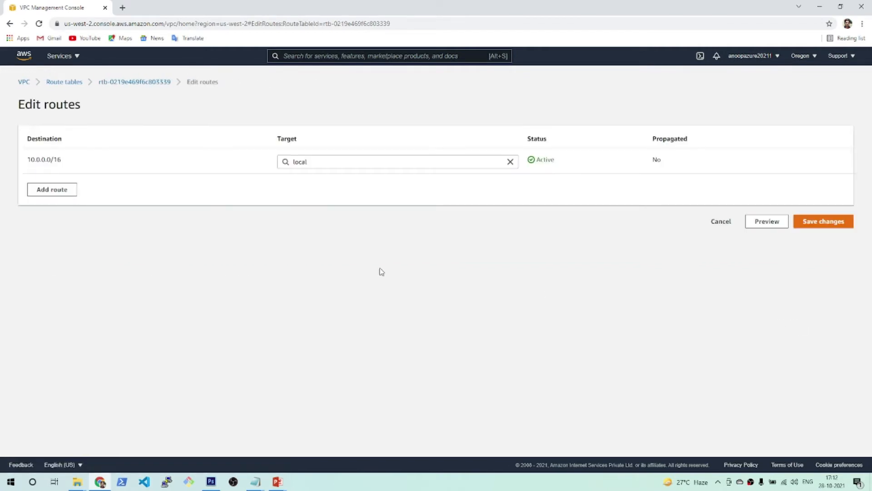
{"action": "left_click", "coordinate": [52, 191]}
{"action": "left_click", "coordinate": [70, 187]}
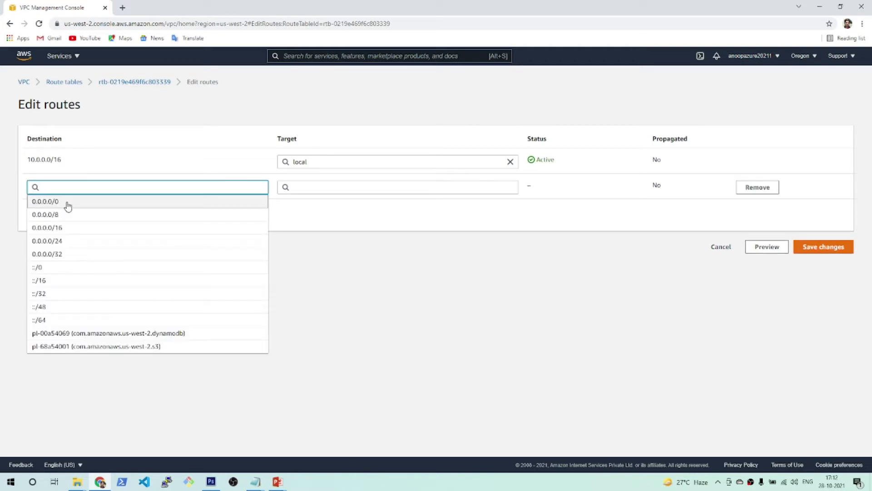
{"action": "left_click", "coordinate": [68, 203]}
{"action": "left_click", "coordinate": [345, 188]}
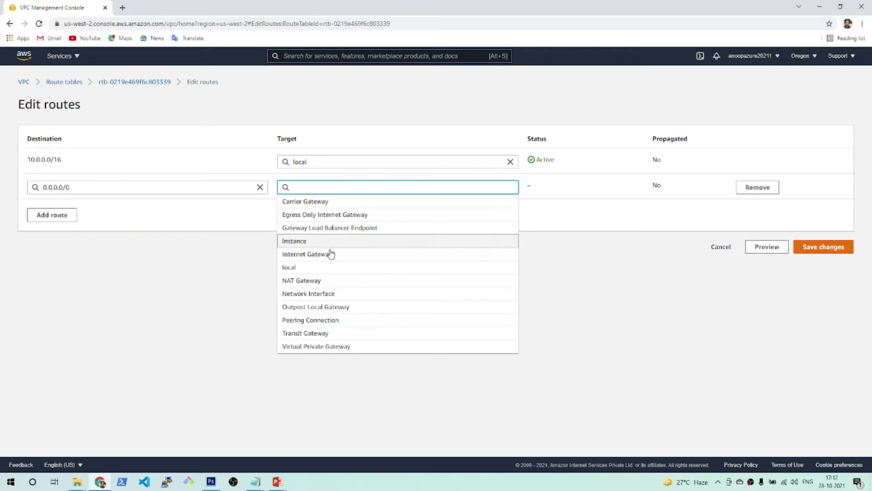
{"action": "left_click", "coordinate": [332, 253]}
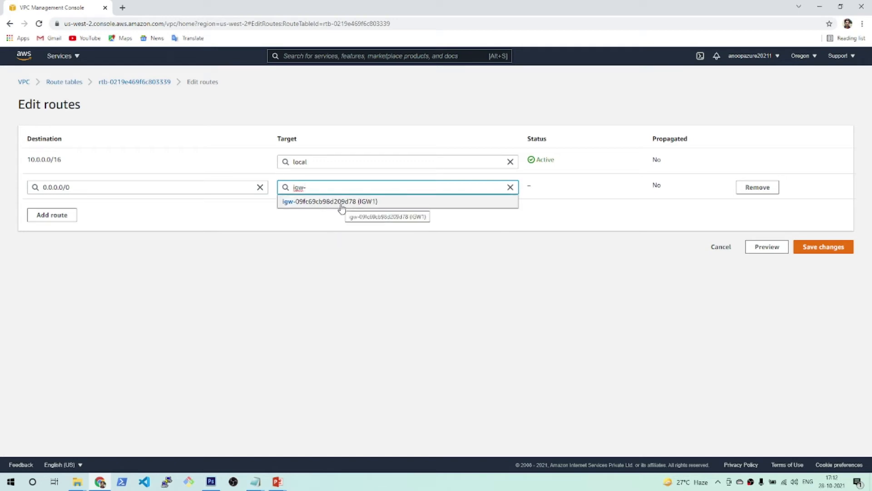
{"action": "left_click", "coordinate": [342, 206]}
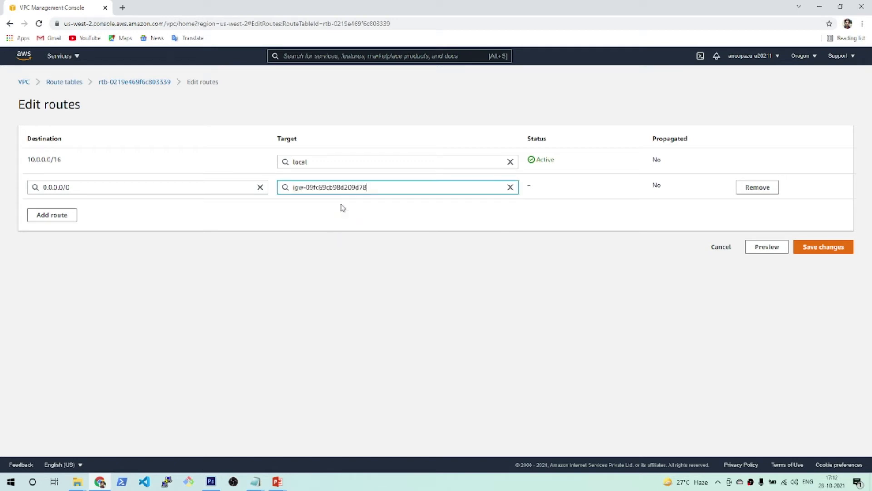
{"action": "left_click", "coordinate": [820, 249]}
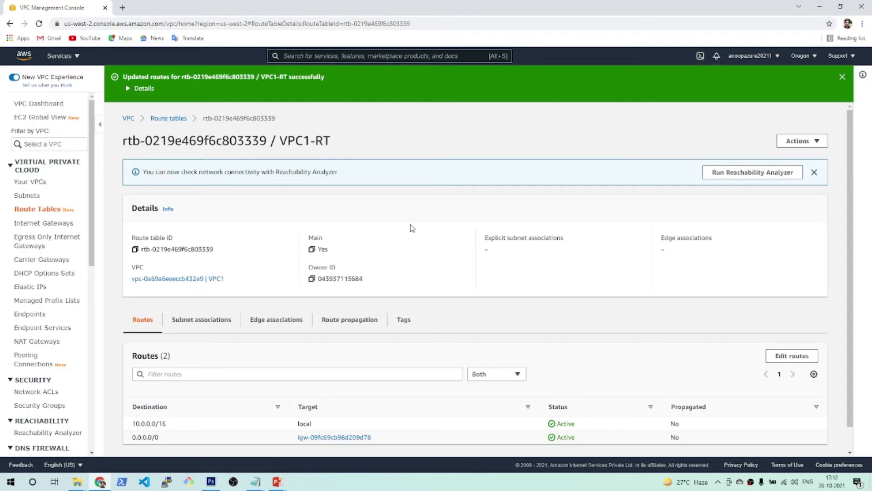
Add a route for 0.0.0.0/0 targeting the internet gateway IGW2 to the route table VPC2-RT and save it.
{"action": "left_click", "coordinate": [170, 118]}
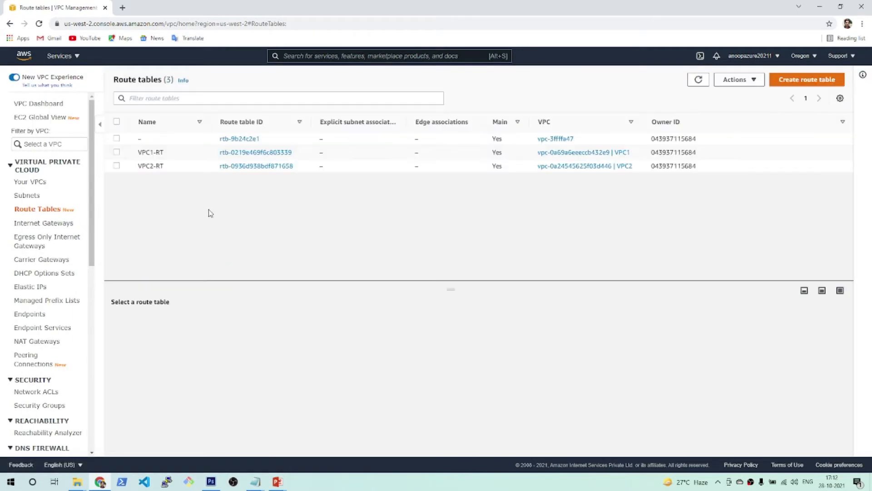
{"action": "left_click", "coordinate": [248, 166]}
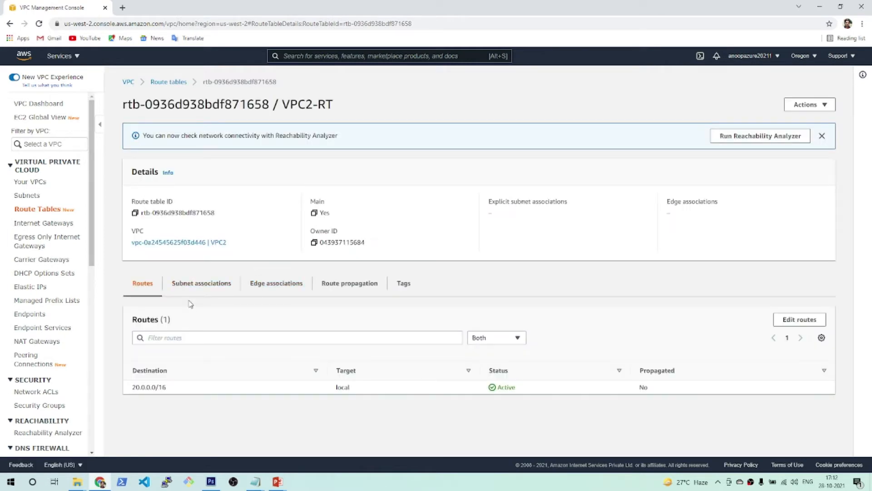
{"action": "left_click", "coordinate": [800, 324]}
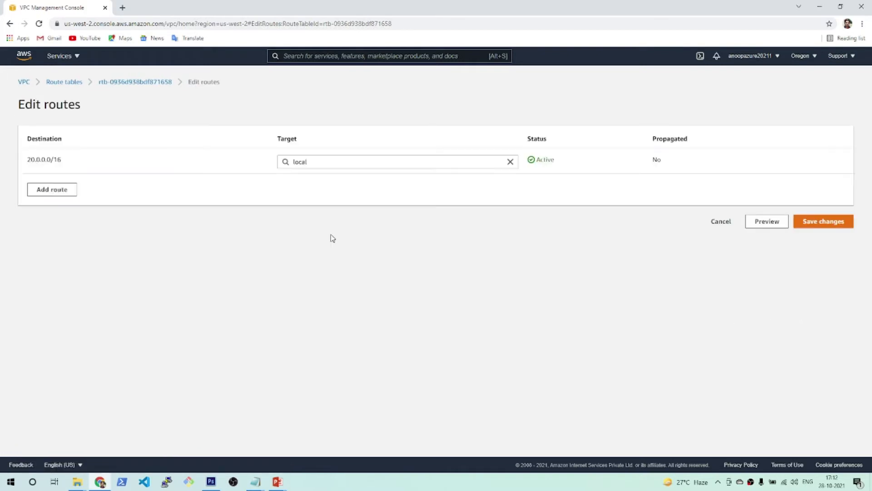
{"action": "left_click", "coordinate": [51, 191]}
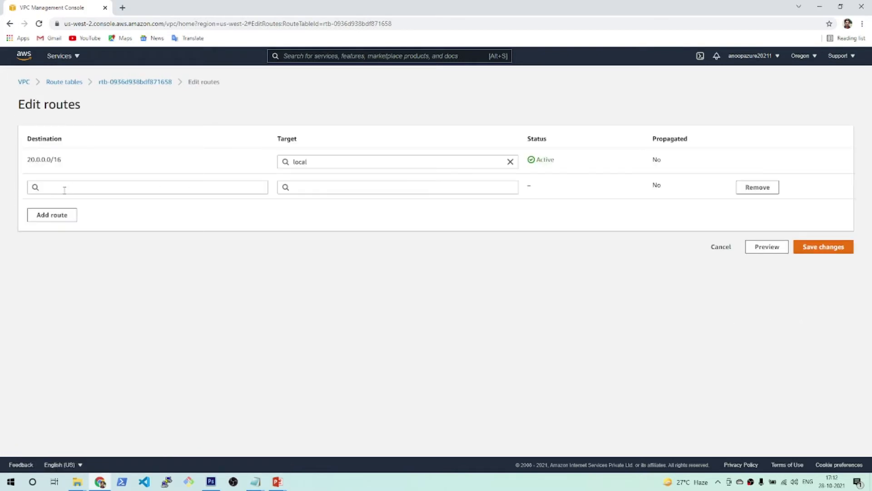
{"action": "left_click", "coordinate": [65, 190]}
{"action": "left_click", "coordinate": [64, 201]}
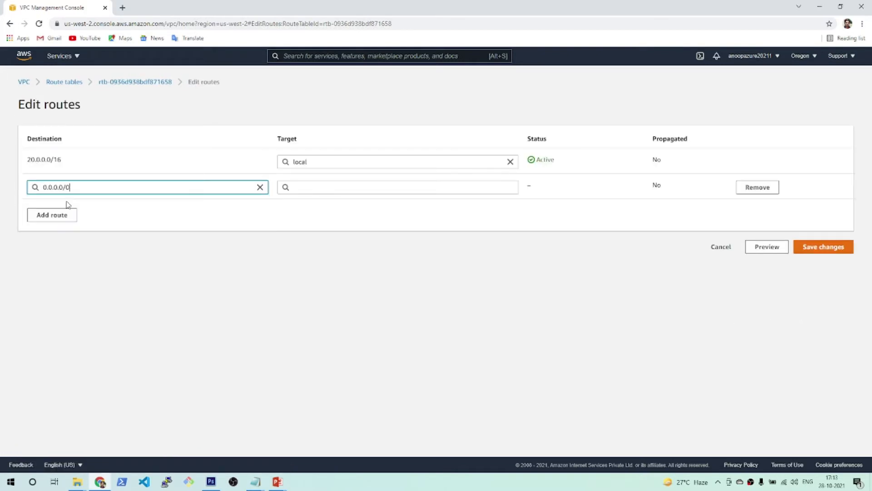
{"action": "left_click", "coordinate": [328, 186]}
{"action": "left_click", "coordinate": [322, 253]}
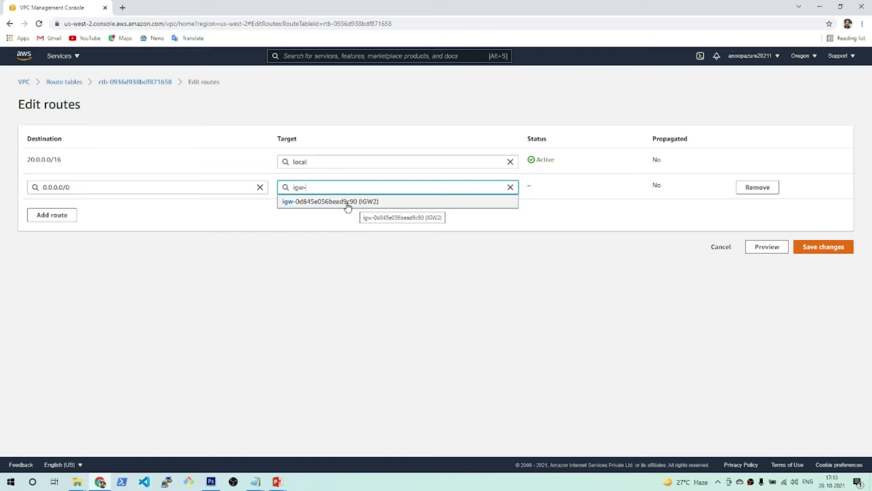
{"action": "left_click", "coordinate": [348, 205]}
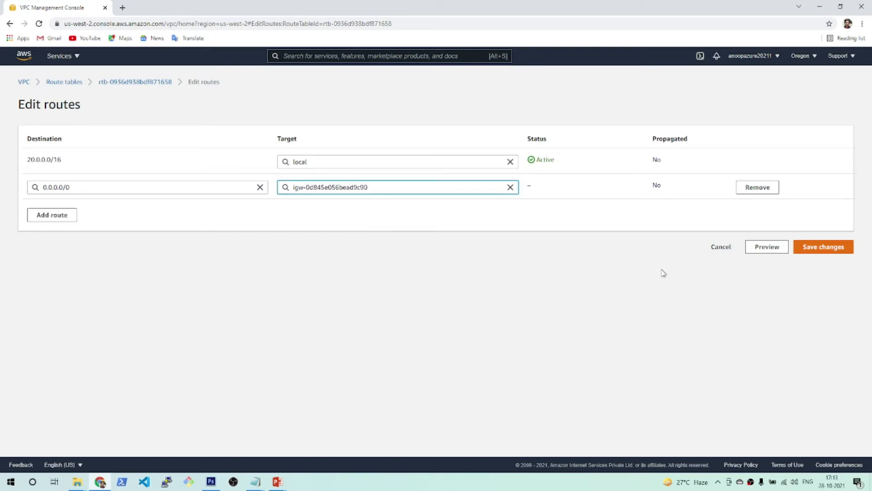
{"action": "left_click", "coordinate": [821, 255]}
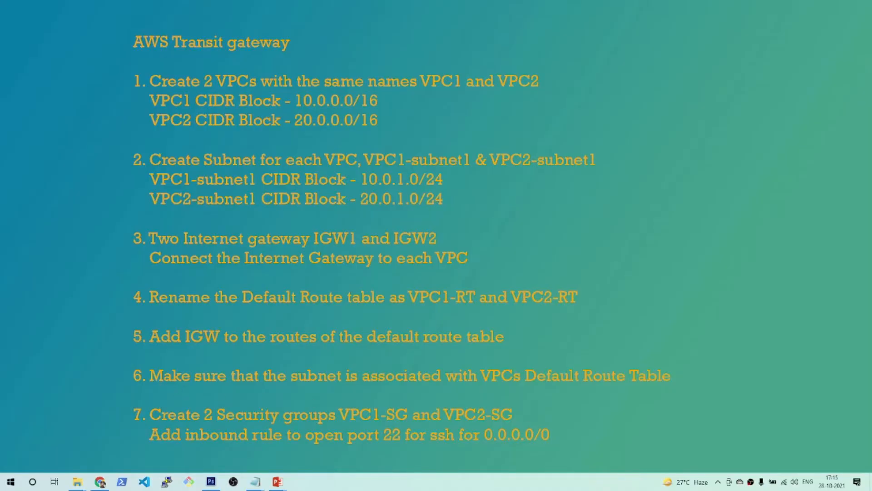
Underline the slide's item 6 about subnet association, and examine the subnet associations of VPC1-RT in the VPC console in Chrome.
{"action": "left_click_drag", "start_coordinate": [263, 389], "coordinate": [423, 386]}
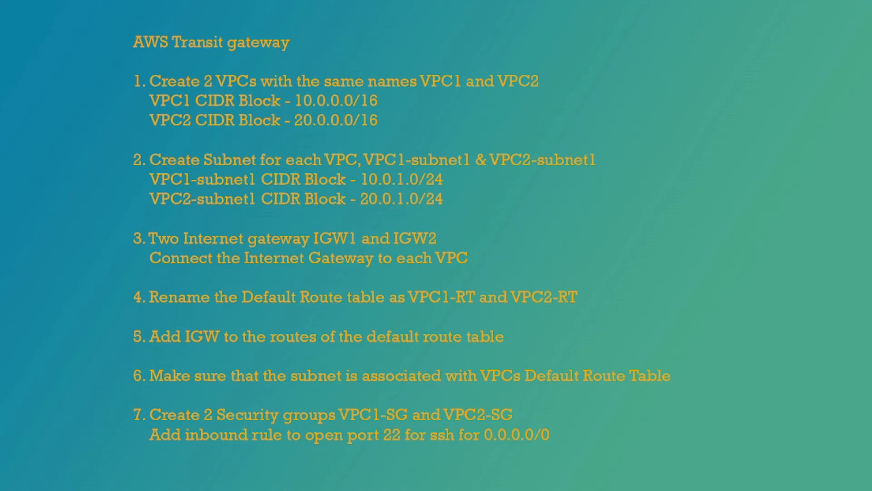
{"action": "key", "text": "alt+Tab"}
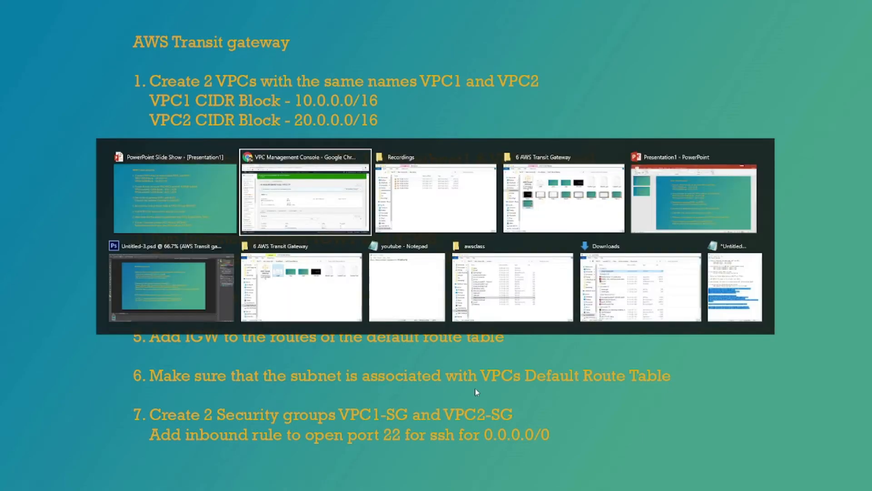
{"action": "left_click", "coordinate": [169, 118]}
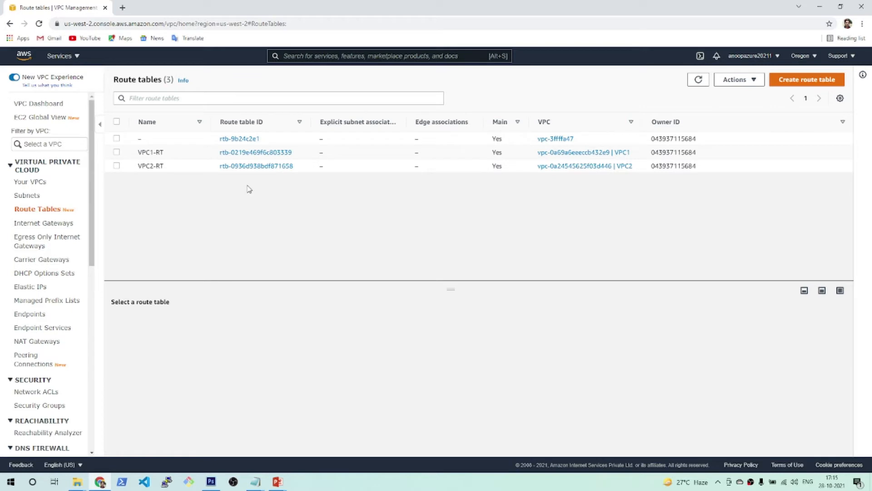
{"action": "left_click", "coordinate": [248, 152]}
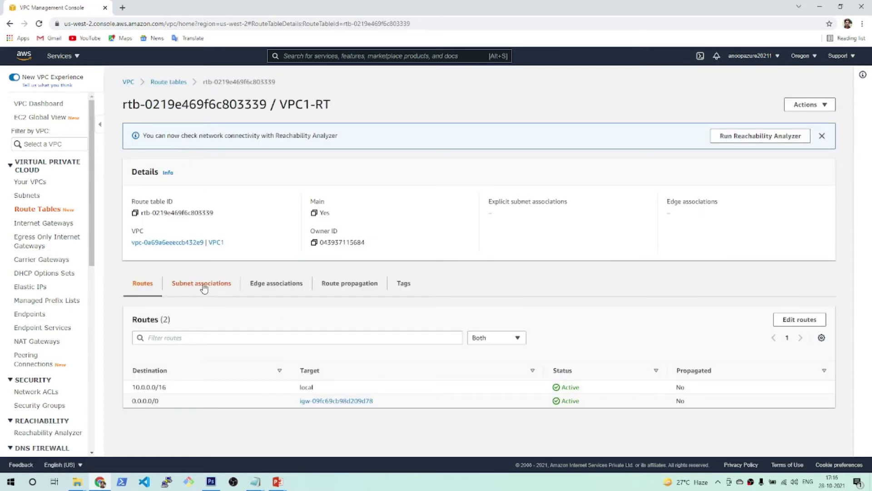
{"action": "left_click", "coordinate": [203, 283]}
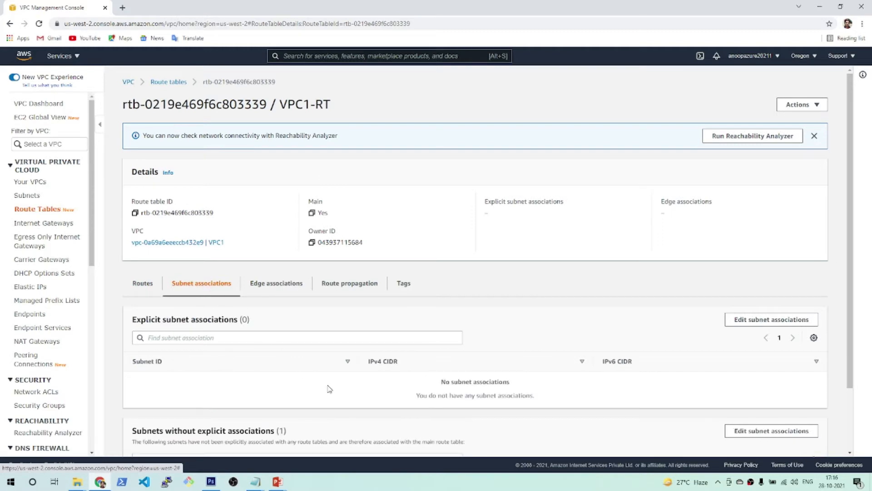
{"action": "scroll", "coordinate": [328, 387], "scroll_direction": "down", "scroll_amount": 2}
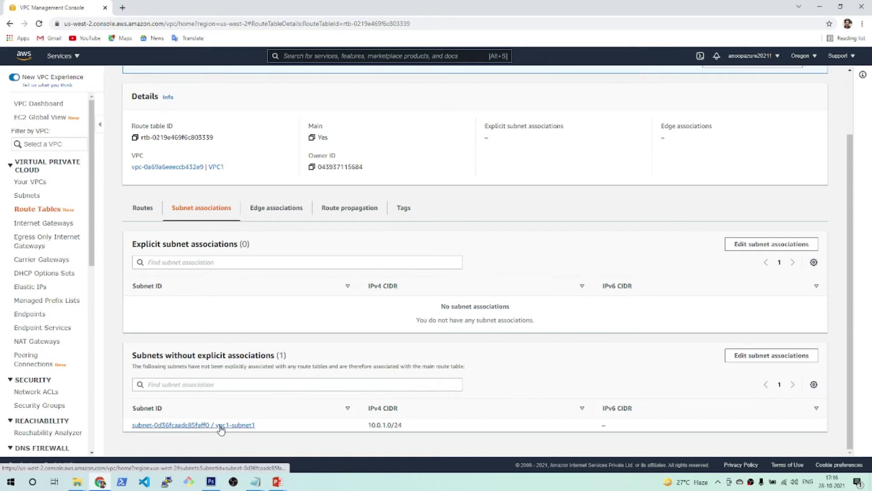
{"action": "scroll", "coordinate": [221, 425], "scroll_direction": "up", "scroll_amount": 2}
Examine the subnet associations of the route table VPC2-RT, including subnets without explicit associations.
{"action": "left_click", "coordinate": [167, 82]}
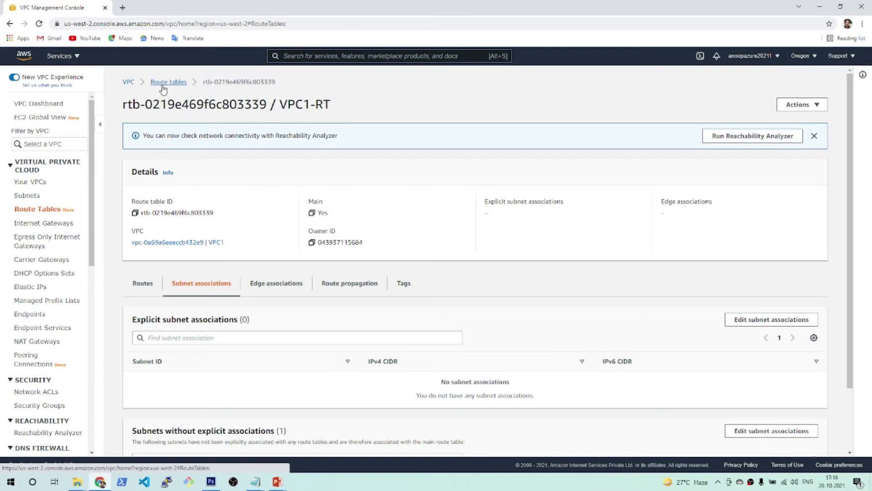
{"action": "left_click", "coordinate": [244, 169]}
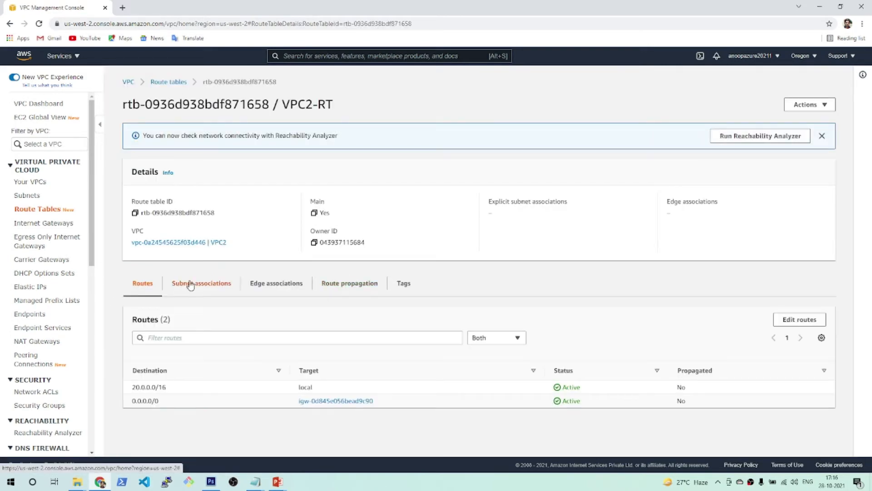
{"action": "left_click", "coordinate": [193, 284]}
{"action": "scroll", "coordinate": [283, 368], "scroll_direction": "down", "scroll_amount": 2}
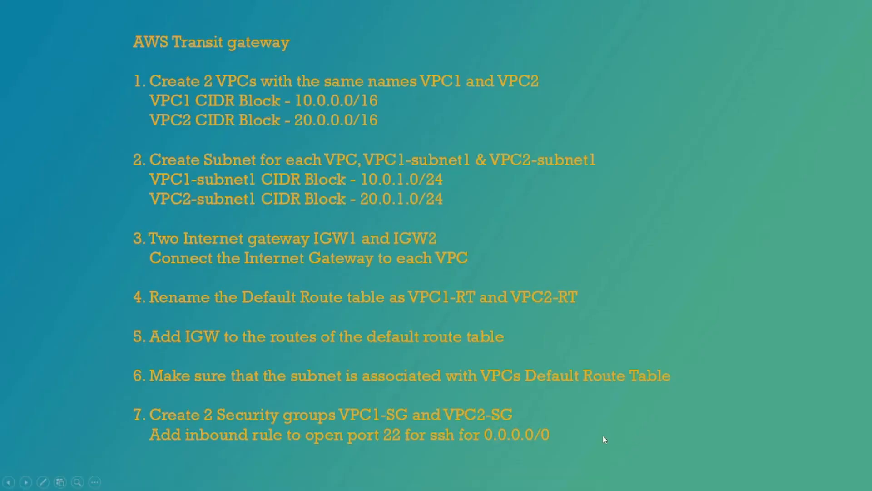
Underline VPC1-SG, VPC2-SG and port 22 in the slide's item 7, and switch back to the VPC console in Chrome.
{"action": "left_click_drag", "start_coordinate": [345, 424], "coordinate": [506, 425]}
{"action": "left_click_drag", "start_coordinate": [367, 449], "coordinate": [429, 447]}
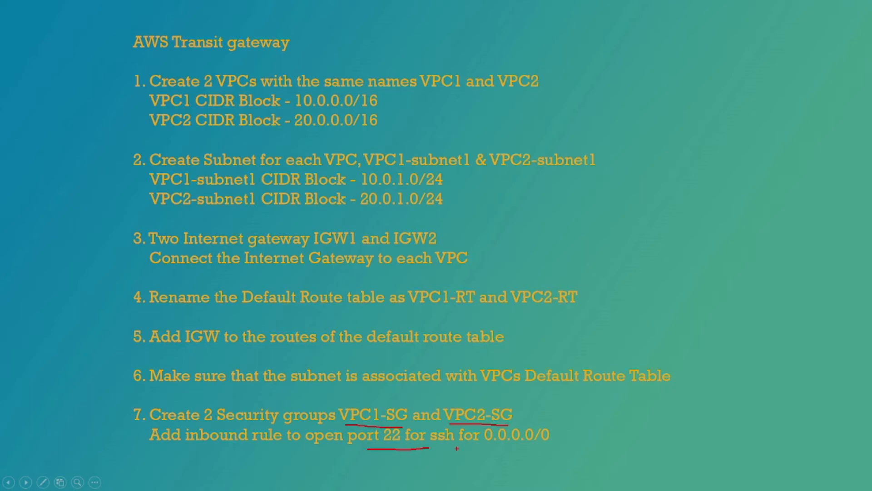
{"action": "key", "text": "alt+Tab"}
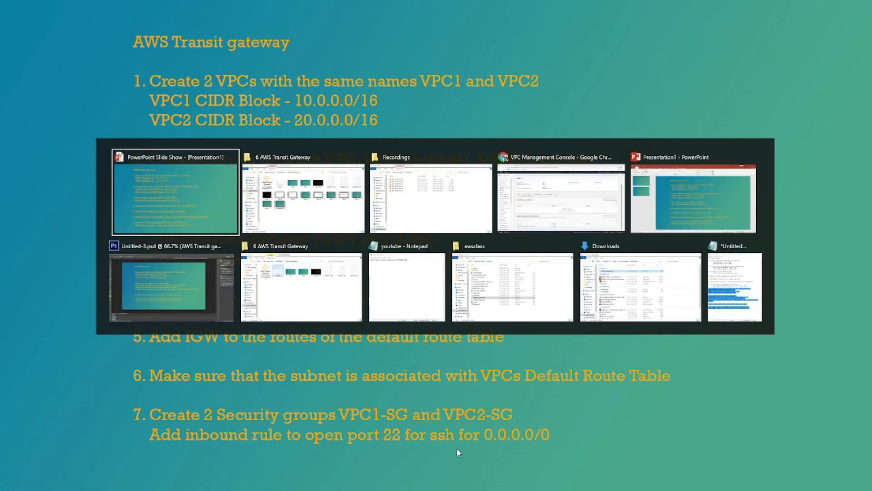
{"action": "key", "text": "alt+Tab"}
{"action": "key", "text": "alt+Tab"}
{"action": "key", "text": "alt+Tab"}
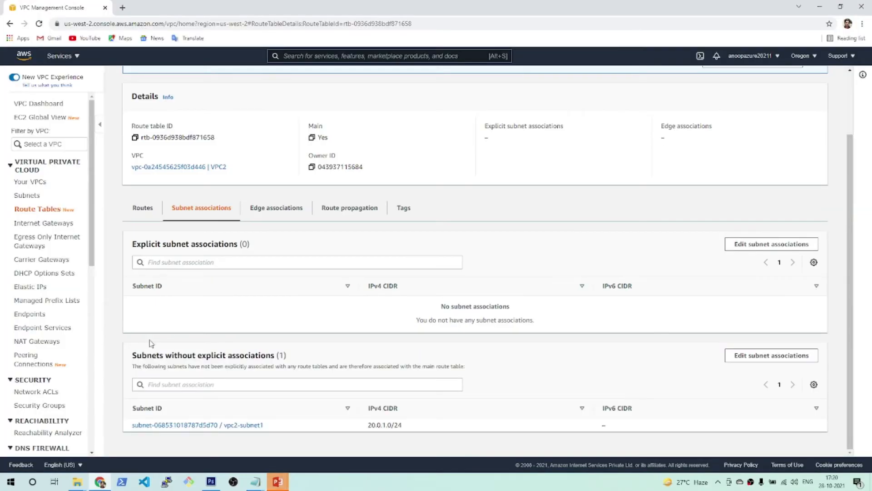
Start creating a new security group in the EC2 console and name it VPC1-SG.
{"action": "left_click", "coordinate": [63, 56]}
{"action": "left_click", "coordinate": [50, 153]}
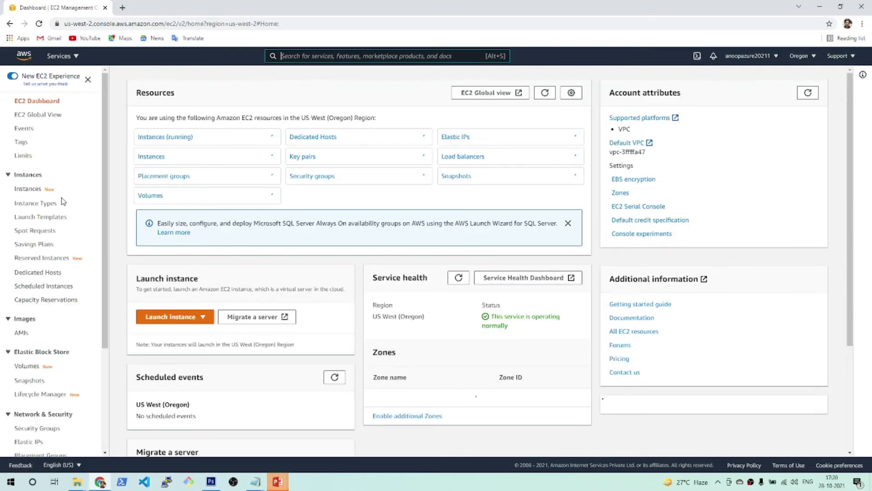
{"action": "scroll", "coordinate": [71, 243], "scroll_direction": "down", "scroll_amount": 3}
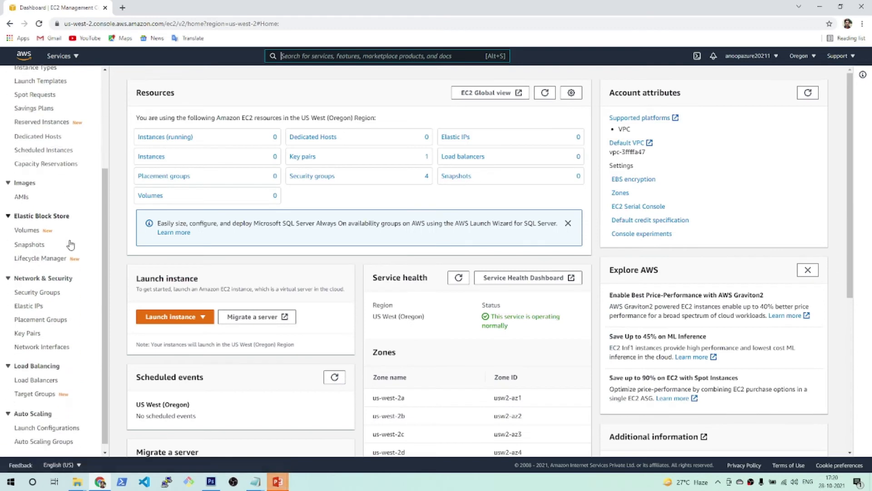
{"action": "left_click", "coordinate": [44, 293]}
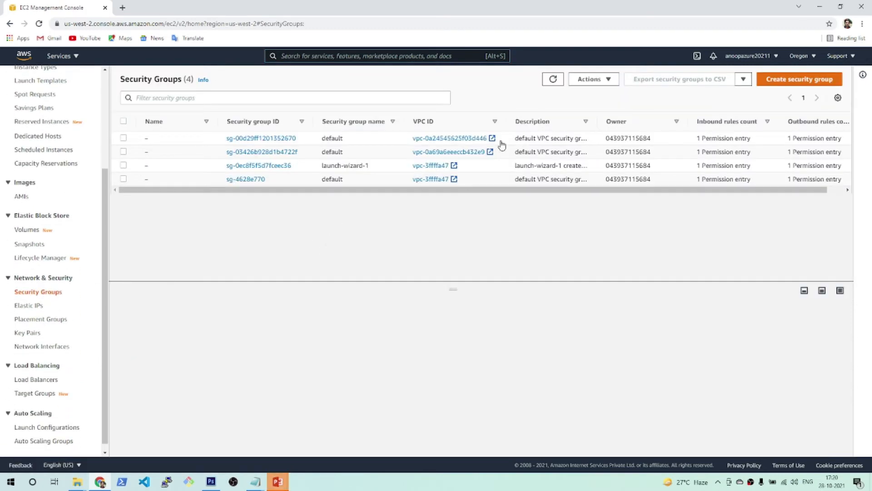
{"action": "left_click", "coordinate": [776, 81]}
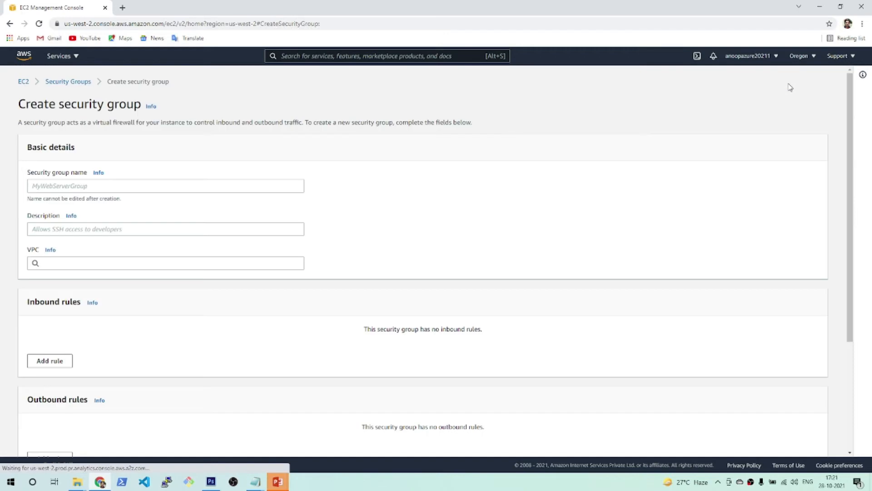
{"action": "left_click", "coordinate": [161, 187]}
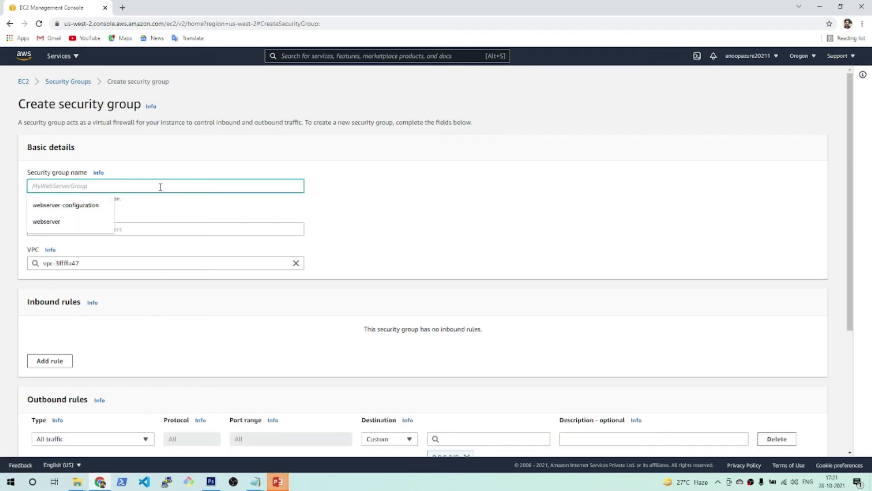
{"action": "type", "text": "VPC1-SG"}
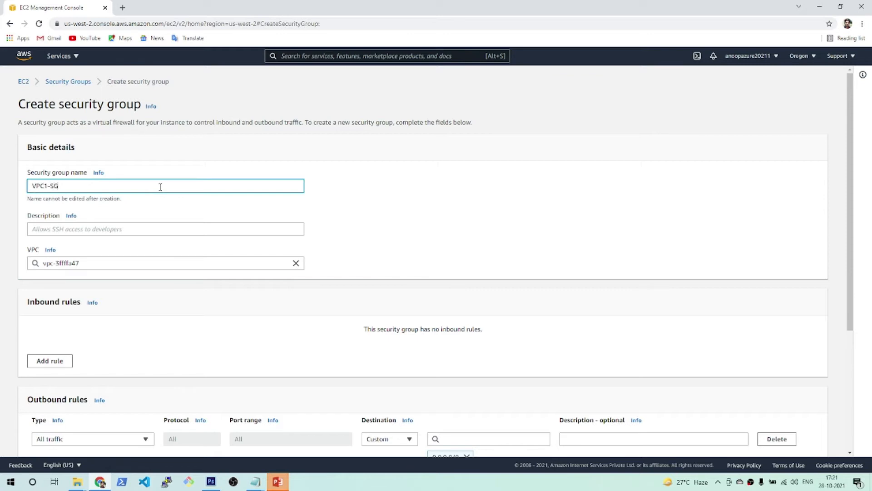
Describe the new security group as VPC1-SG and assign it to VPC1 (10.0.0.0/16) instead of the default VPC.
{"action": "left_click", "coordinate": [130, 229]}
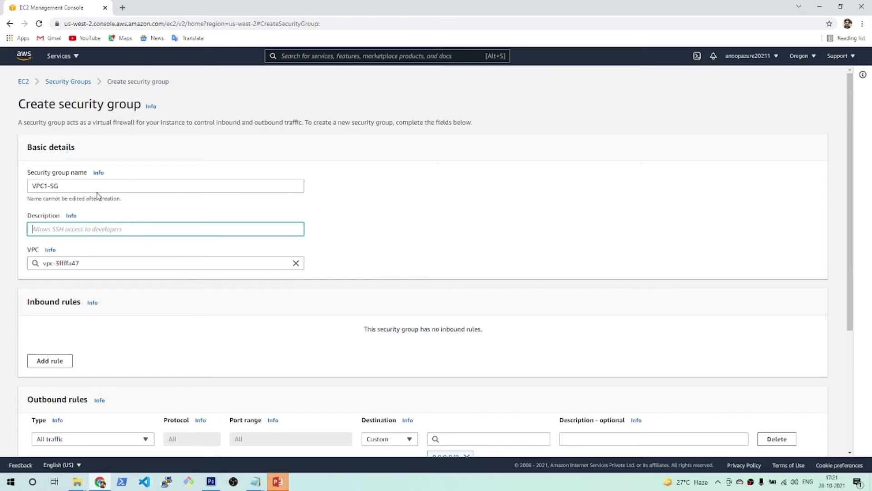
{"action": "triple_click", "coordinate": [96, 189]}
{"action": "key", "text": "ctrl+c"}
{"action": "left_click", "coordinate": [91, 228]}
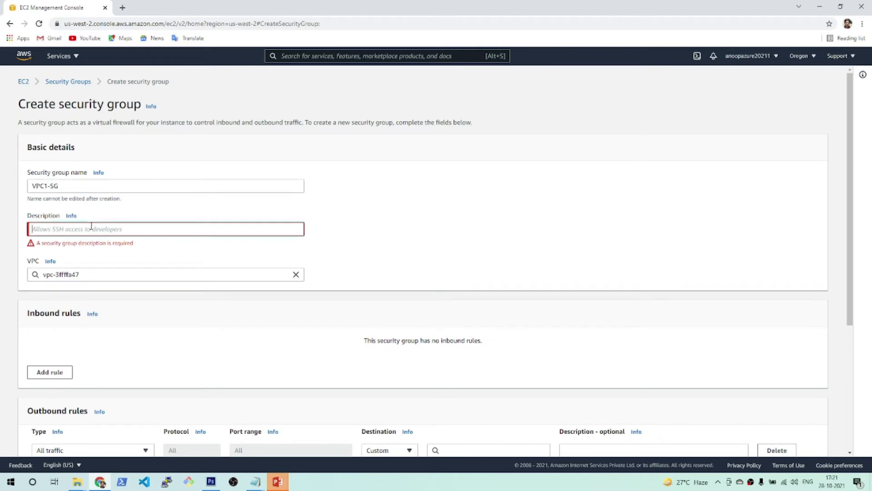
{"action": "key", "text": "ctrl+v"}
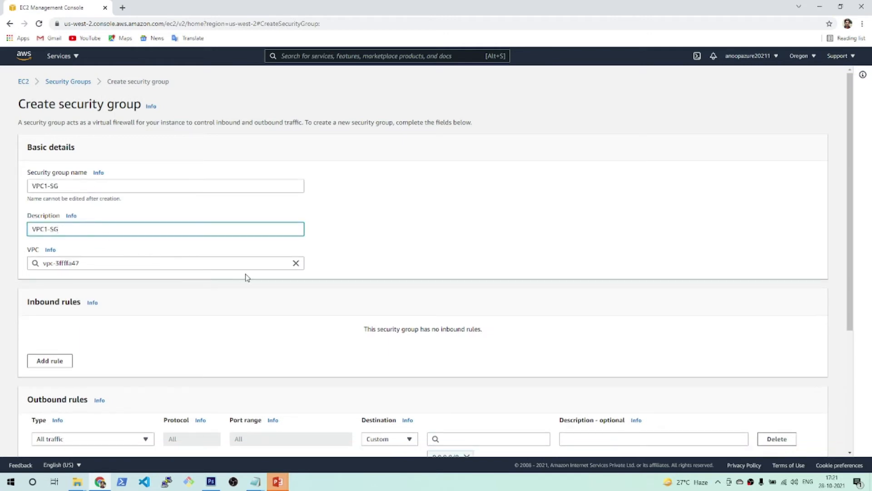
{"action": "left_click", "coordinate": [296, 264]}
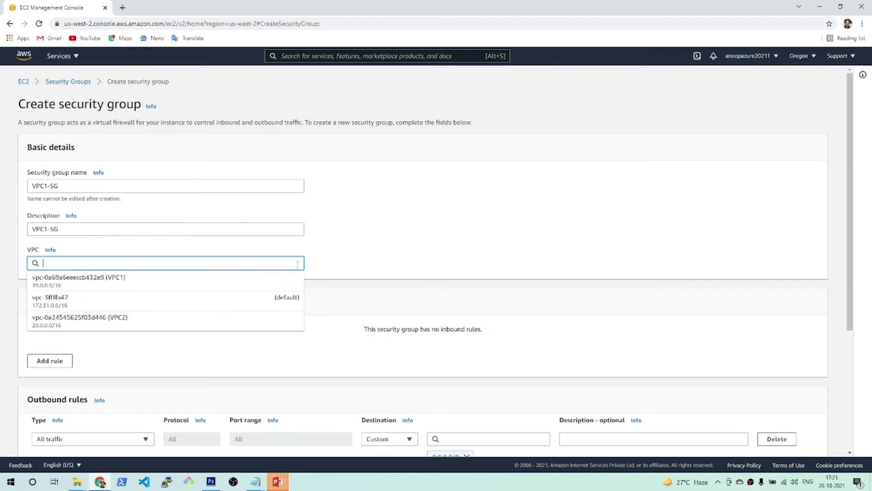
{"action": "left_click", "coordinate": [236, 284]}
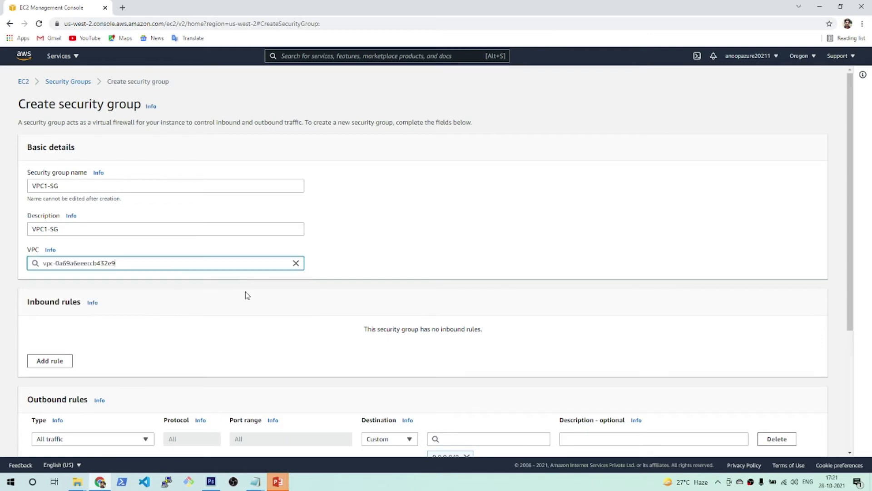
Add an inbound SSH rule allowing traffic from anywhere (0.0.0.0/0) and create the security group VPC1-SG.
{"action": "scroll", "coordinate": [297, 342], "scroll_direction": "down", "scroll_amount": 4}
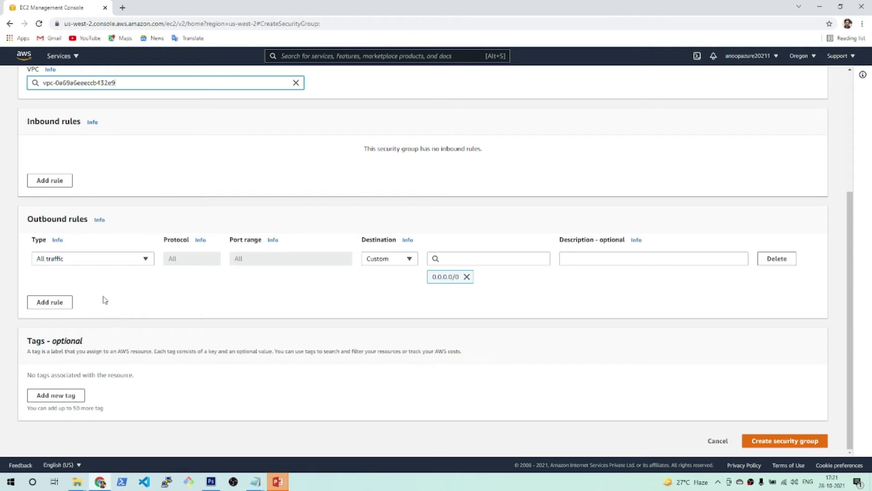
{"action": "scroll", "coordinate": [97, 286], "scroll_direction": "up", "scroll_amount": 2}
{"action": "left_click", "coordinate": [57, 273]}
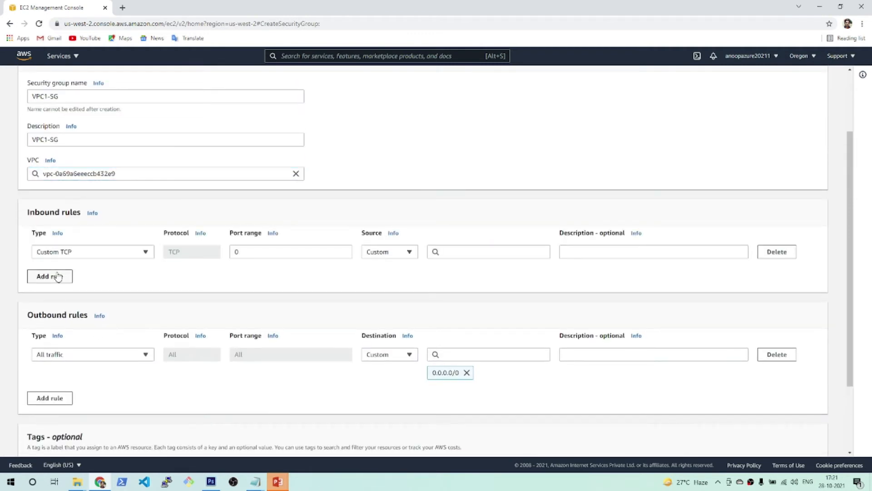
{"action": "left_click", "coordinate": [111, 253]}
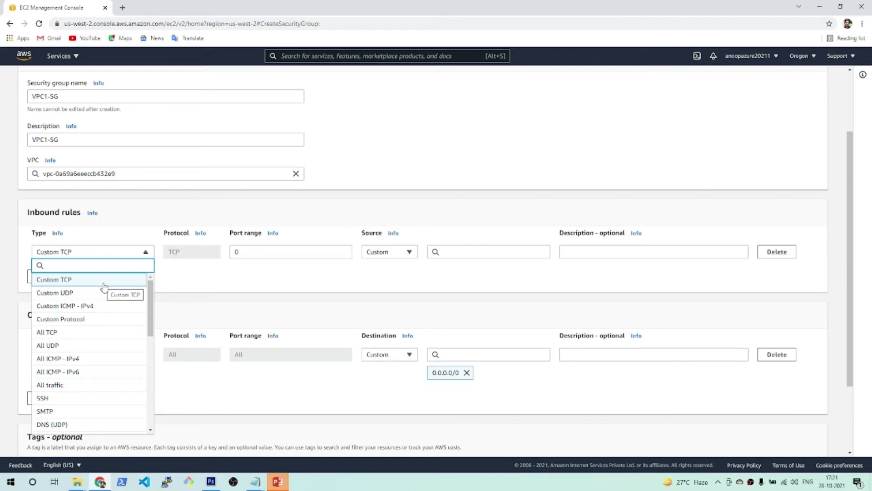
{"action": "left_click", "coordinate": [78, 399]}
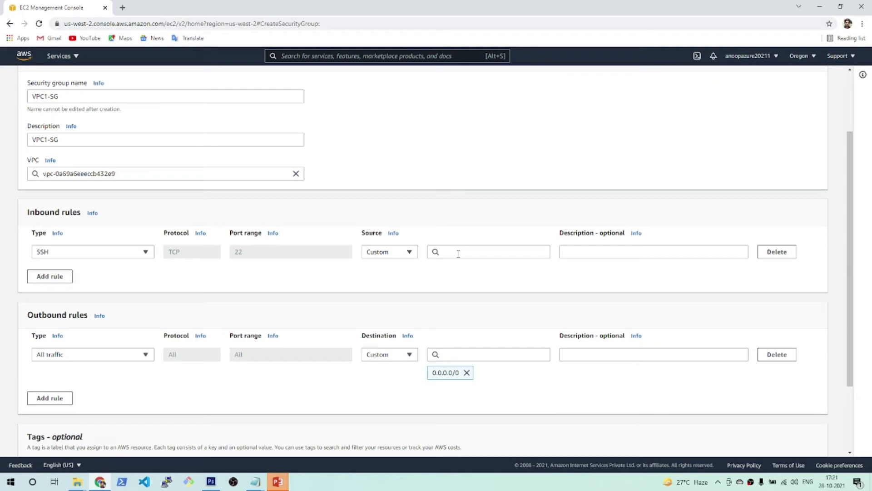
{"action": "left_click", "coordinate": [398, 254]}
{"action": "left_click", "coordinate": [389, 278]}
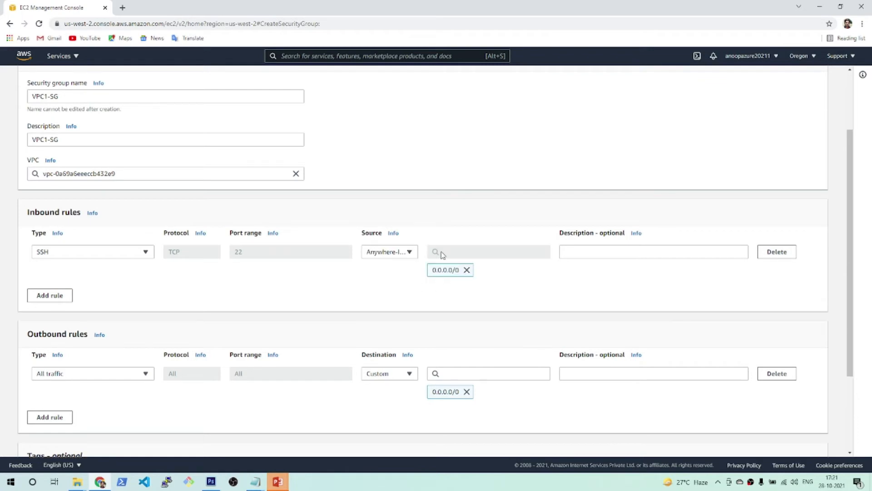
{"action": "scroll", "coordinate": [551, 270], "scroll_direction": "down", "scroll_amount": 3}
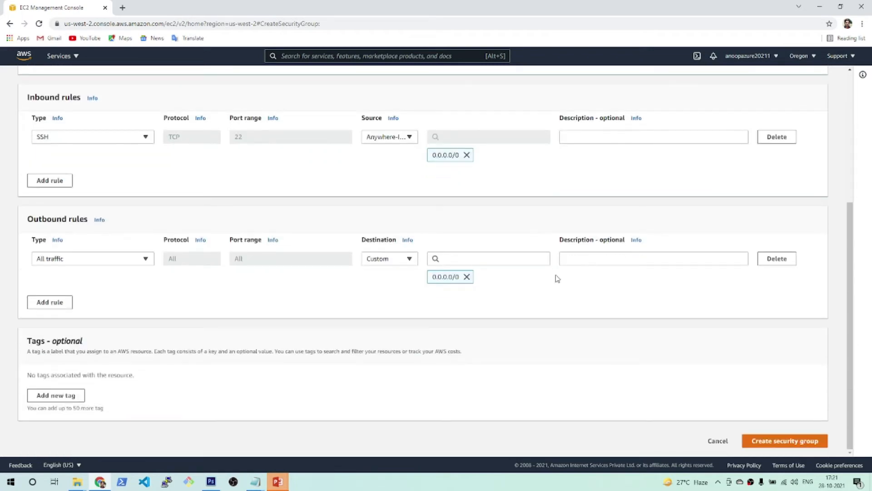
{"action": "left_click", "coordinate": [782, 441]}
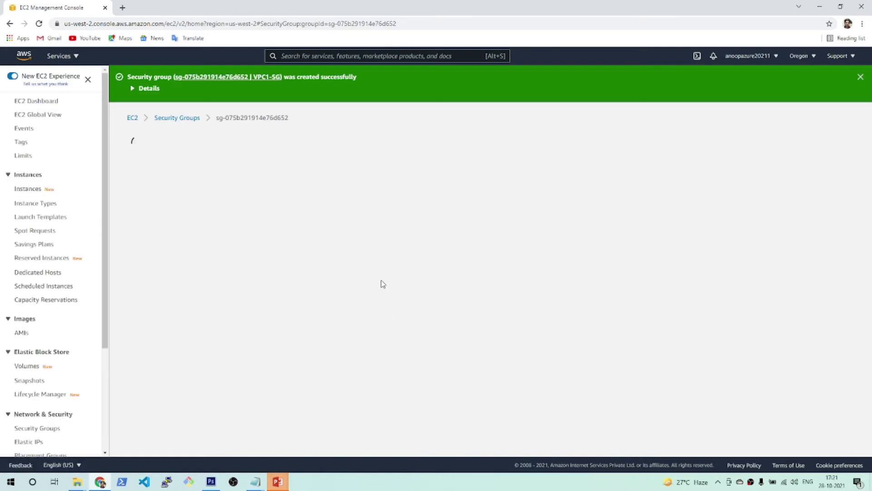
Start another security group with VPC2-SG as its name and description, and assign it to VPC2 (20.0.0.0/16).
{"action": "left_click", "coordinate": [181, 119]}
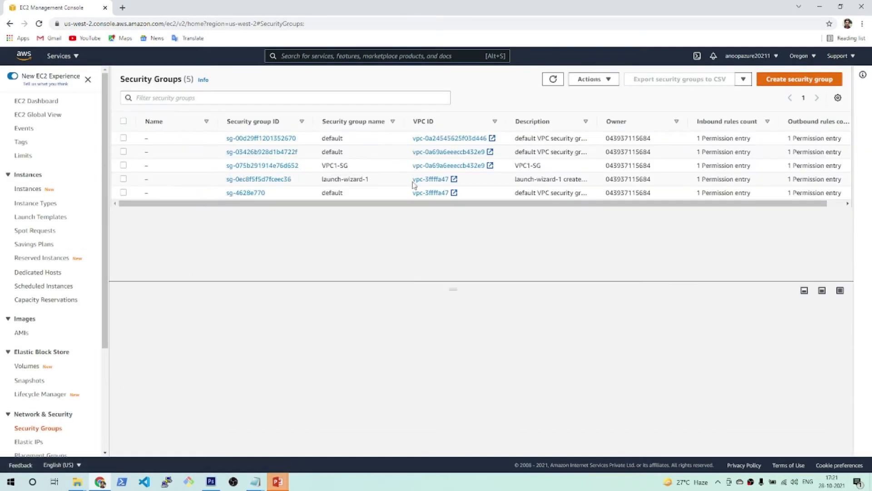
{"action": "left_click", "coordinate": [784, 83]}
{"action": "left_click", "coordinate": [132, 184]}
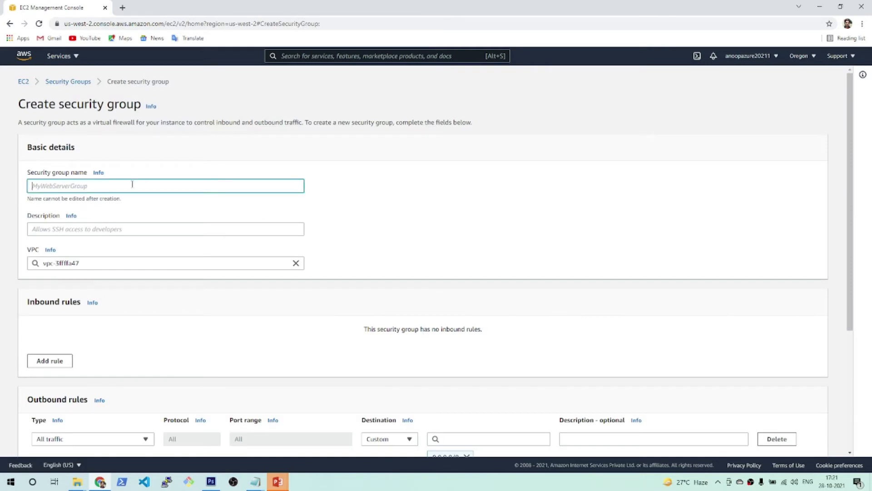
{"action": "type", "text": "VPC2-"}
{"action": "key", "text": "ctrl+shift+Left"}
{"action": "key", "text": "ctrl+shift+Left"}
{"action": "key", "text": "ctrl+c"}
{"action": "left_click", "coordinate": [102, 226]}
{"action": "key", "text": "ctrl+v"}
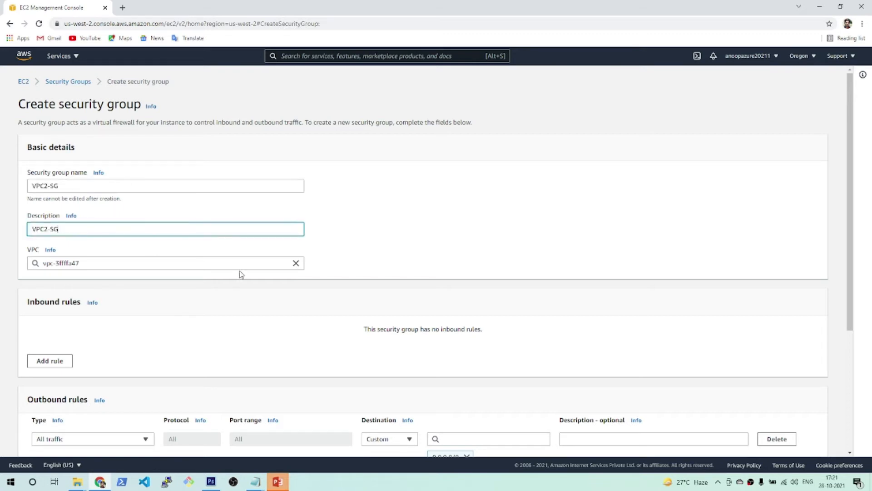
{"action": "left_click", "coordinate": [289, 264]}
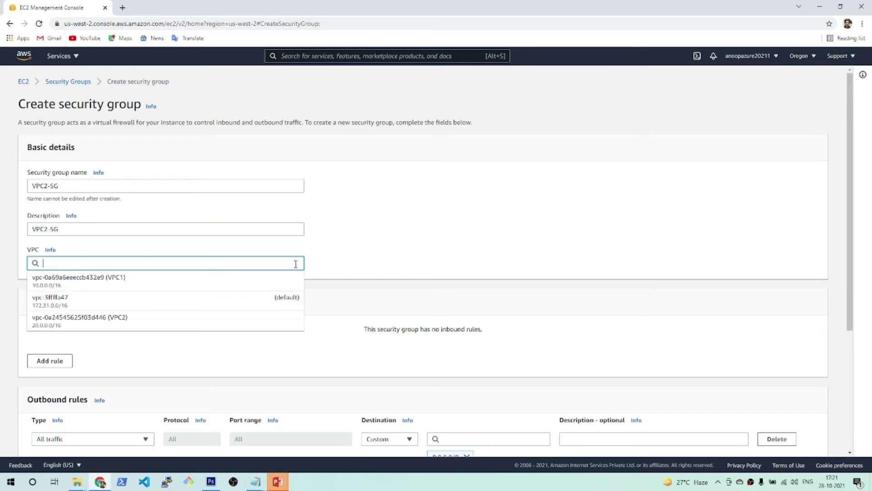
{"action": "left_click", "coordinate": [178, 321]}
Give VPC2-SG an inbound SSH rule with source anywhere (0.0.0.0/0) and create the security group.
{"action": "scroll", "coordinate": [178, 321], "scroll_direction": "down", "scroll_amount": 3}
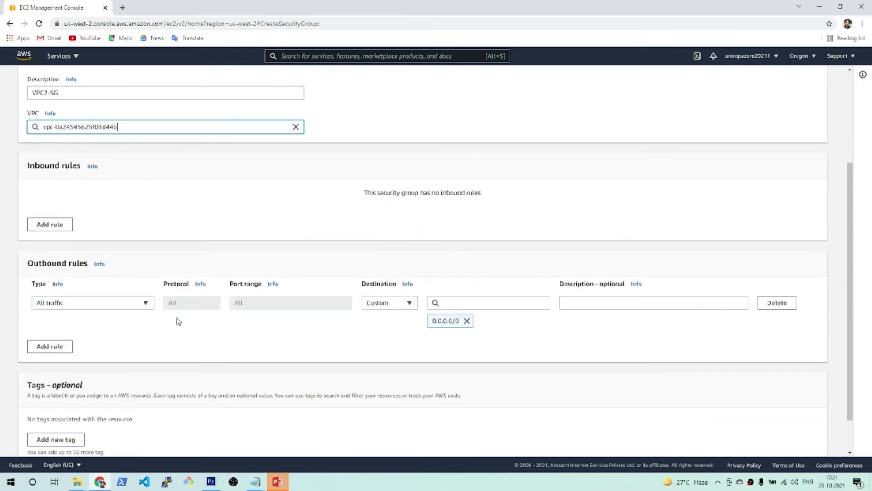
{"action": "left_click", "coordinate": [53, 225]}
{"action": "left_click", "coordinate": [102, 208]}
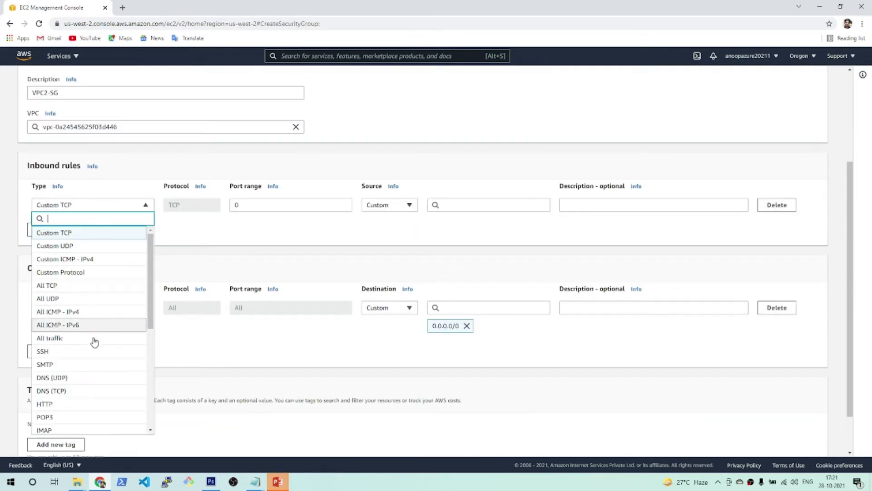
{"action": "left_click", "coordinate": [94, 352]}
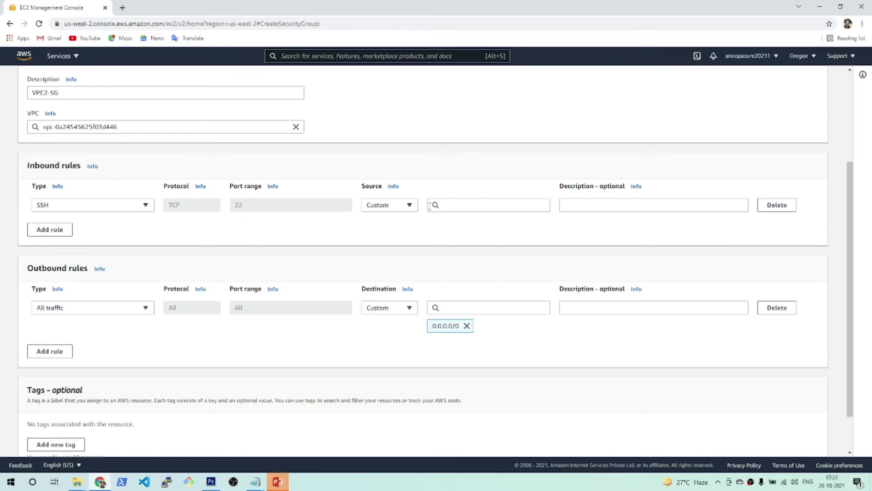
{"action": "left_click", "coordinate": [407, 206]}
{"action": "left_click", "coordinate": [394, 233]}
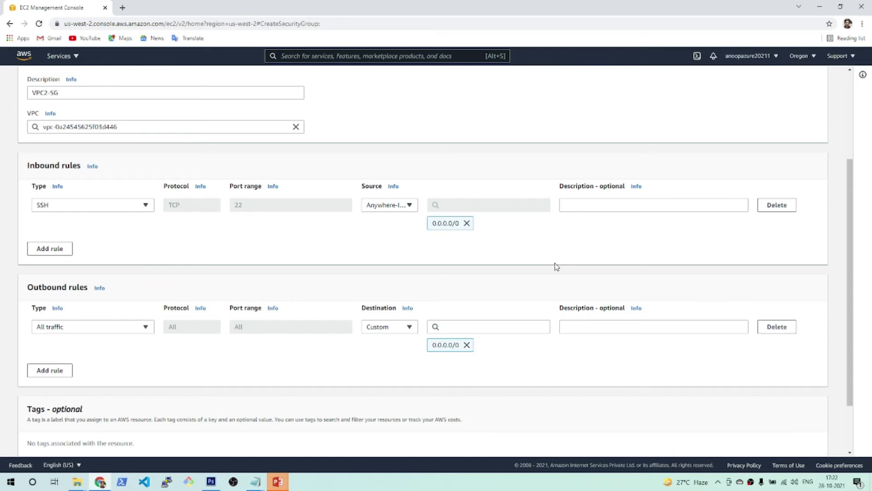
{"action": "scroll", "coordinate": [555, 266], "scroll_direction": "down", "scroll_amount": 3}
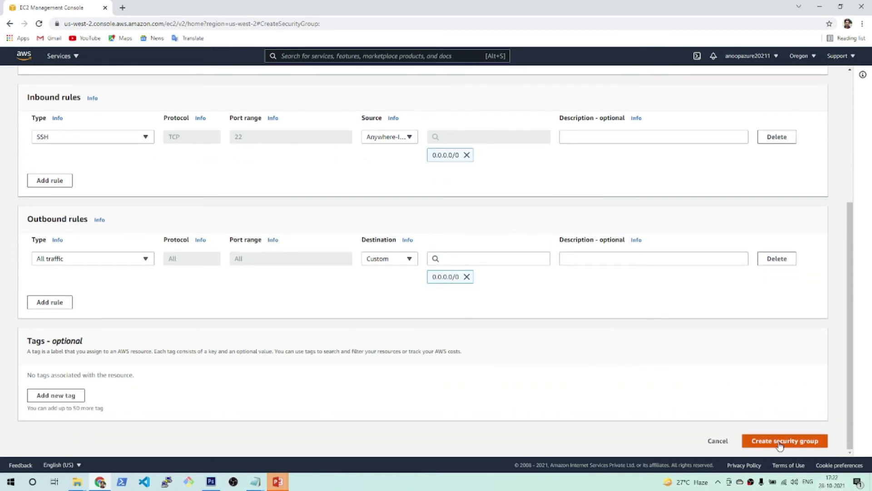
{"action": "left_click", "coordinate": [779, 441]}
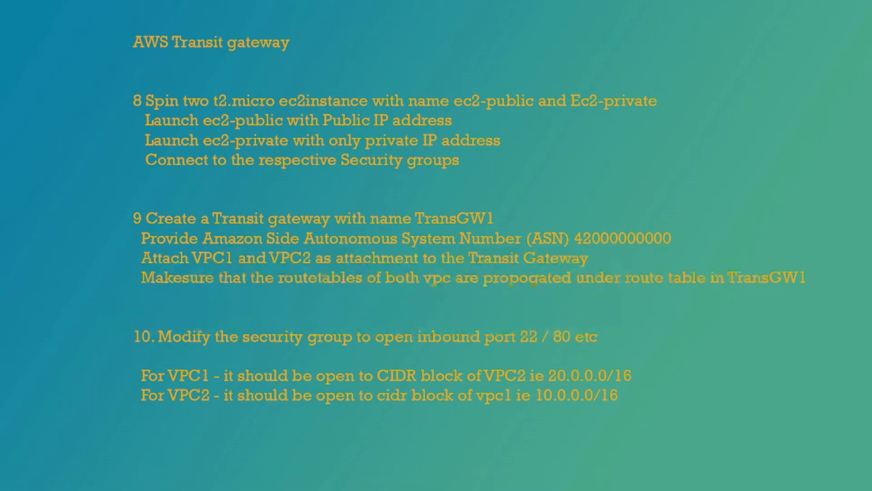
Switch to the EC2 console in Chrome and start launching a t2.micro instance from the 64-bit (x86) Amazon Linux 2 AMI.
{"action": "key", "text": "alt+Tab"}
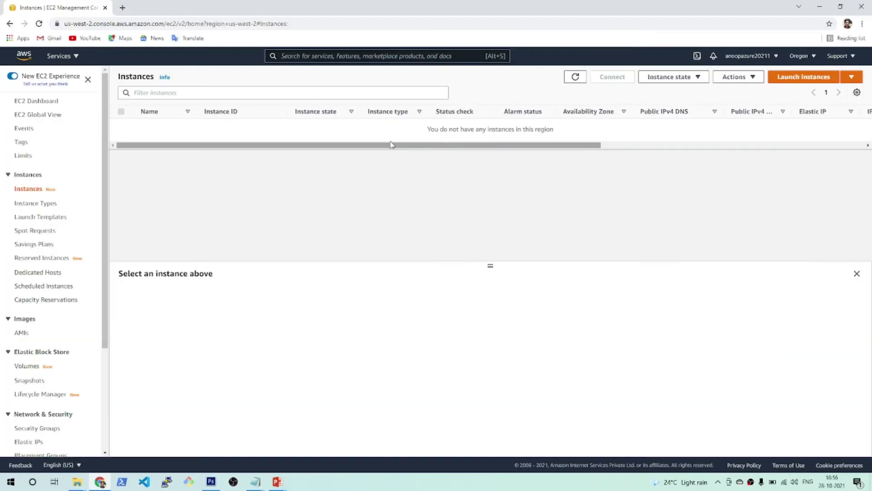
{"action": "left_click", "coordinate": [802, 80]}
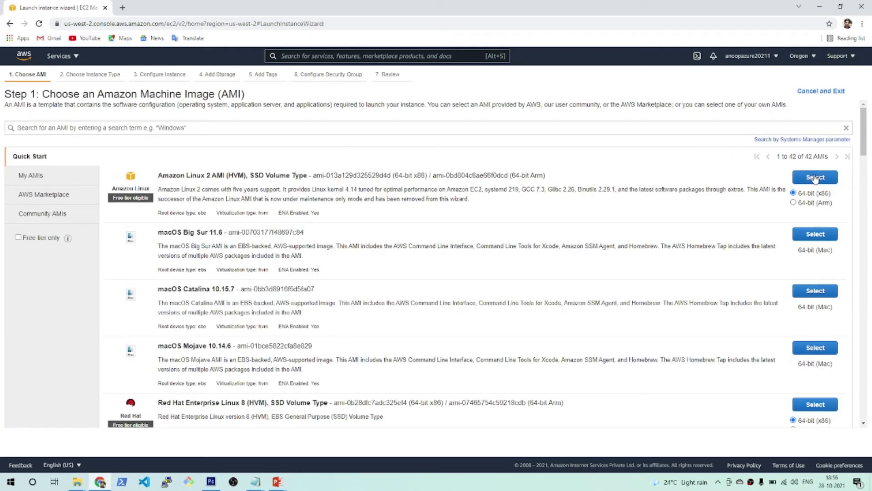
{"action": "left_click", "coordinate": [815, 178]}
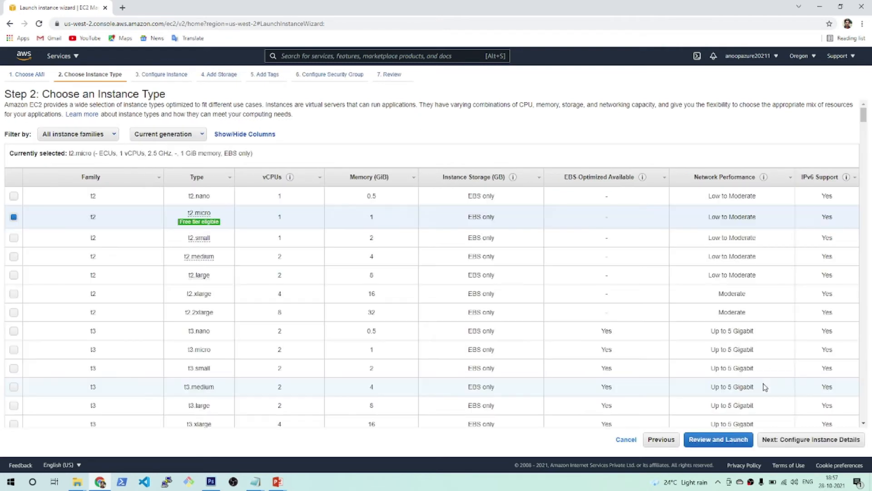
{"action": "left_click", "coordinate": [806, 443]}
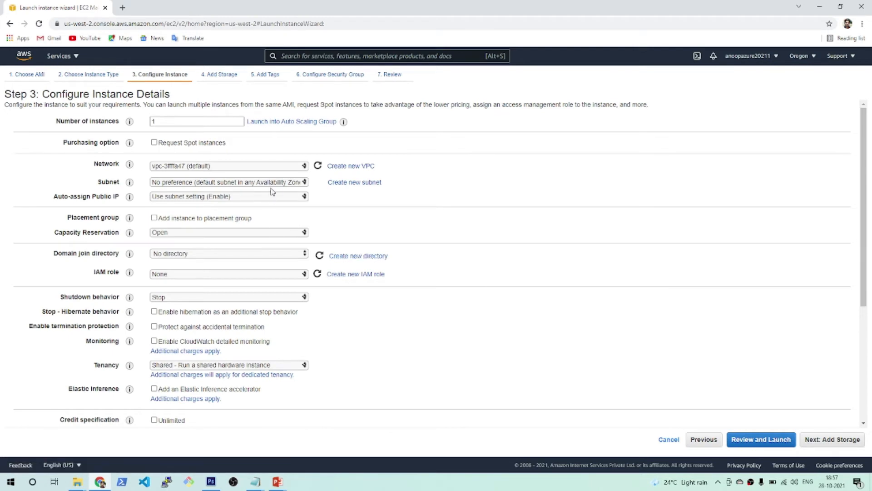
Place the instance in VPC1 on the subnet vpc1-subnet1 and enable auto-assignment of a public IP.
{"action": "left_click", "coordinate": [279, 168]}
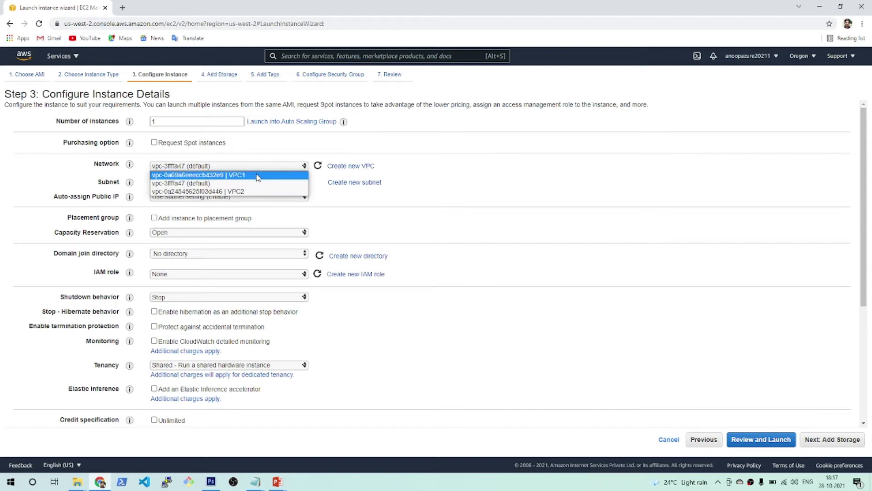
{"action": "left_click", "coordinate": [258, 175]}
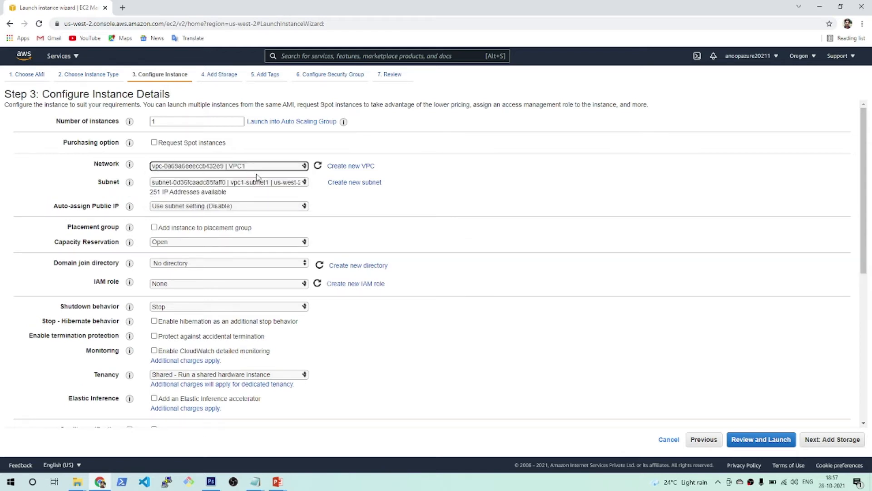
{"action": "left_click", "coordinate": [269, 187]}
{"action": "left_click", "coordinate": [269, 189]}
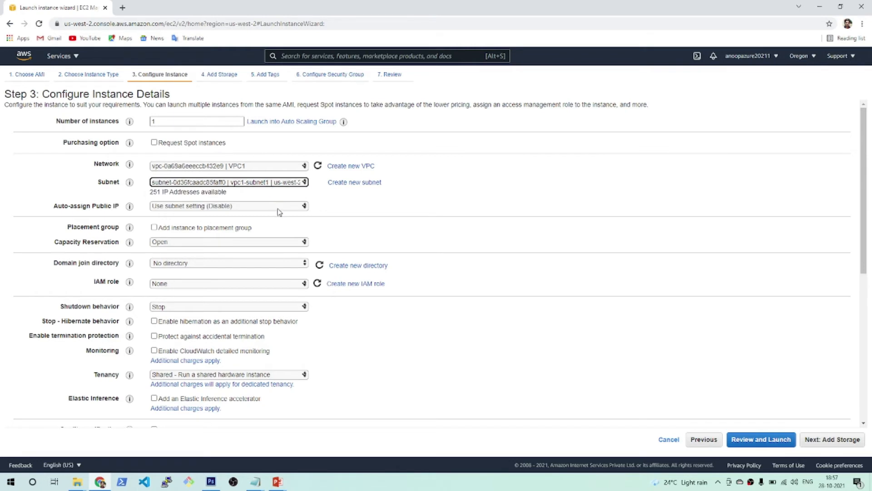
{"action": "left_click", "coordinate": [277, 209]}
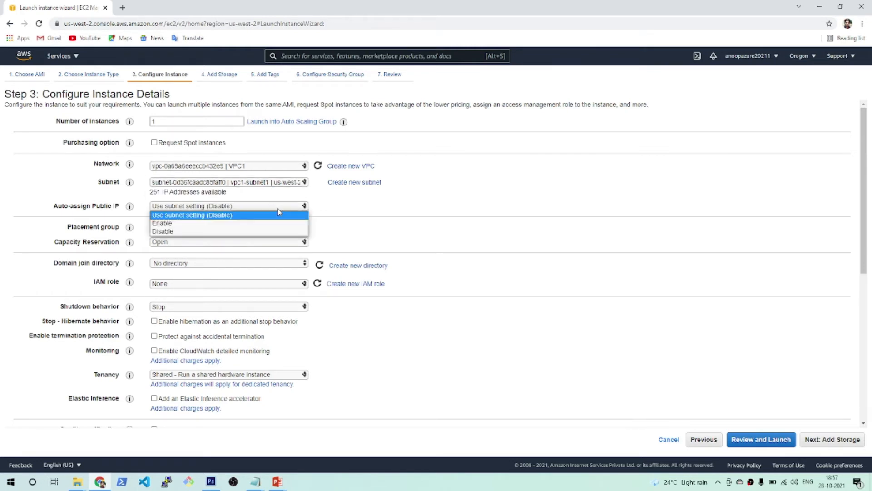
{"action": "left_click", "coordinate": [238, 225]}
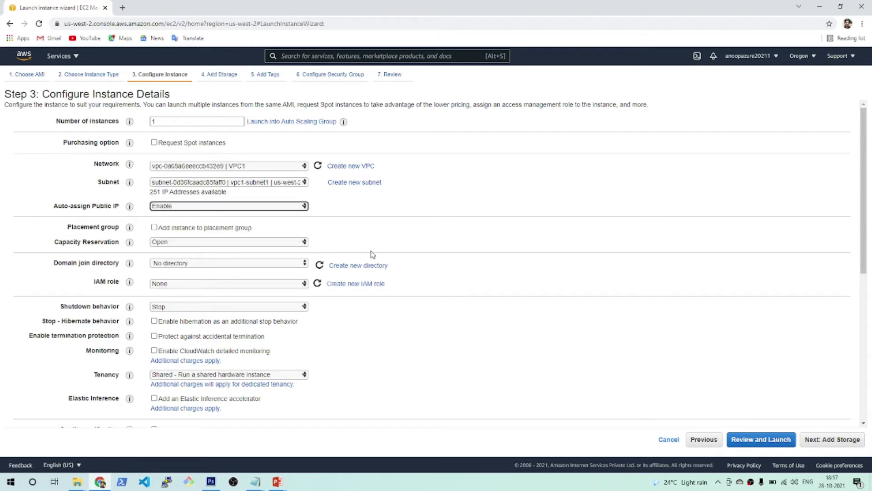
Keep the default storage and no tags, and assign the existing security group VPC1-SG to the instance.
{"action": "left_click", "coordinate": [832, 441]}
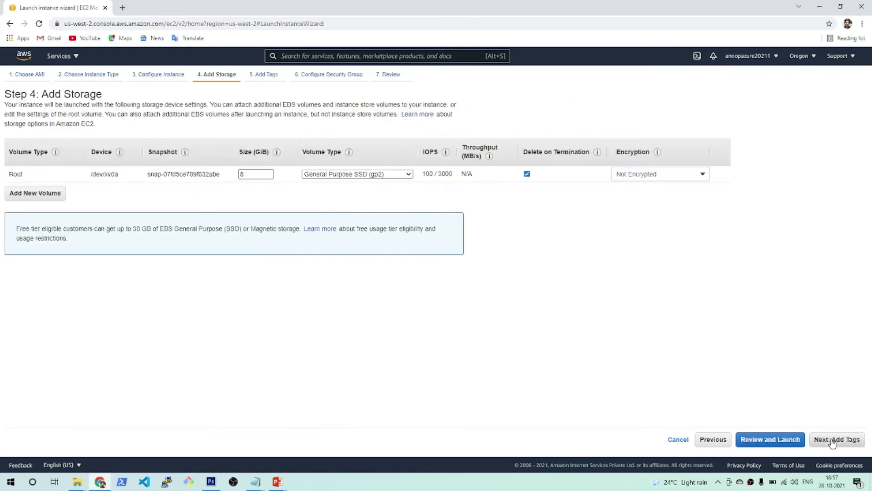
{"action": "left_click", "coordinate": [833, 440]}
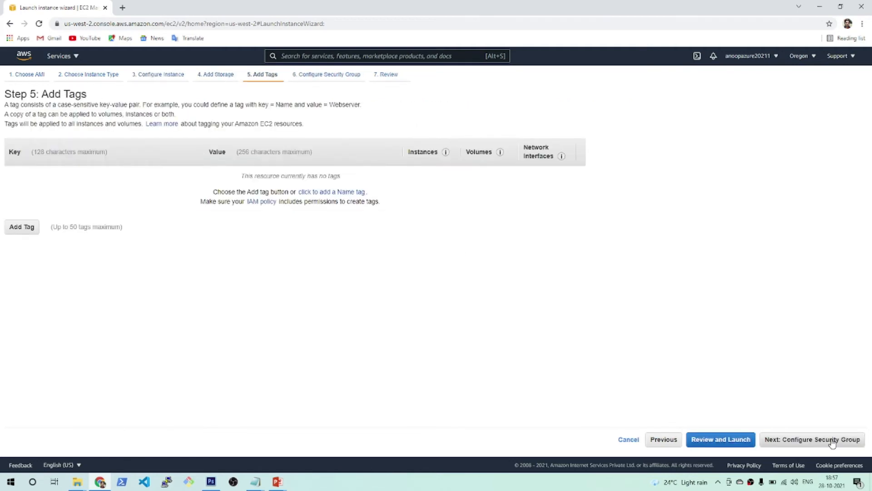
{"action": "left_click", "coordinate": [832, 440]}
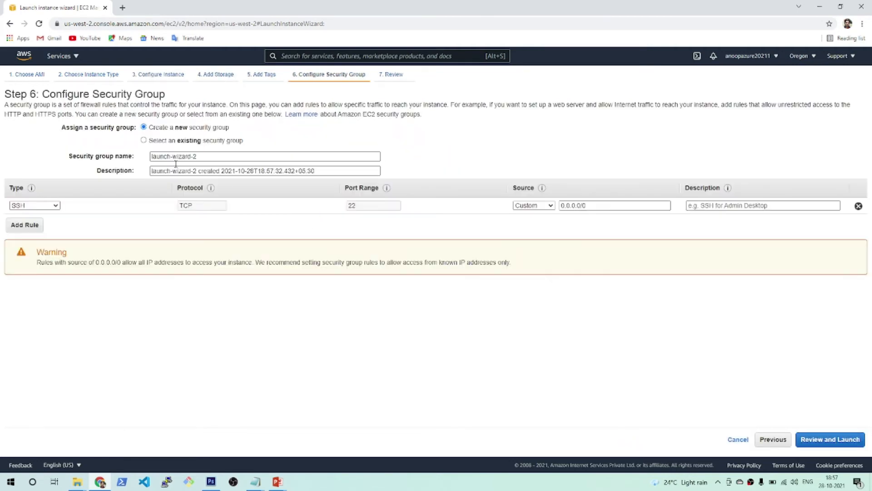
{"action": "left_click", "coordinate": [143, 140]}
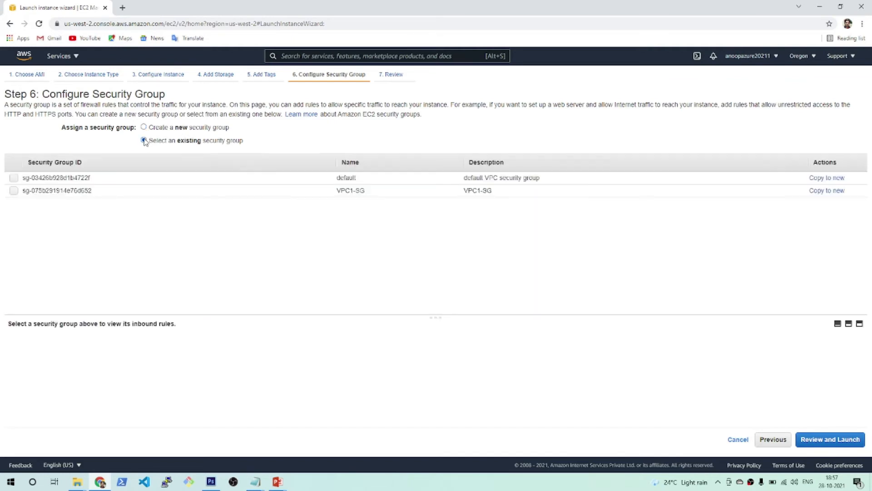
{"action": "left_click", "coordinate": [14, 191]}
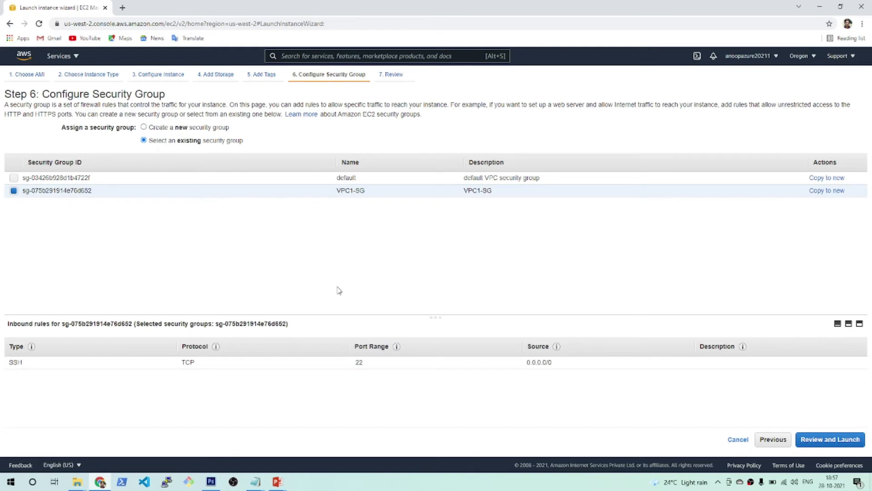
Launch the VPC1 instance with the existing key pair Oregon-keypair, acknowledging access to the private key, and open it in the instances list.
{"action": "left_click", "coordinate": [833, 440]}
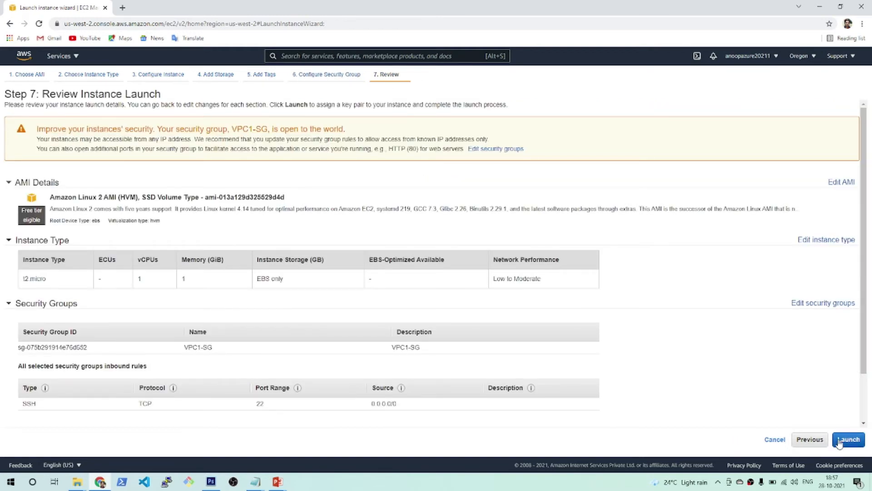
{"action": "left_click", "coordinate": [843, 441]}
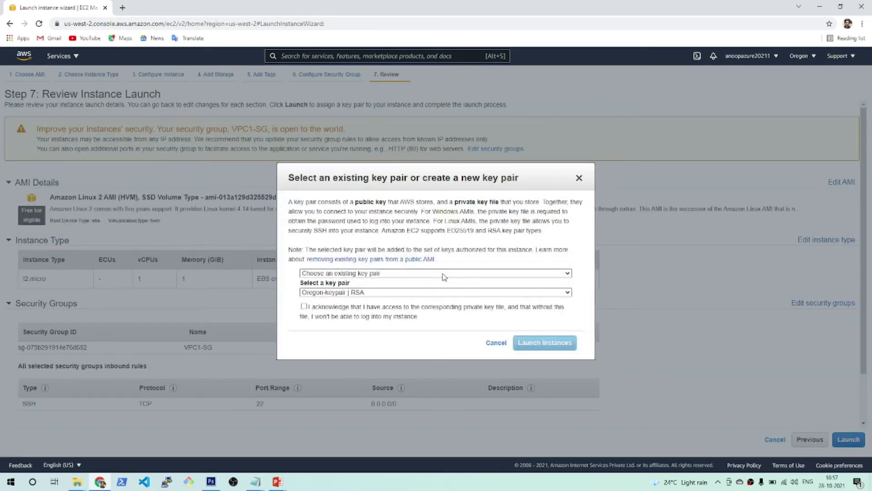
{"action": "left_click", "coordinate": [425, 294]}
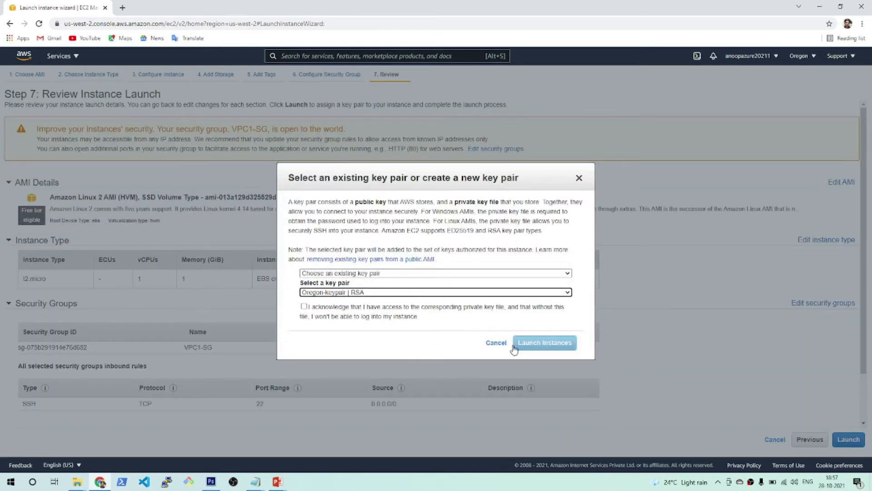
{"action": "left_click", "coordinate": [304, 306]}
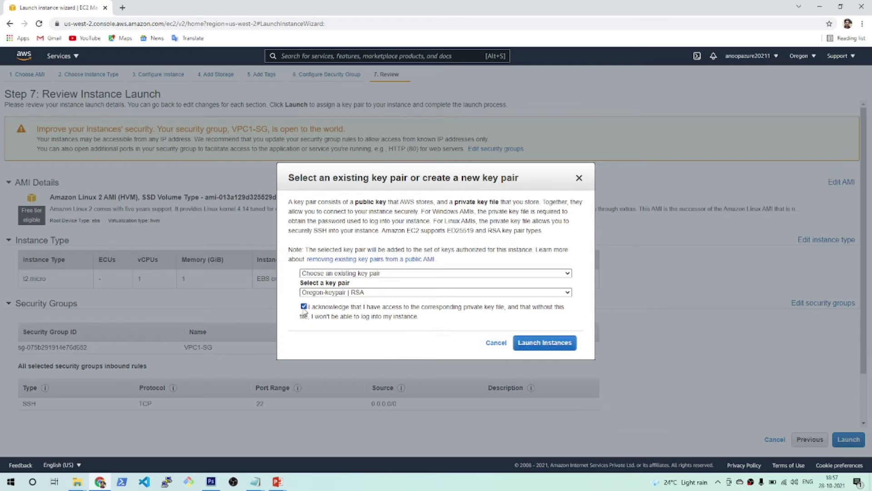
{"action": "left_click", "coordinate": [540, 346]}
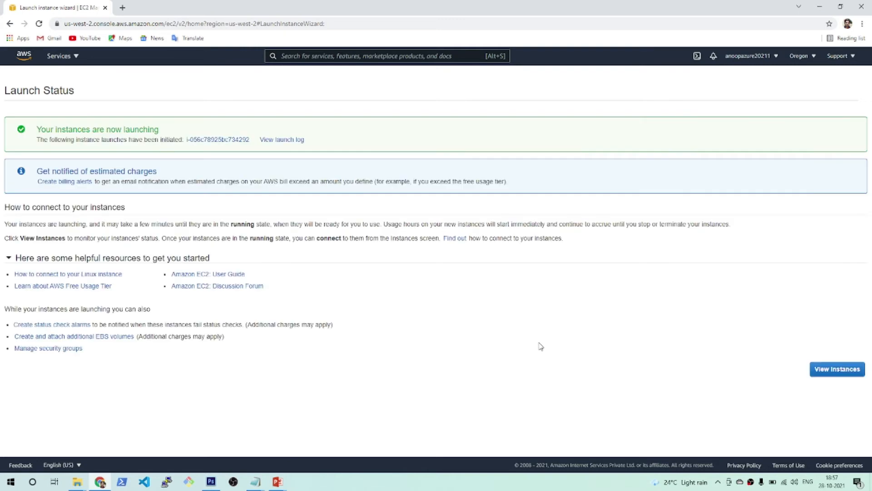
{"action": "left_click", "coordinate": [205, 140]}
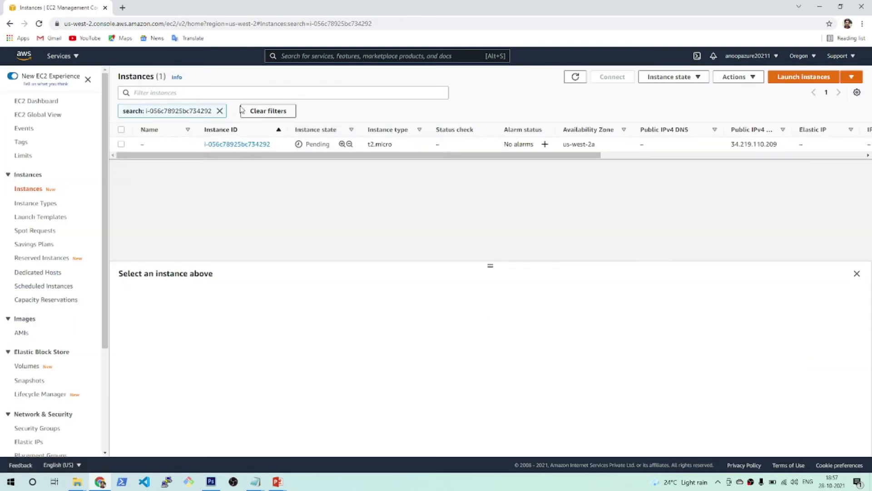
Start launching a second t2.micro instance from the 64-bit (x86) Amazon Linux 2 AMI and proceed to its instance details.
{"action": "left_click", "coordinate": [779, 76]}
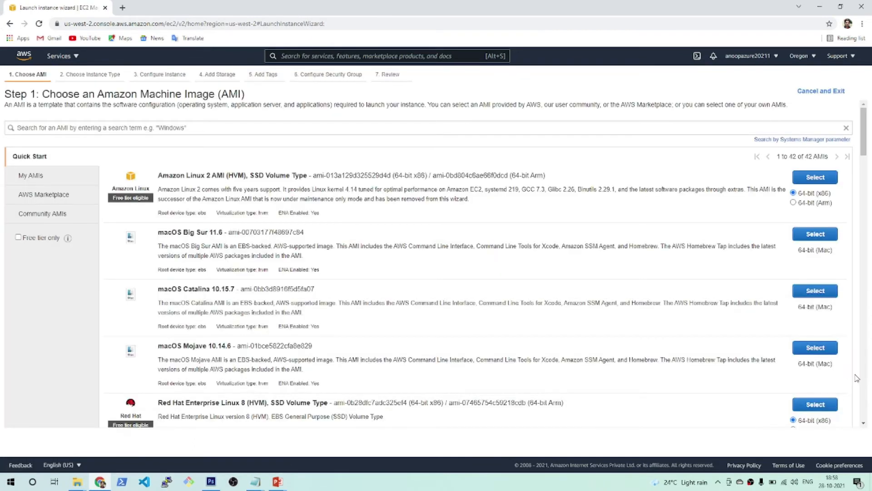
{"action": "left_click", "coordinate": [810, 184]}
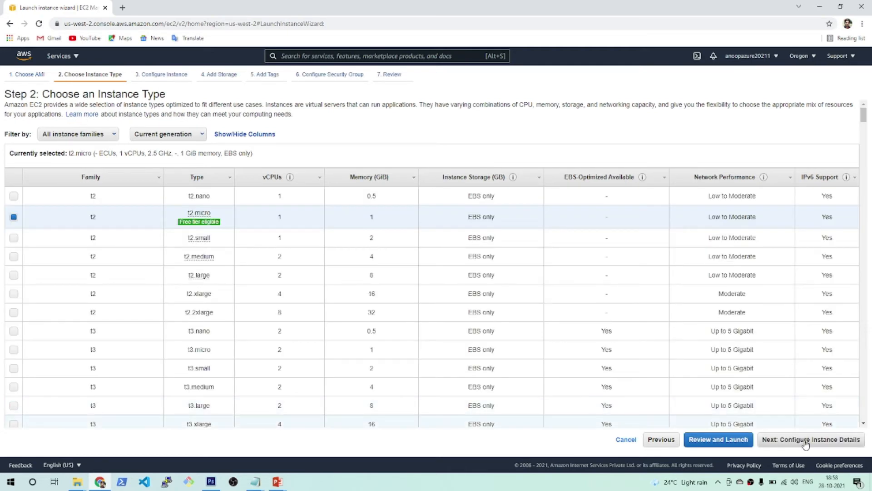
{"action": "left_click", "coordinate": [806, 443]}
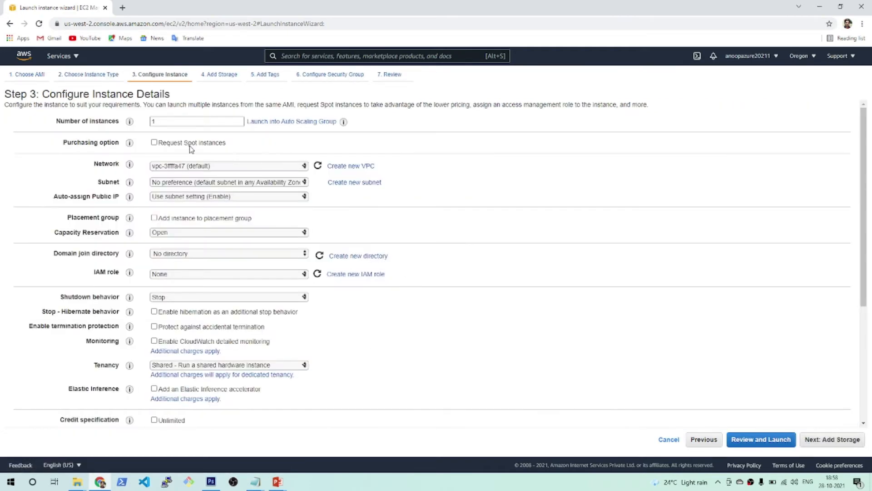
Place the second instance in VPC2 on the subnet vpc2-subnet1 and disable auto-assignment of a public IP.
{"action": "left_click", "coordinate": [203, 166]}
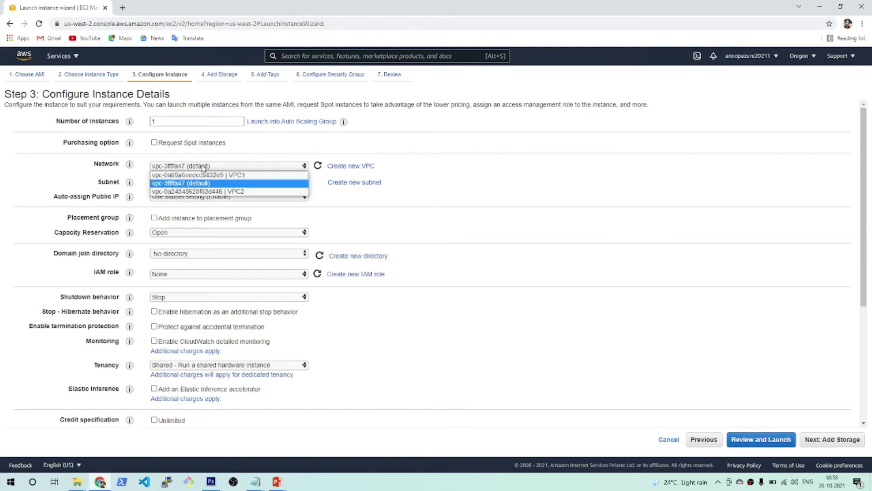
{"action": "left_click", "coordinate": [216, 192]}
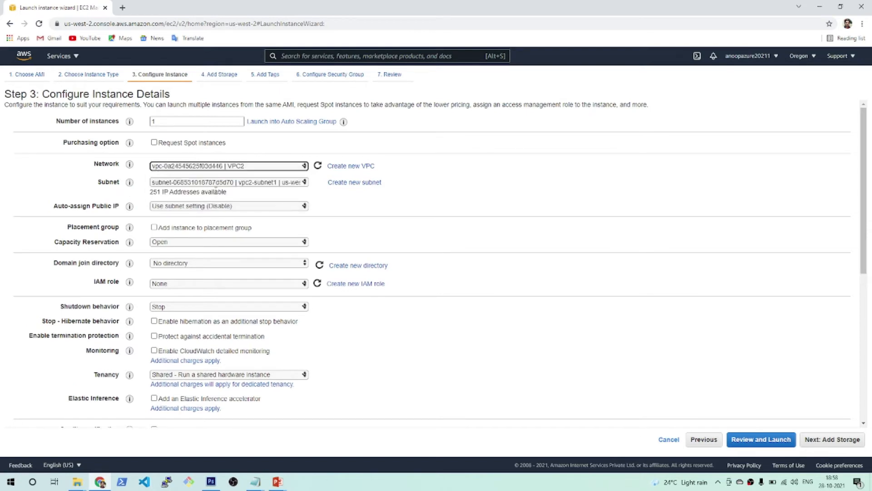
{"action": "left_click", "coordinate": [232, 184]}
{"action": "left_click", "coordinate": [233, 190]}
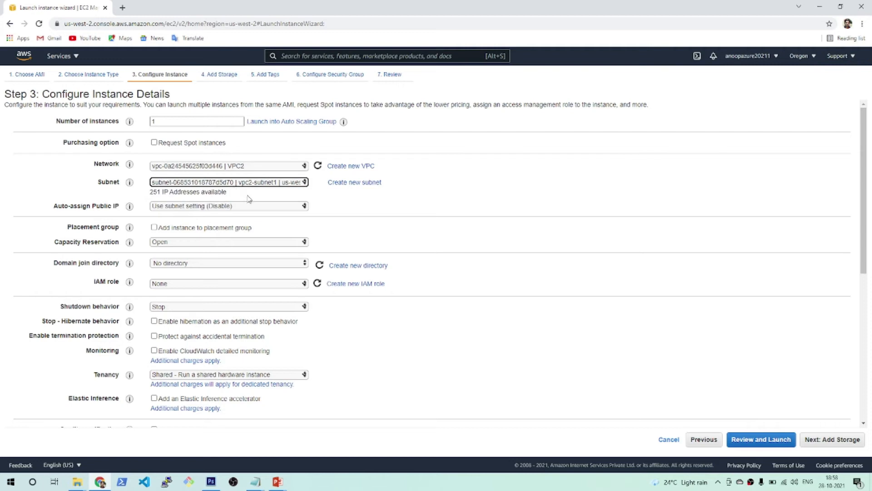
{"action": "left_click", "coordinate": [238, 207]}
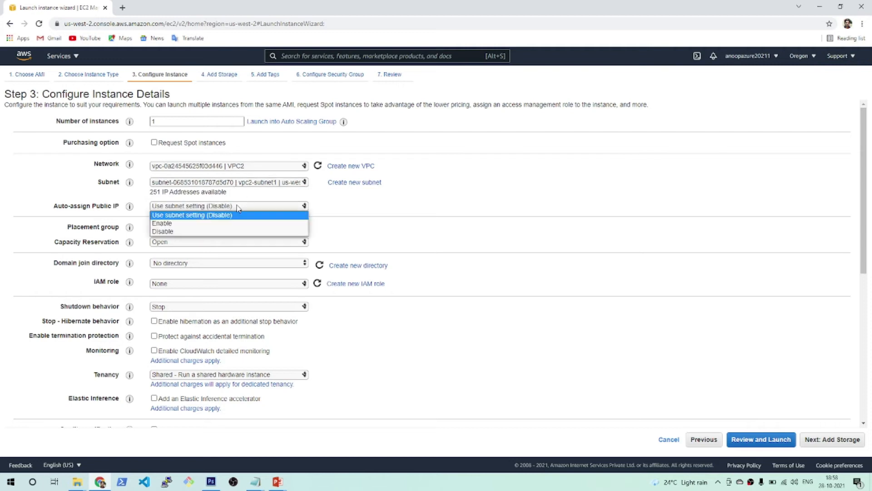
{"action": "left_click", "coordinate": [196, 232]}
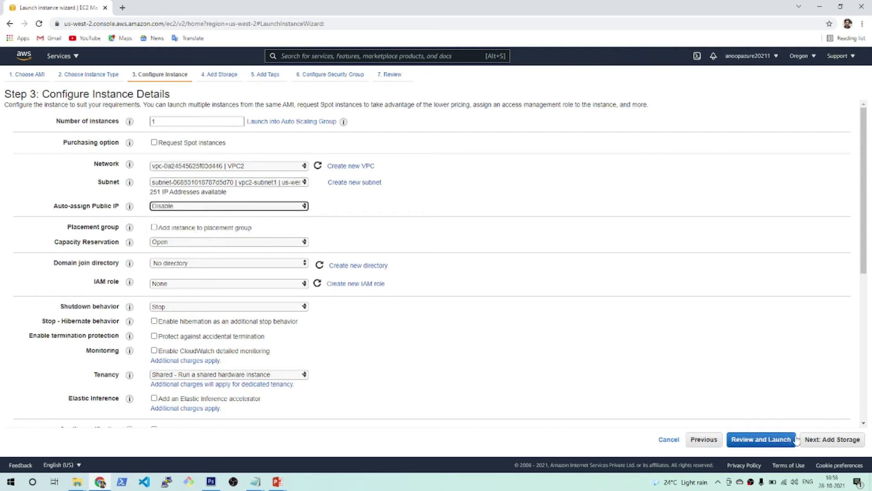
Leave the second instance's storage at the defaults without tags and assign it the existing security group VPC2-SG.
{"action": "left_click", "coordinate": [824, 442]}
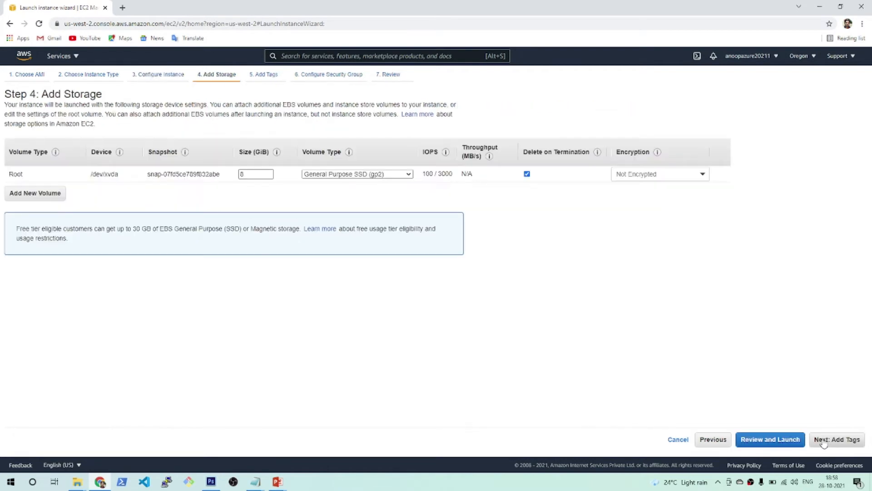
{"action": "left_click", "coordinate": [824, 442]}
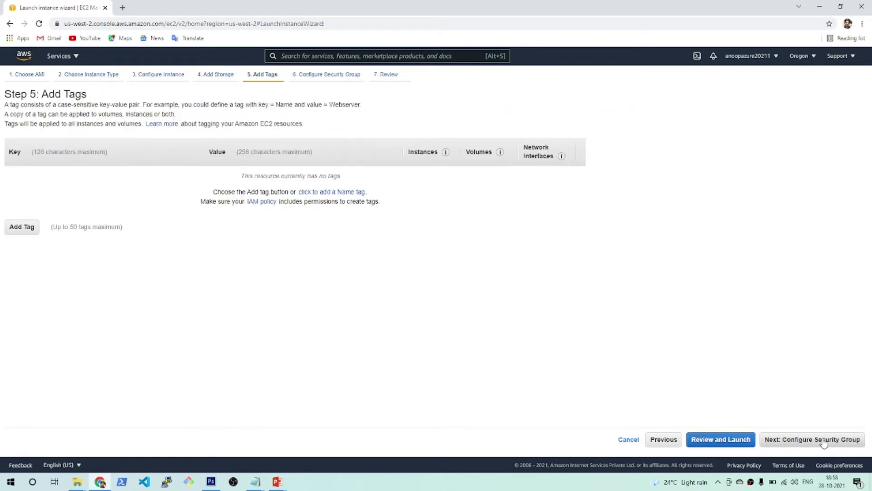
{"action": "left_click", "coordinate": [824, 441]}
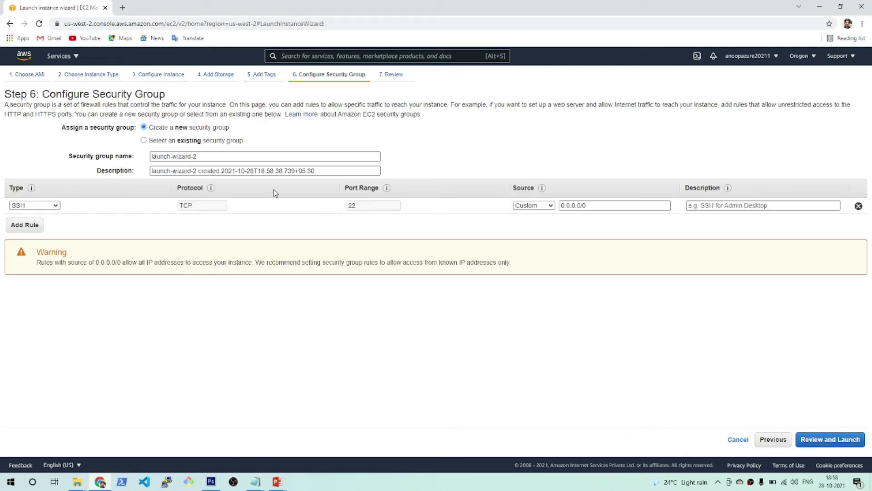
{"action": "left_click", "coordinate": [178, 141]}
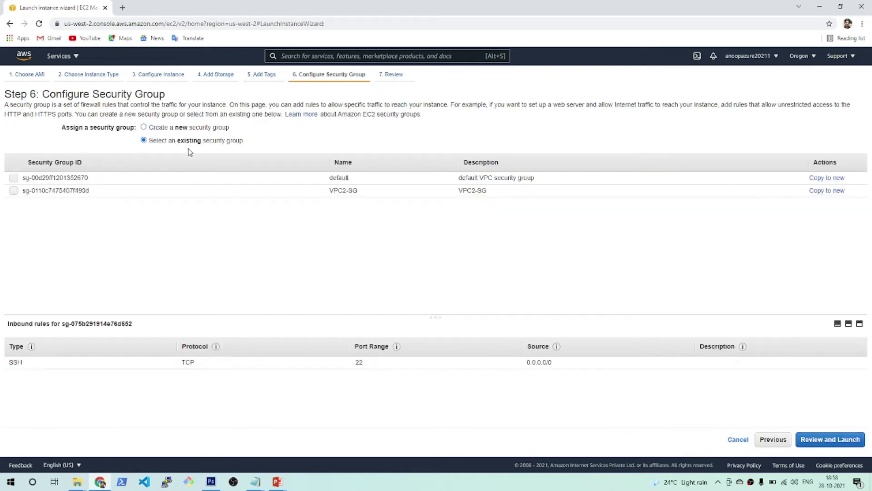
{"action": "left_click", "coordinate": [14, 191]}
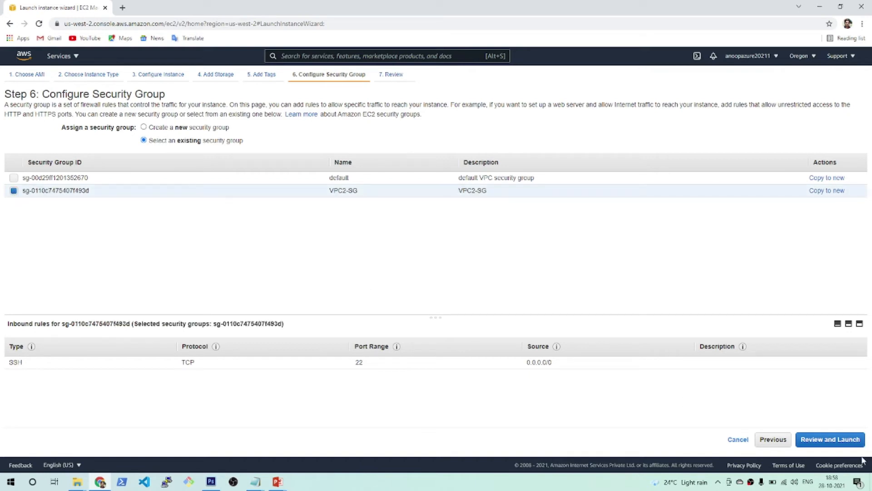
Launch the VPC2 instance with the existing key pair Oregon-keypair, acknowledging access to the private key, and open it in the instances list.
{"action": "left_click", "coordinate": [829, 439]}
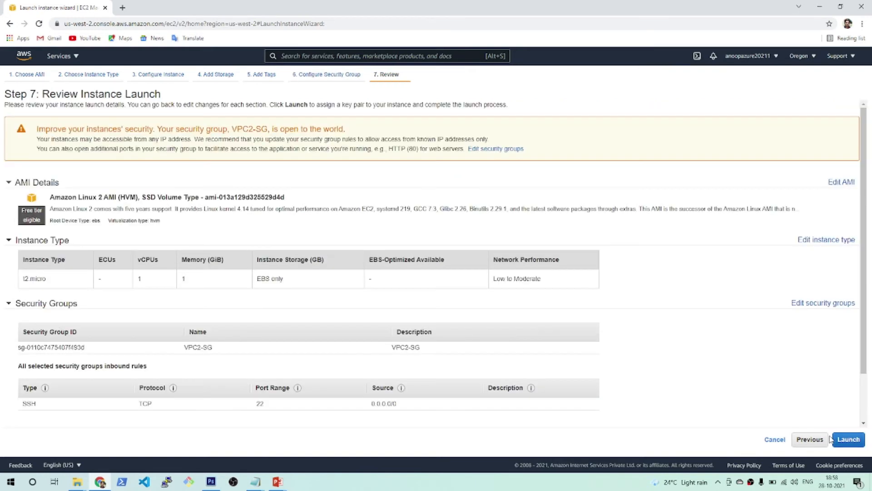
{"action": "left_click", "coordinate": [850, 439]}
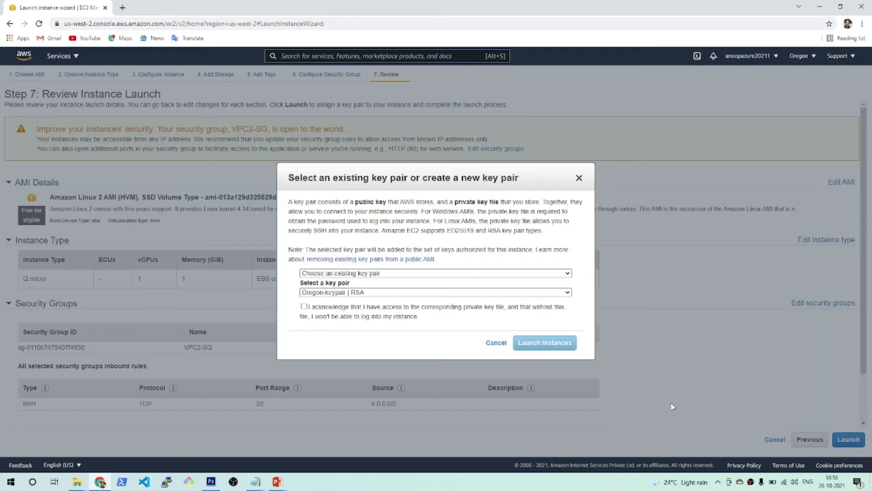
{"action": "left_click", "coordinate": [304, 307]}
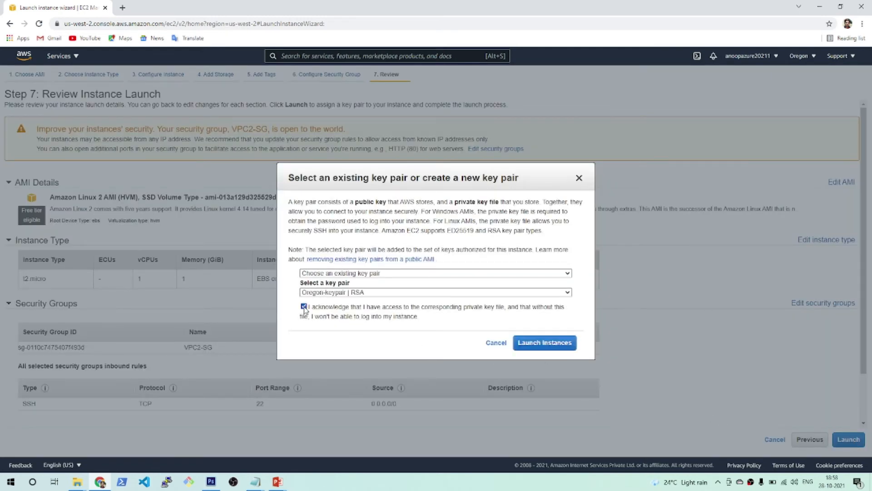
{"action": "left_click", "coordinate": [550, 344]}
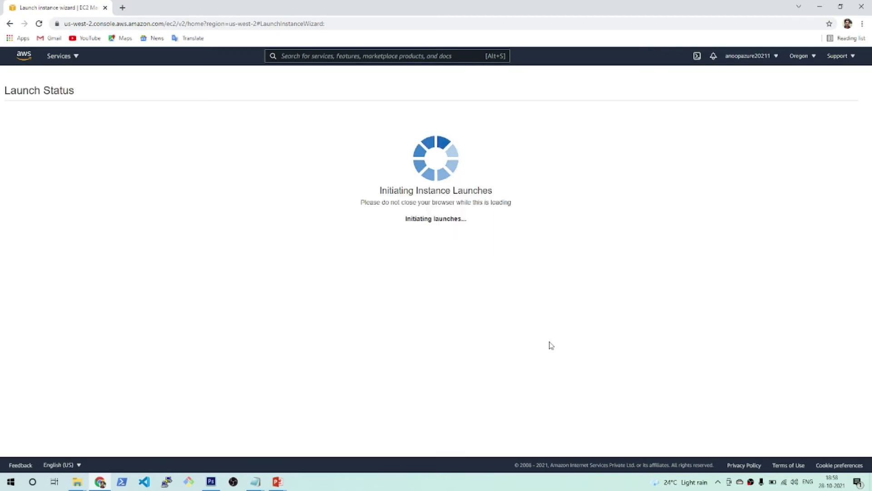
{"action": "left_click", "coordinate": [203, 141]}
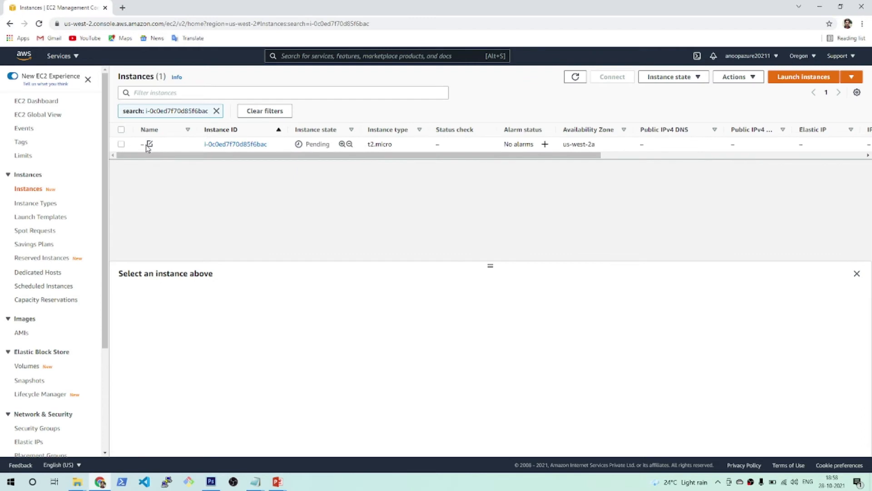
{"action": "left_click", "coordinate": [150, 144]}
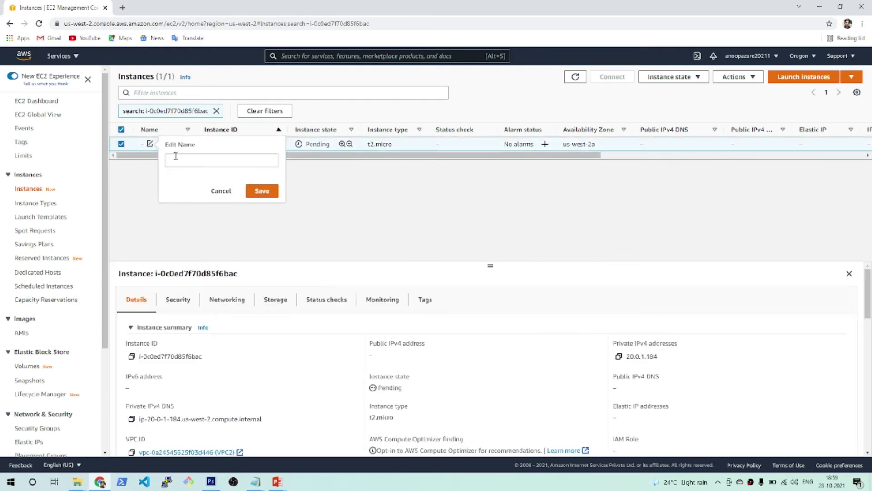
{"action": "left_click", "coordinate": [176, 159]}
{"action": "type", "text": "EC@"}
{"action": "key", "text": "BackSpace"}
{"action": "key", "text": "BackSpace"}
{"action": "key", "text": "BackSpace"}
{"action": "key", "text": "BackSpace"}
{"action": "type", "text": "V"}
{"action": "key", "text": "BackSpace"}
{"action": "key", "text": "BackSpace"}
{"action": "key", "text": "BackSpace"}
{"action": "key", "text": "BackSpace"}
{"action": "key", "text": "BackSpace"}
{"action": "key", "text": "BackSpace"}
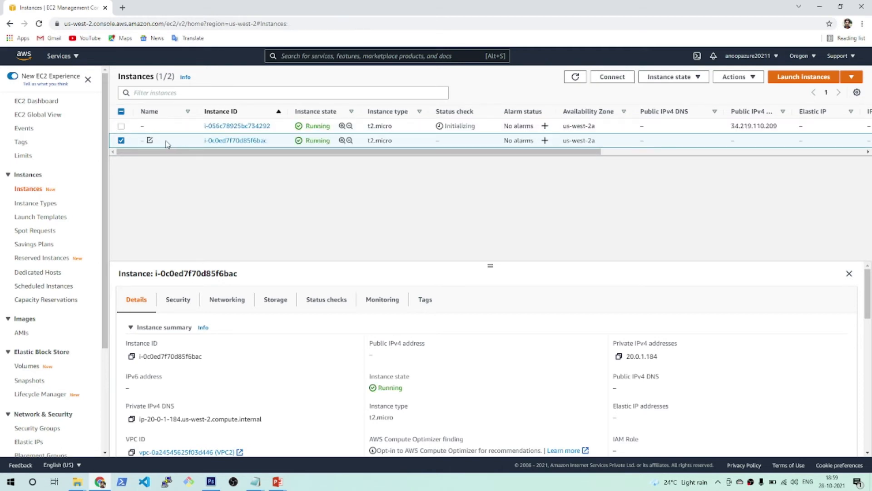
Name the instance in VPC2 EC2-vpc2 and save the name.
{"action": "left_click", "coordinate": [150, 141]}
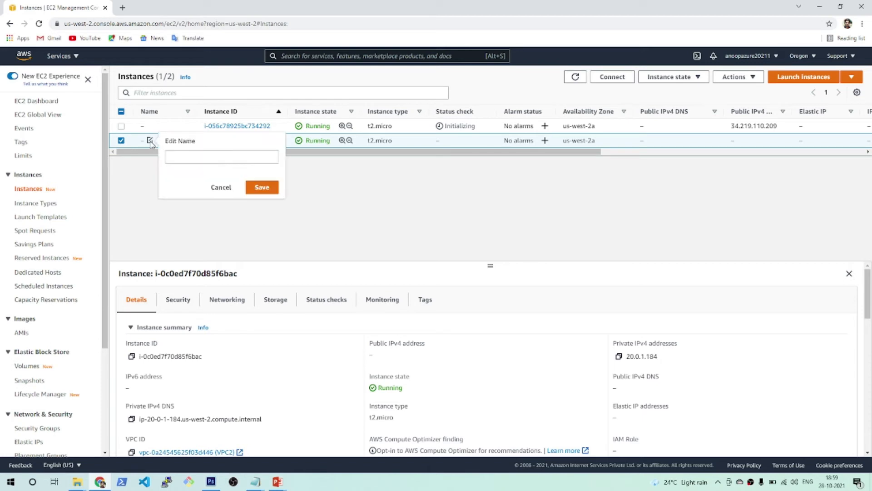
{"action": "left_click", "coordinate": [182, 156]}
{"action": "type", "text": "EC2-vpc2"}
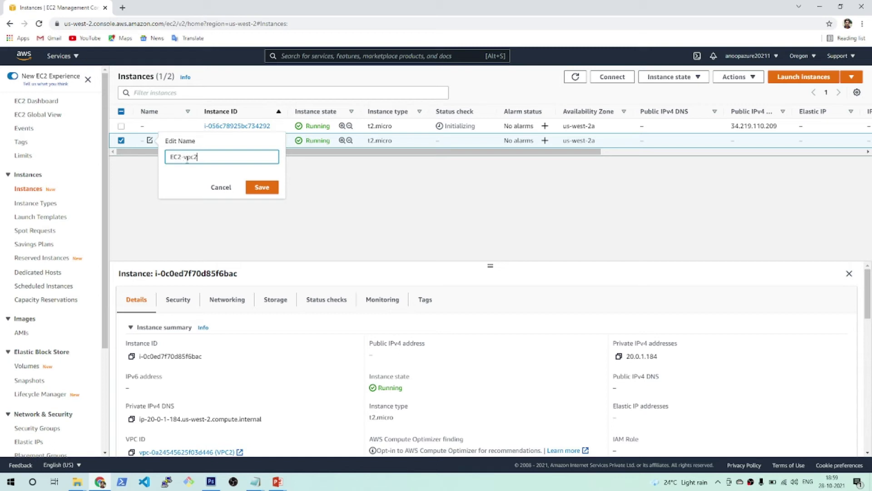
{"action": "left_click", "coordinate": [261, 193]}
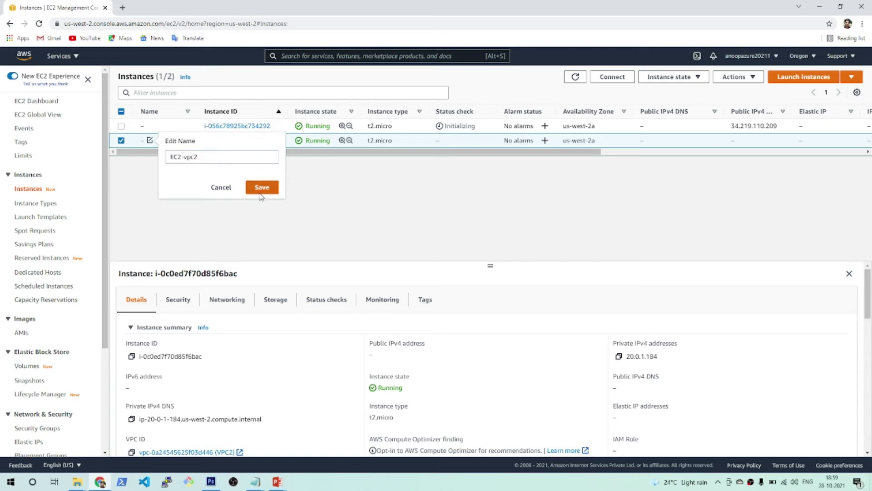
Name the instance in VPC1 Ec2-vpc1 and save the name.
{"action": "left_click", "coordinate": [150, 126]}
{"action": "left_click", "coordinate": [193, 142]}
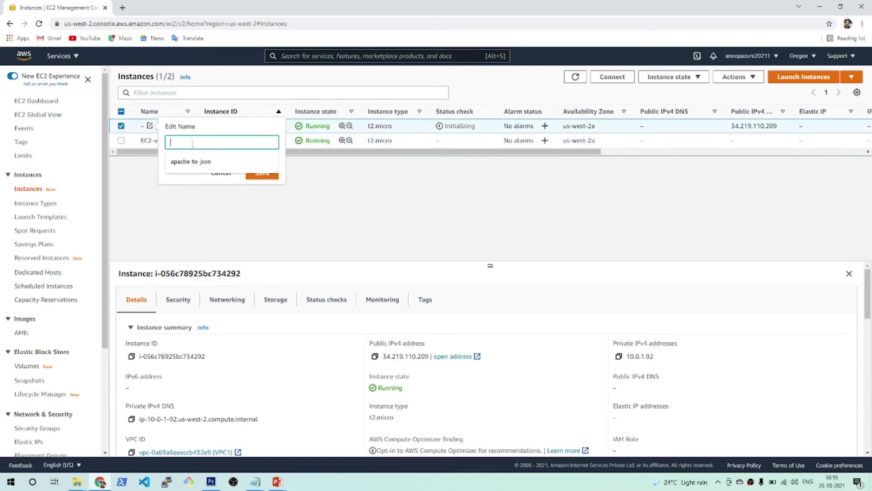
{"action": "type", "text": "Ec2-vpc1"}
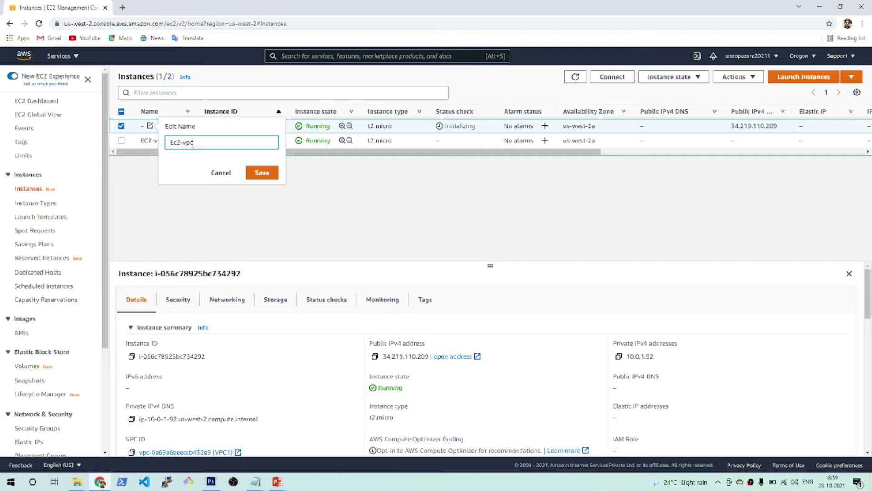
{"action": "left_click", "coordinate": [263, 174]}
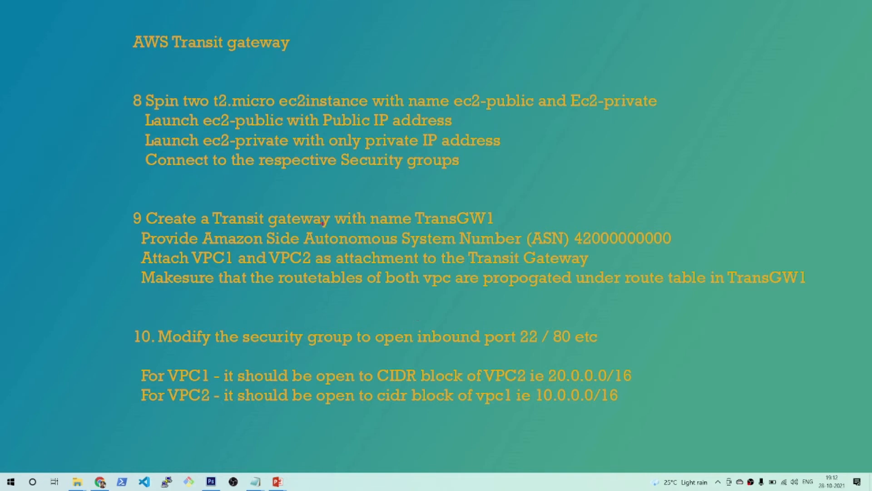
Underline the transit gateway name and ASN requirements on the PowerPoint slide and return to the AWS console.
{"action": "left_click_drag", "start_coordinate": [327, 228], "coordinate": [500, 225]}
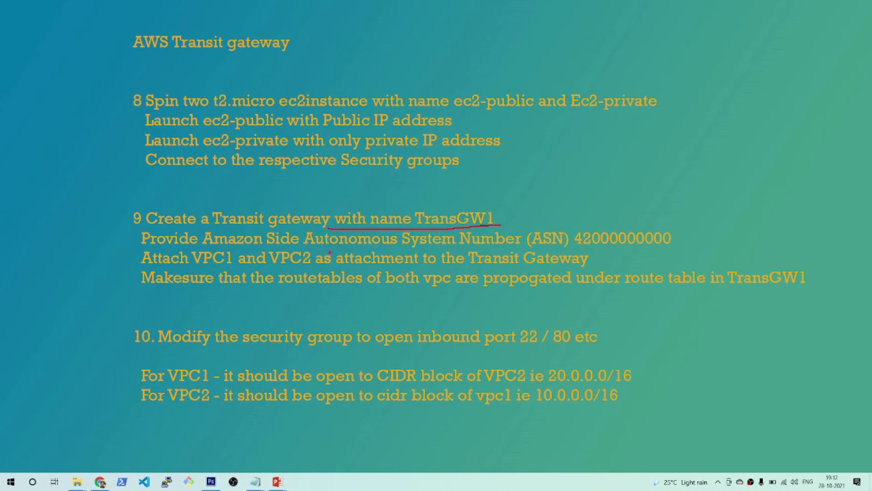
{"action": "left_click_drag", "start_coordinate": [317, 247], "coordinate": [579, 246]}
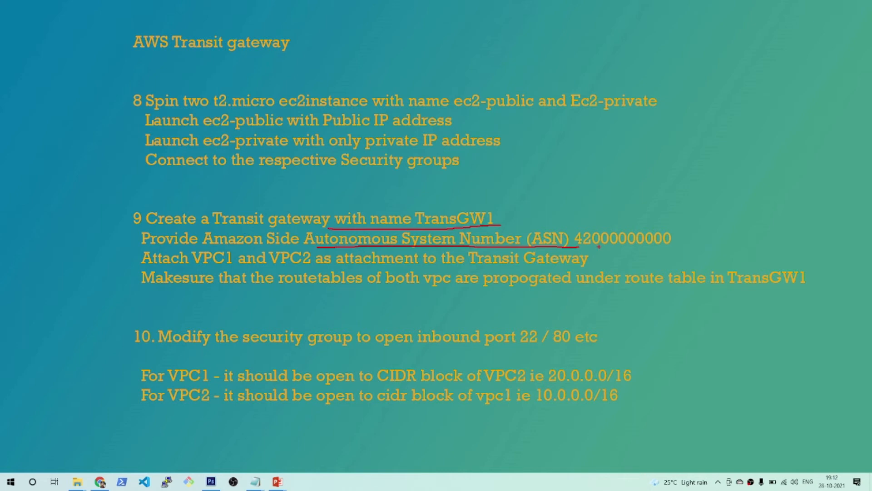
{"action": "left_click_drag", "start_coordinate": [599, 247], "coordinate": [655, 251]}
{"action": "key", "text": "Escape"}
{"action": "key", "text": "alt+Tab"}
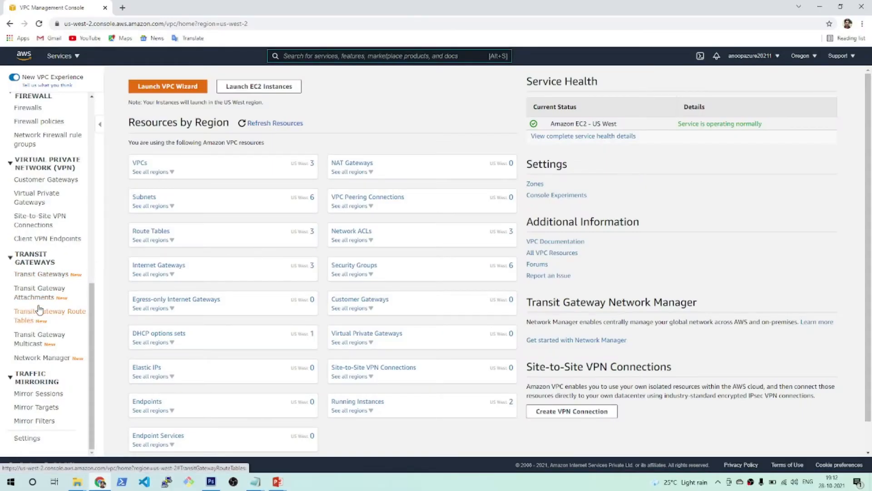
Start creating a transit gateway with transGW1 as both its name tag and its description.
{"action": "left_click", "coordinate": [42, 277]}
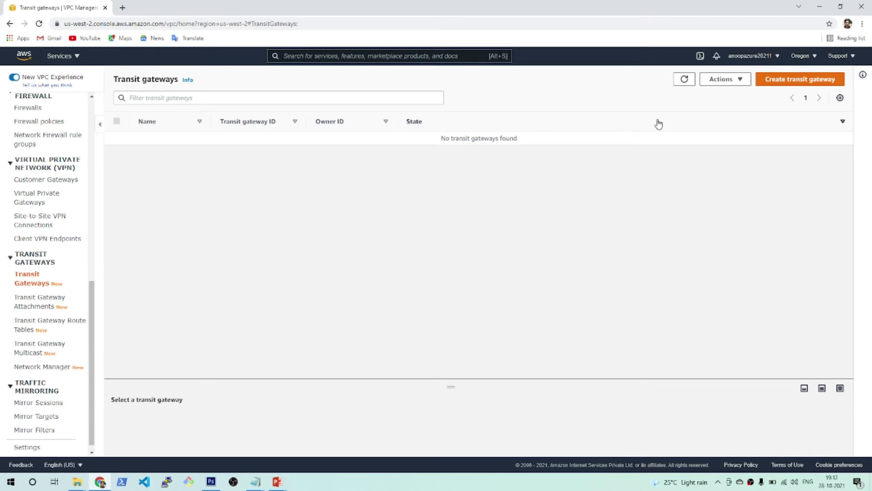
{"action": "left_click", "coordinate": [799, 80]}
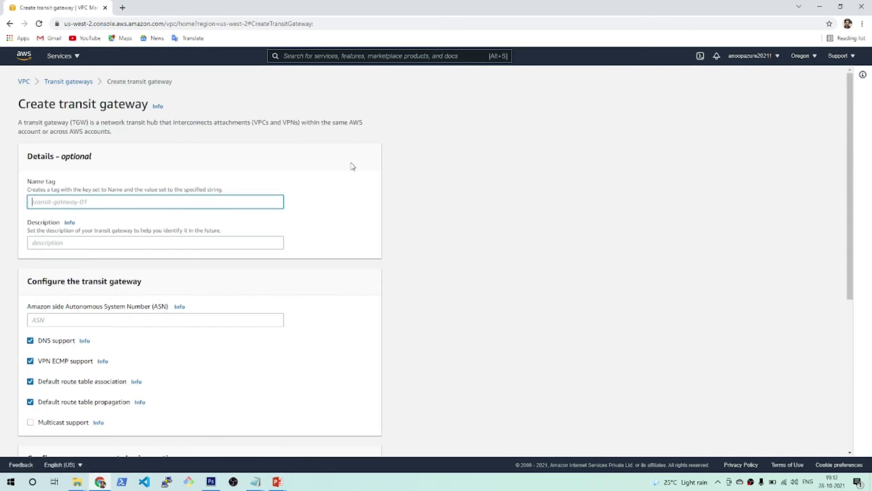
{"action": "left_click", "coordinate": [163, 202]}
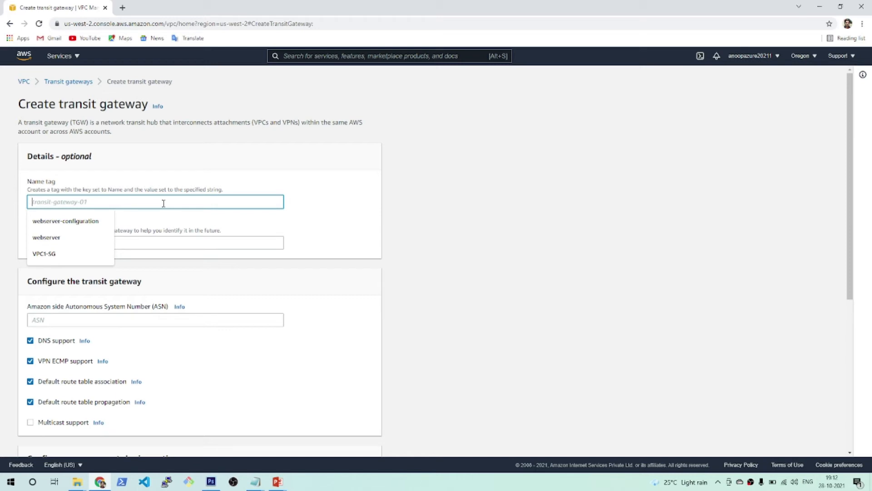
{"action": "type", "text": "trans"}
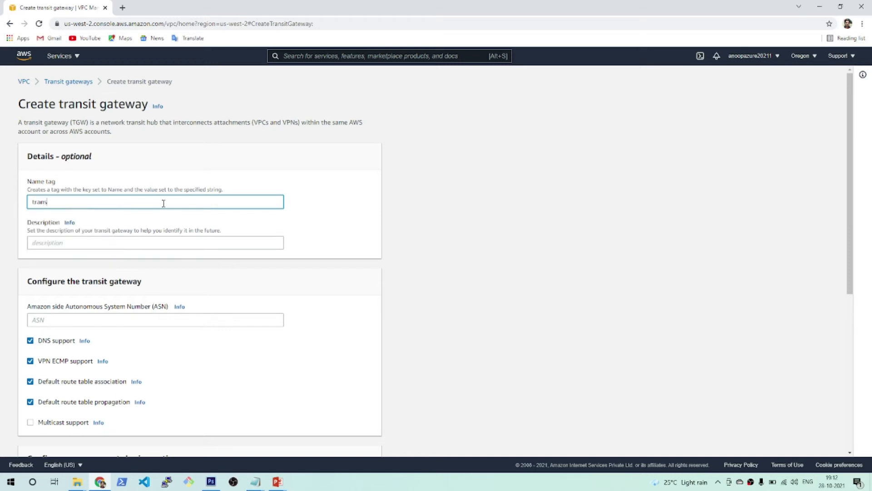
{"action": "type", "text": "GW1"}
{"action": "double_click", "coordinate": [164, 203]}
{"action": "key", "text": "ctrl+c"}
{"action": "left_click", "coordinate": [97, 244]}
{"action": "key", "text": "ctrl+v"}
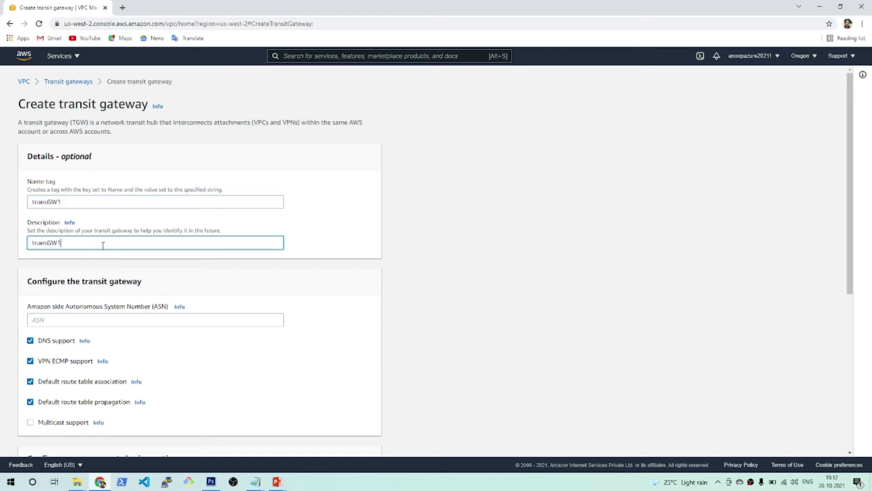
{"action": "scroll", "coordinate": [141, 301], "scroll_direction": "down", "scroll_amount": 1}
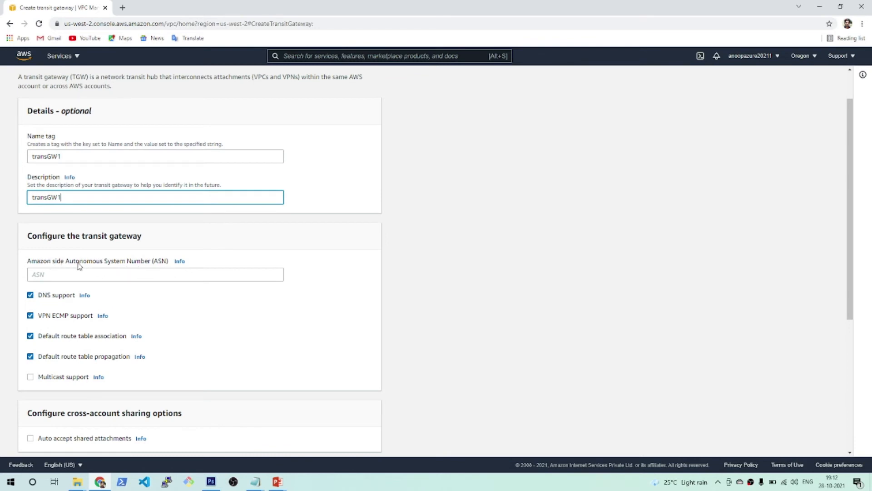
{"action": "left_click", "coordinate": [179, 268]}
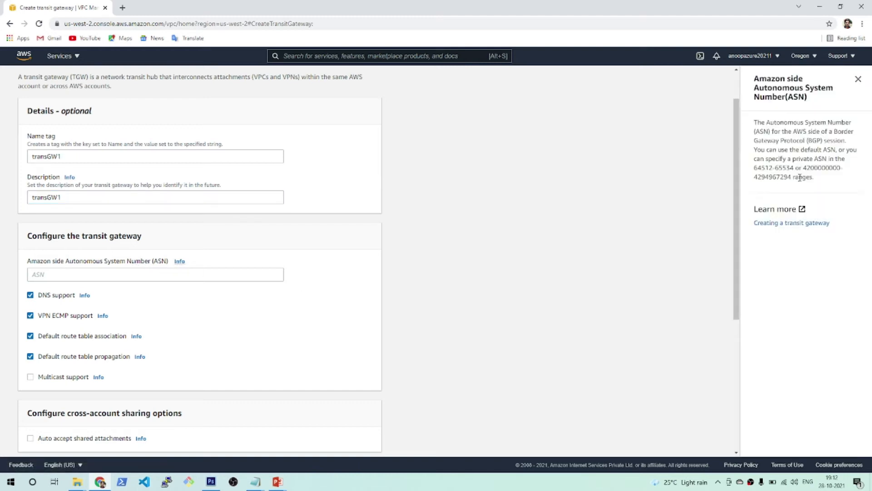
{"action": "double_click", "coordinate": [821, 168]}
{"action": "right_click", "coordinate": [818, 168]}
{"action": "left_click", "coordinate": [812, 177]}
{"action": "left_click", "coordinate": [172, 274]}
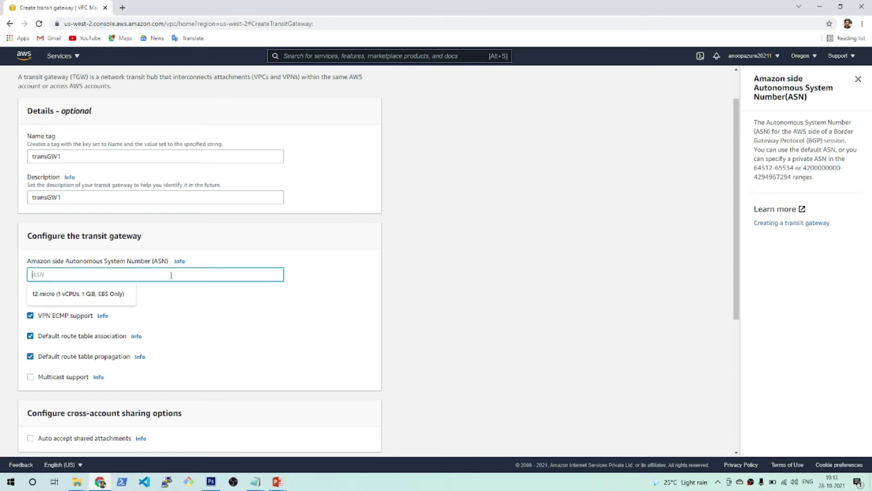
{"action": "key", "text": "ctrl+v"}
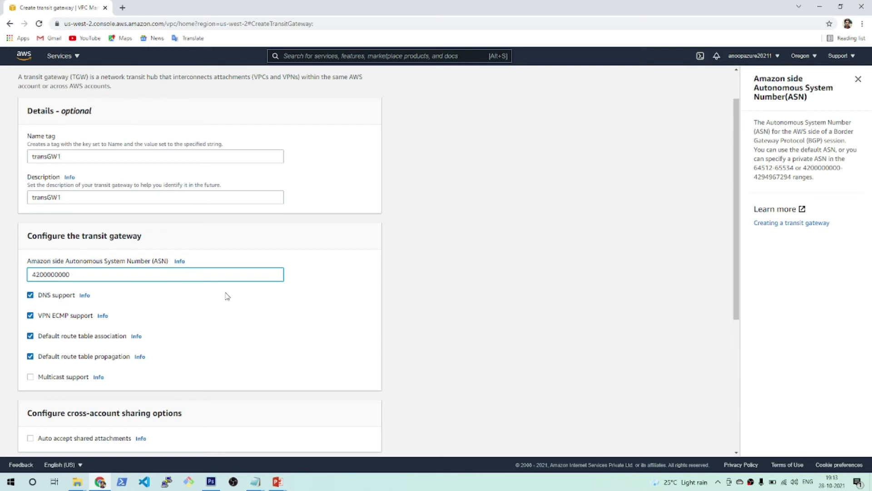
Review the remaining transit gateway options, leave them at their defaults with no CIDR block, and create the gateway.
{"action": "scroll", "coordinate": [227, 296], "scroll_direction": "down", "scroll_amount": 1}
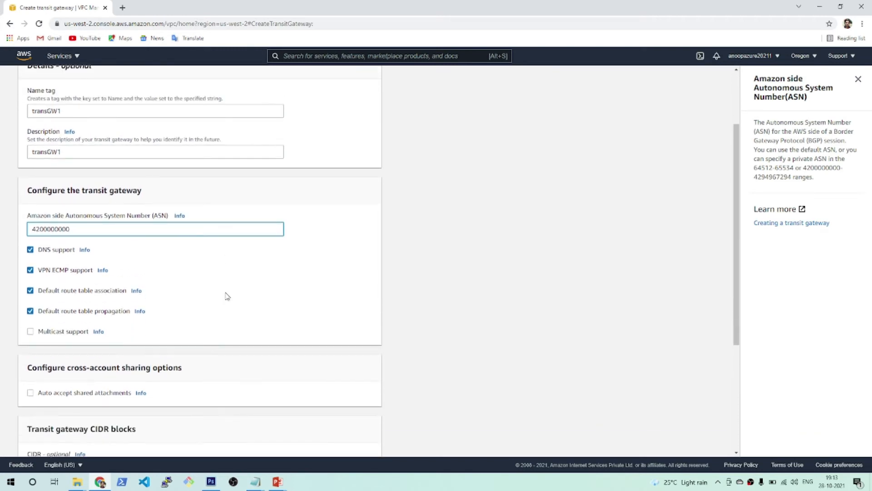
{"action": "scroll", "coordinate": [227, 296], "scroll_direction": "up", "scroll_amount": 1}
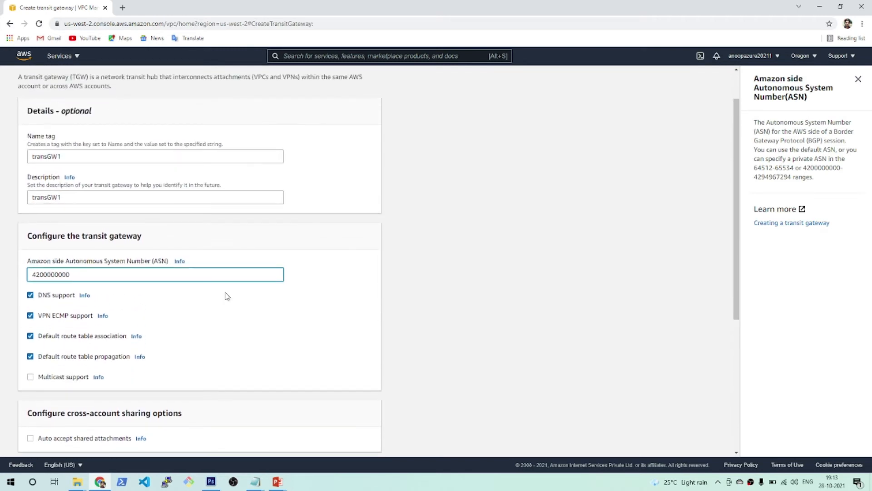
{"action": "scroll", "coordinate": [227, 296], "scroll_direction": "down", "scroll_amount": 3}
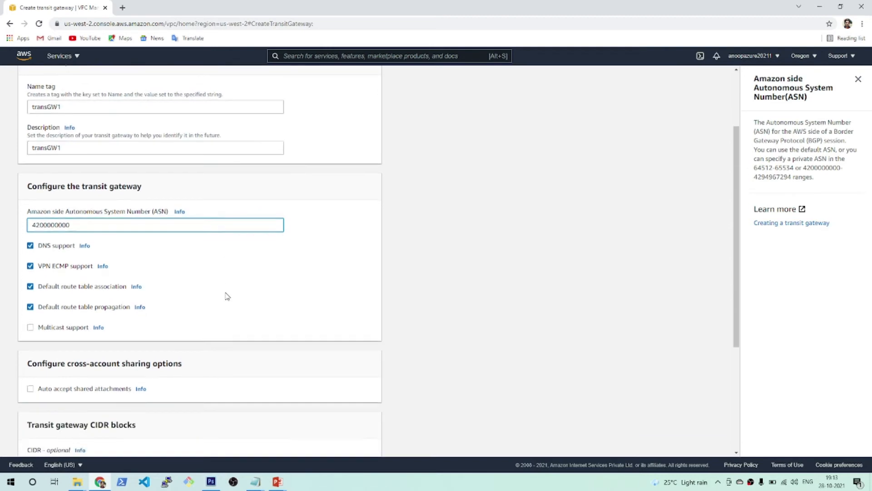
{"action": "scroll", "coordinate": [227, 296], "scroll_direction": "down", "scroll_amount": 2}
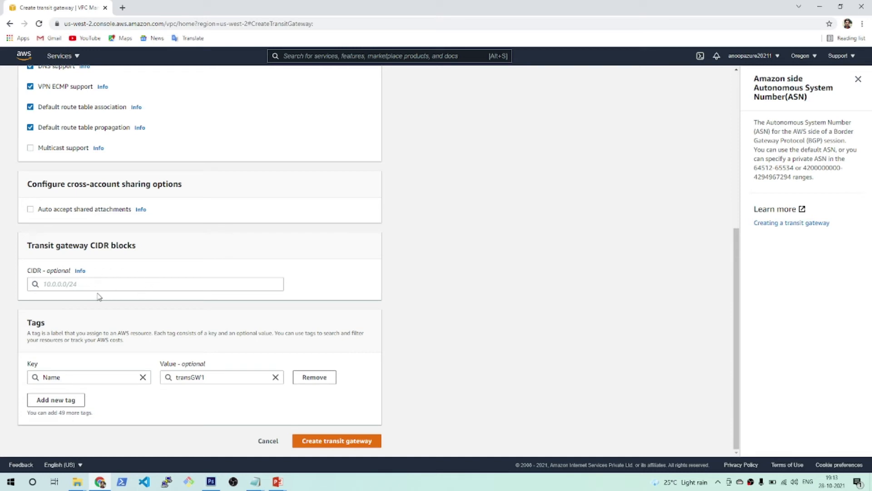
{"action": "left_click", "coordinate": [328, 441]}
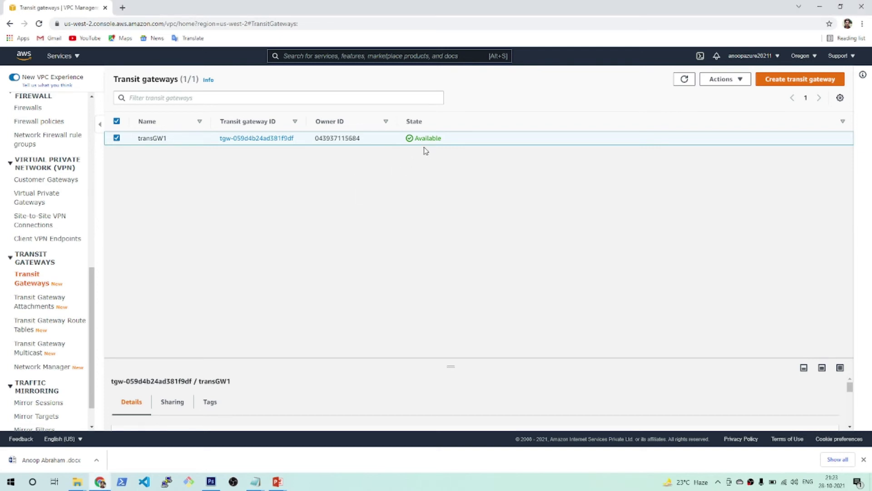
Underline the VPC attachment and route table propagation instructions on the PowerPoint slide and return to the AWS console.
{"action": "left_click", "coordinate": [275, 483]}
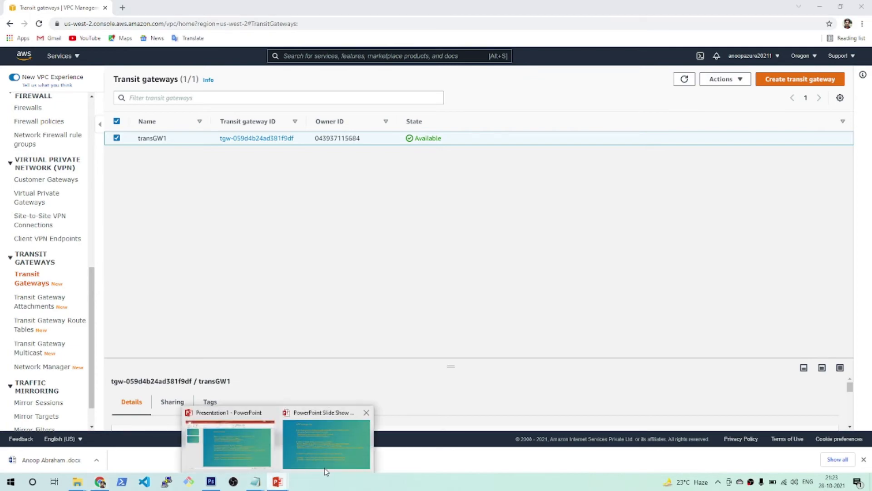
{"action": "left_click", "coordinate": [328, 457]}
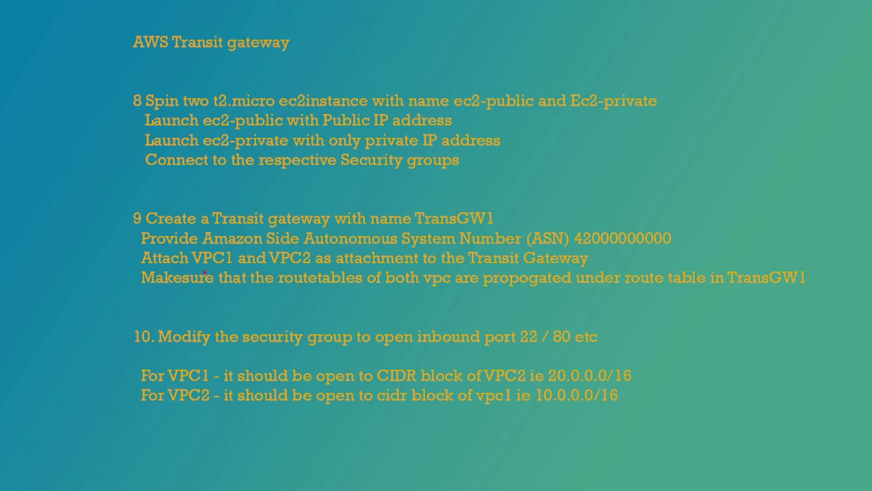
{"action": "left_click_drag", "start_coordinate": [171, 268], "coordinate": [562, 262]}
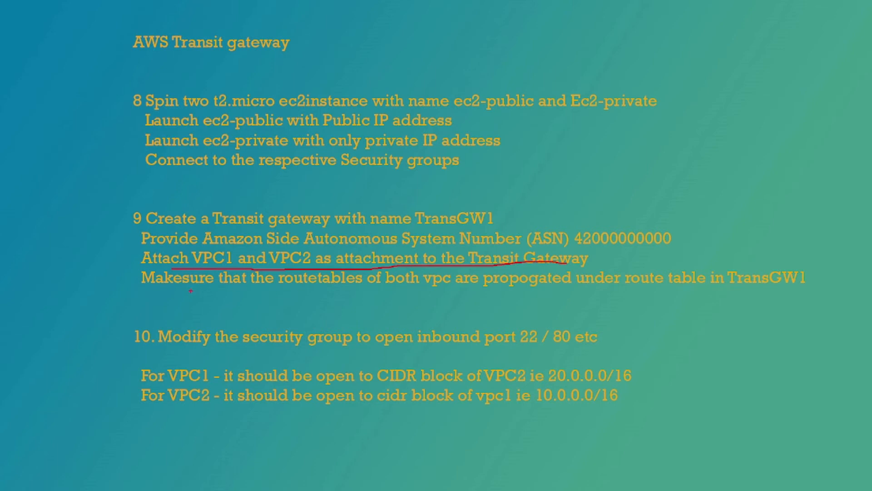
{"action": "left_click_drag", "start_coordinate": [190, 291], "coordinate": [650, 285]}
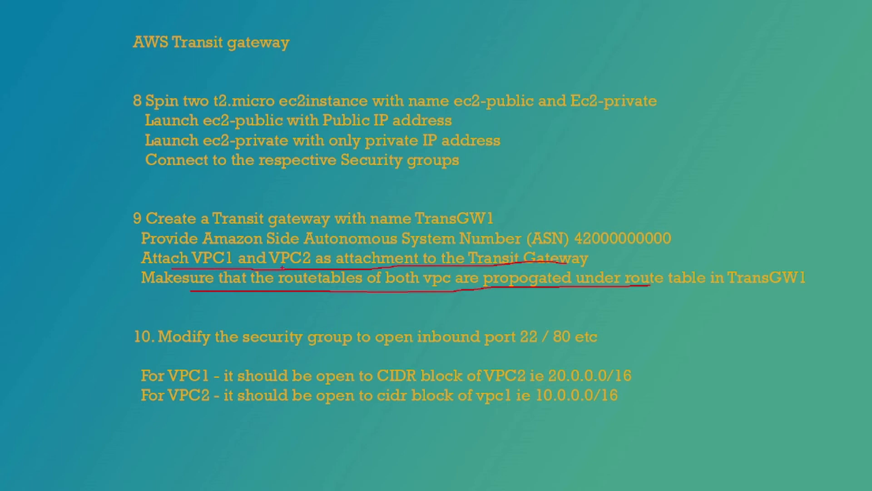
{"action": "key", "text": "Escape"}
{"action": "key", "text": "alt+Tab"}
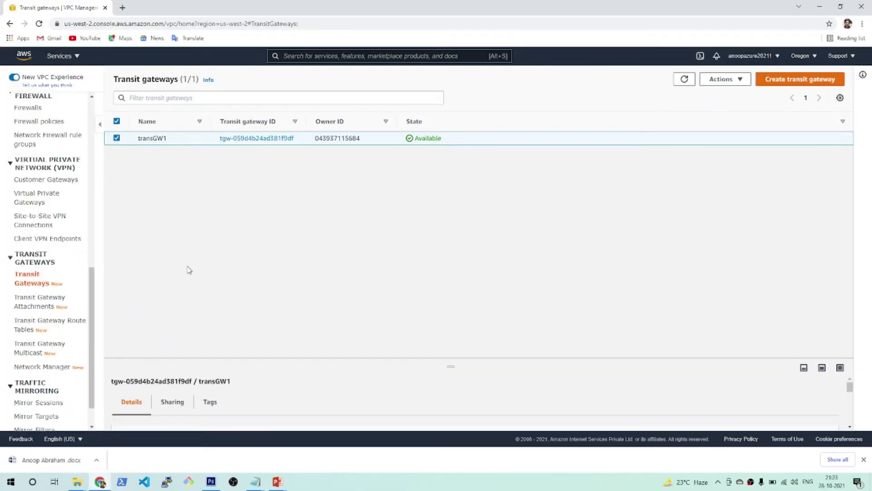
Start a transit gateway attachment with the name tag TGA-VPC1 and assign it to the transit gateway transGW1.
{"action": "left_click", "coordinate": [35, 307]}
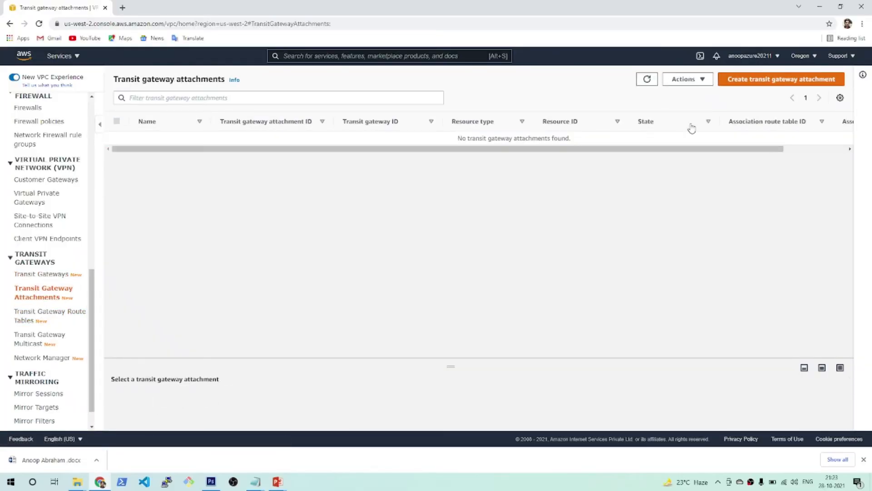
{"action": "left_click", "coordinate": [759, 82]}
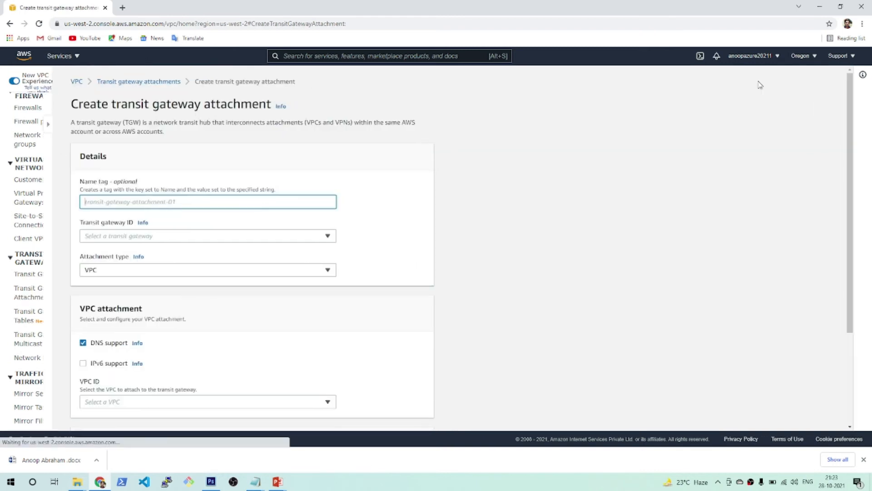
{"action": "type", "text": "T"}
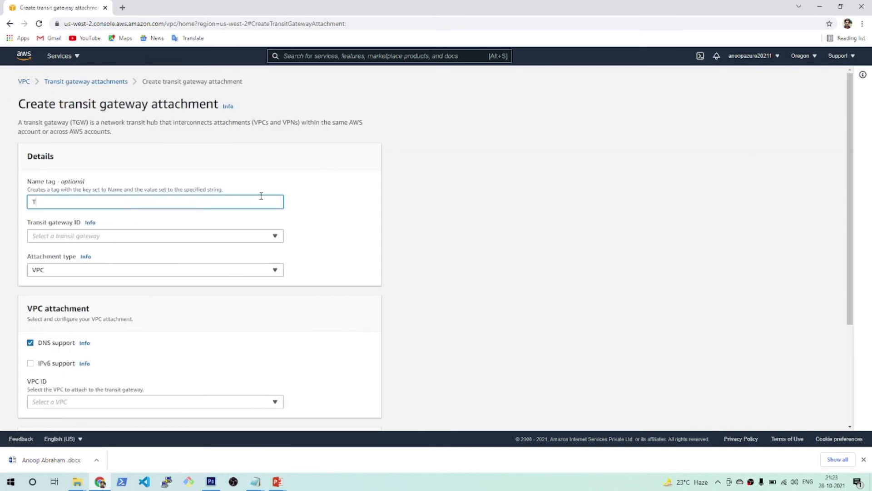
{"action": "type", "text": "GA-VPC1"}
{"action": "left_click", "coordinate": [226, 235]}
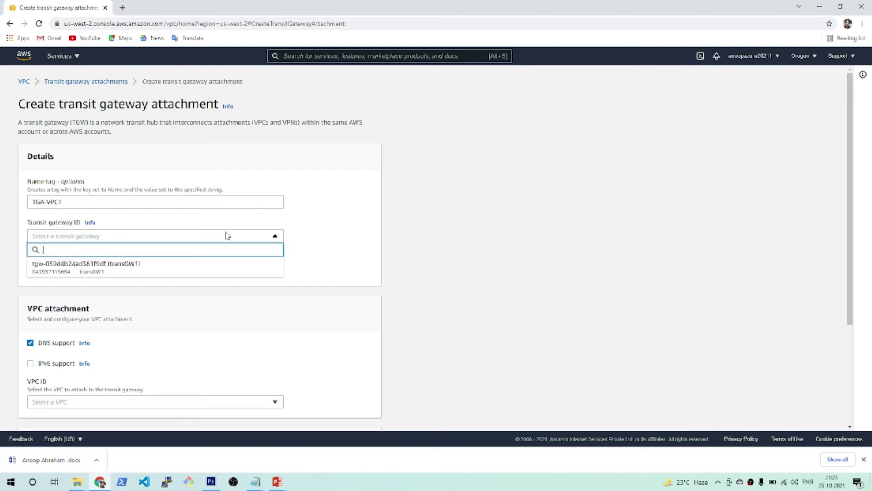
{"action": "left_click", "coordinate": [205, 270]}
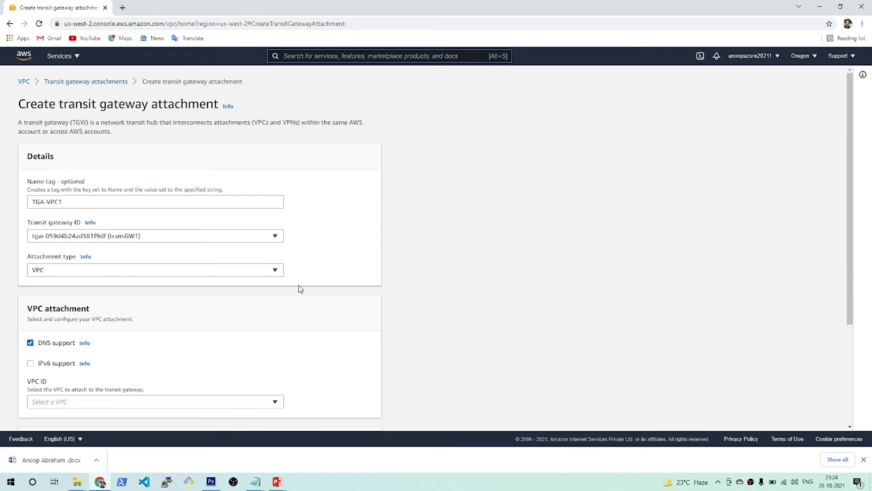
Select VPC1 for the attachment, keep its subnet vpc1-subnet1 in us-west-2a, and create the attachment.
{"action": "scroll", "coordinate": [350, 271], "scroll_direction": "down", "scroll_amount": 2}
{"action": "left_click", "coordinate": [245, 314]}
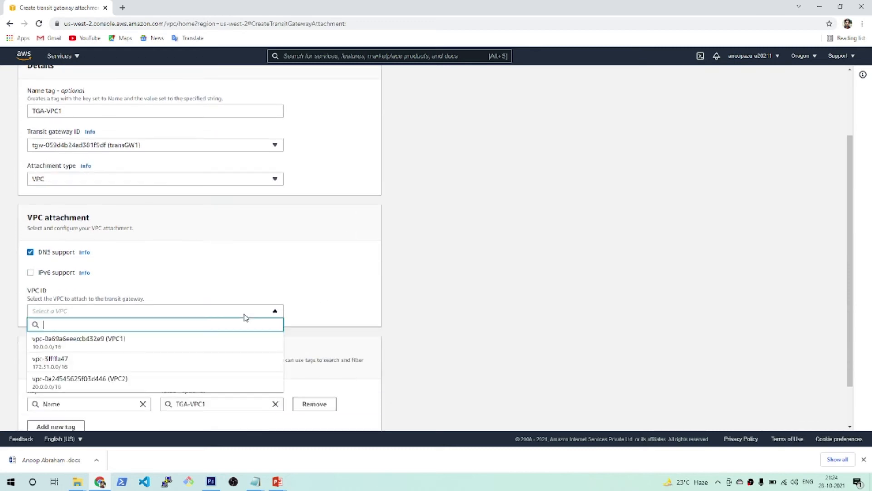
{"action": "left_click", "coordinate": [223, 348]}
{"action": "scroll", "coordinate": [210, 237], "scroll_direction": "up", "scroll_amount": 2}
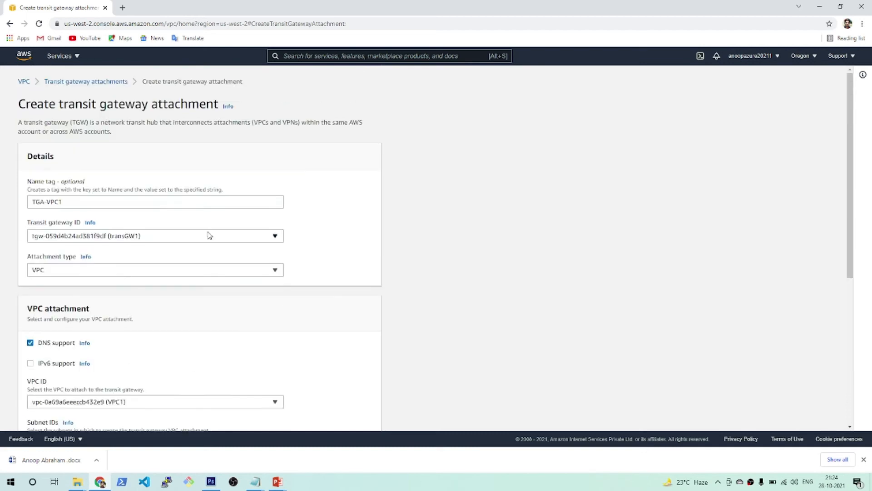
{"action": "double_click", "coordinate": [190, 200]}
{"action": "triple_click", "coordinate": [191, 199]}
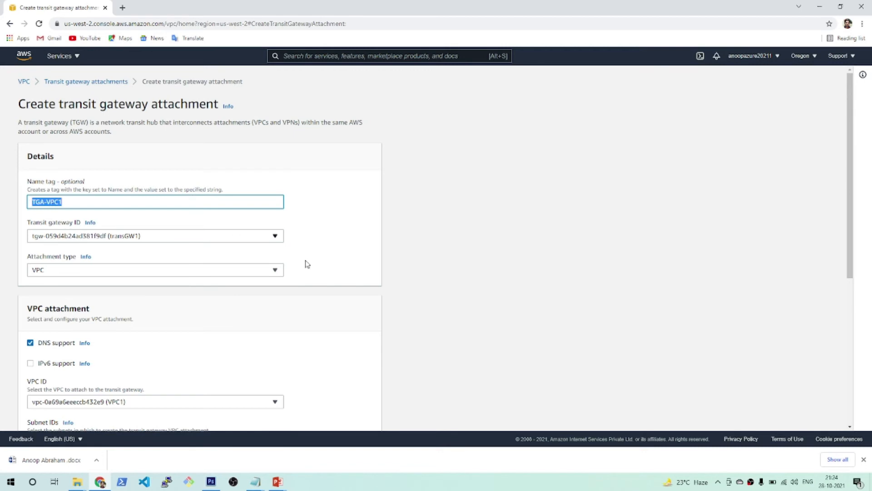
{"action": "scroll", "coordinate": [340, 262], "scroll_direction": "down", "scroll_amount": 6}
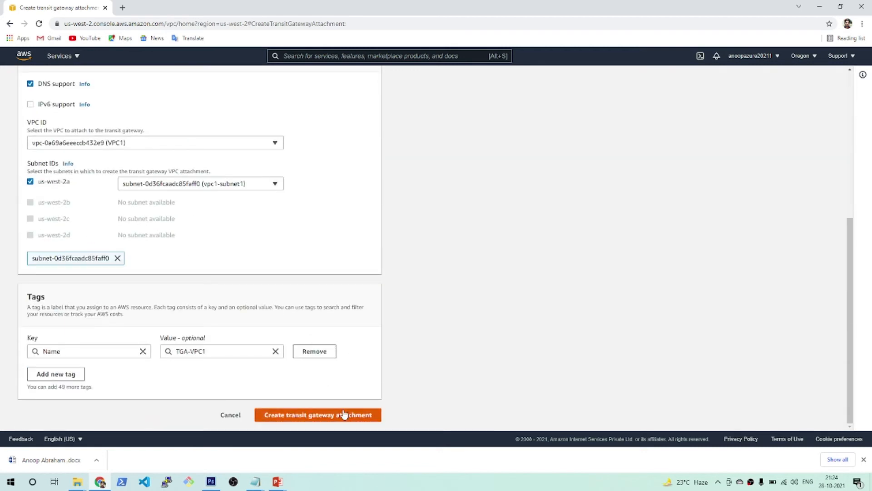
{"action": "left_click", "coordinate": [312, 415]}
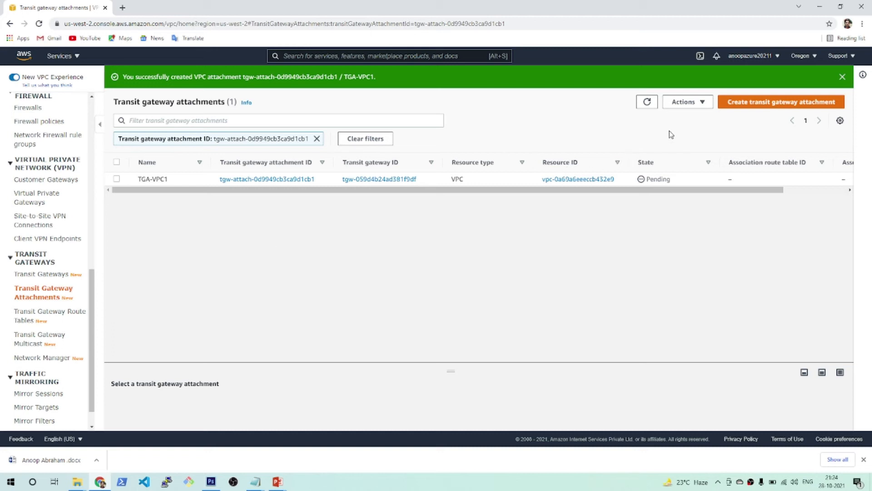
Start another transit gateway attachment with the name tag TGA-VPC2 and assign it to the transit gateway transGW1.
{"action": "left_click", "coordinate": [770, 108]}
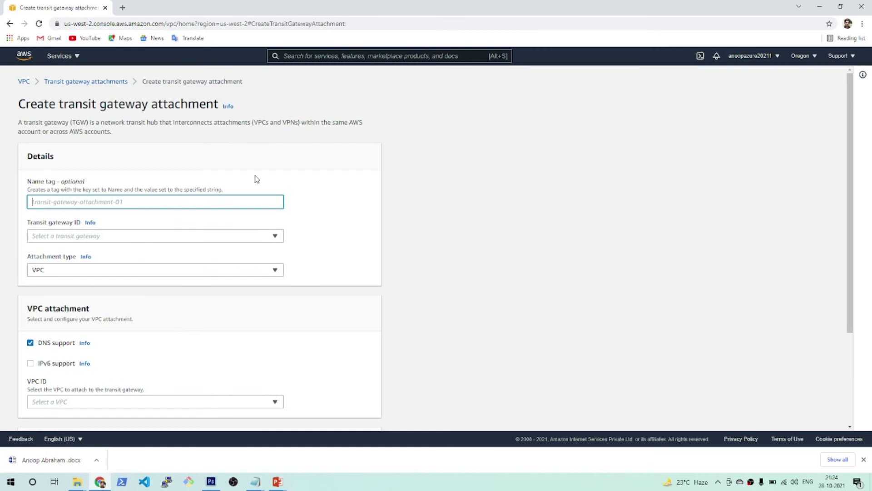
{"action": "type", "text": "TGA-VPC1"}
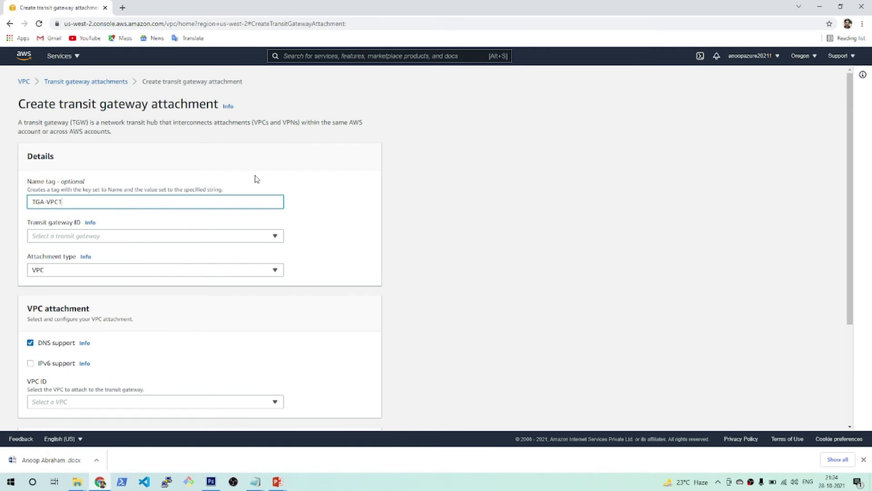
{"action": "left_click", "coordinate": [202, 236]}
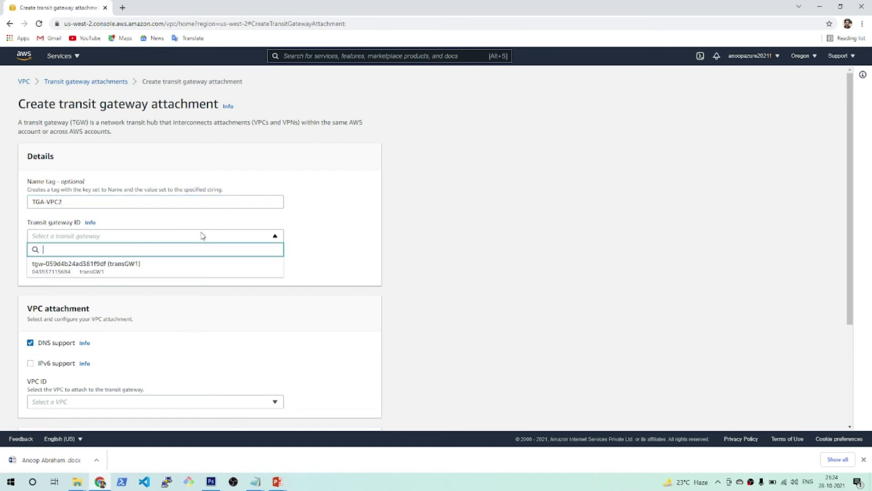
{"action": "left_click", "coordinate": [181, 267]}
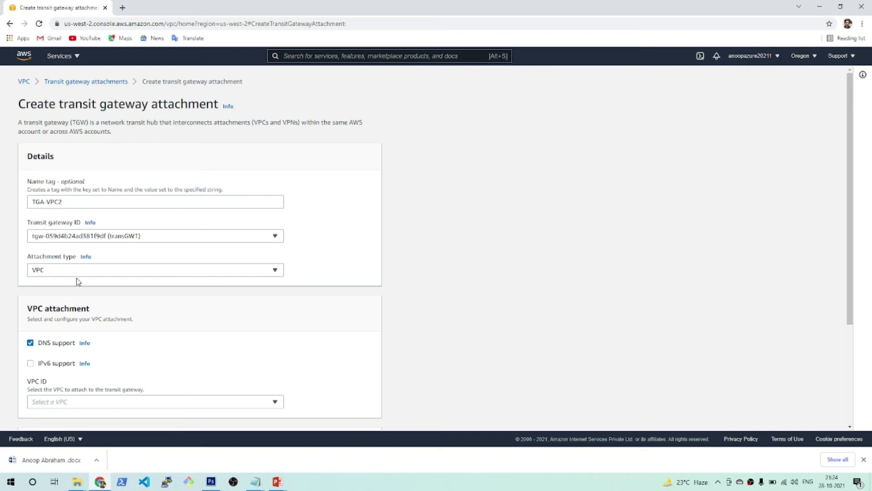
Select VPC2 for the attachment, keep its subnet vpc2-subnet1 in us-west-2a, and create the attachment.
{"action": "scroll", "coordinate": [297, 297], "scroll_direction": "down", "scroll_amount": 2}
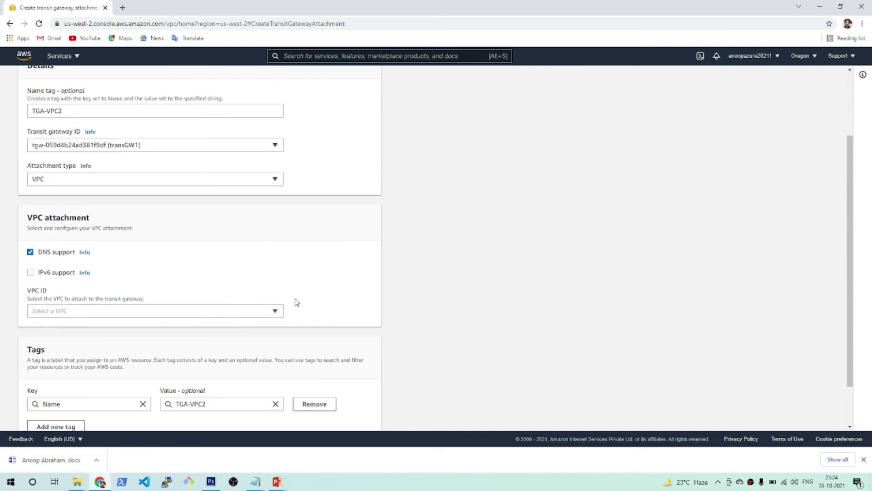
{"action": "left_click", "coordinate": [264, 316]}
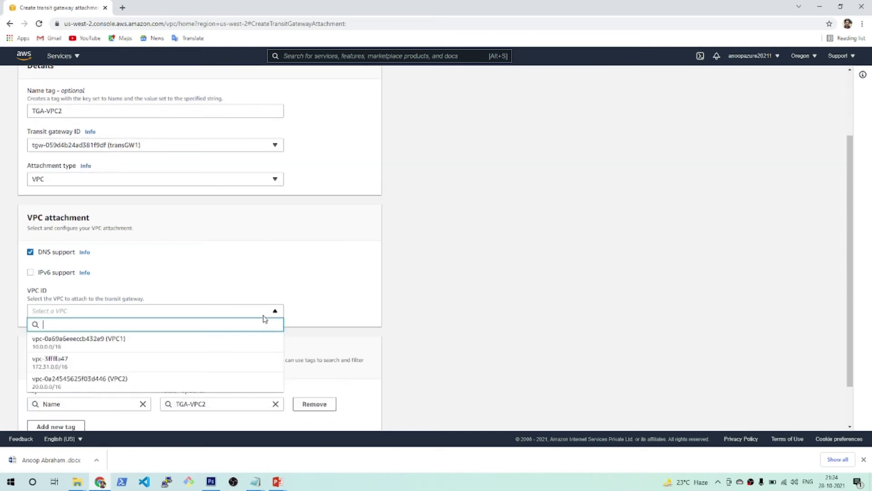
{"action": "left_click", "coordinate": [224, 386]}
{"action": "scroll", "coordinate": [331, 312], "scroll_direction": "down", "scroll_amount": 3}
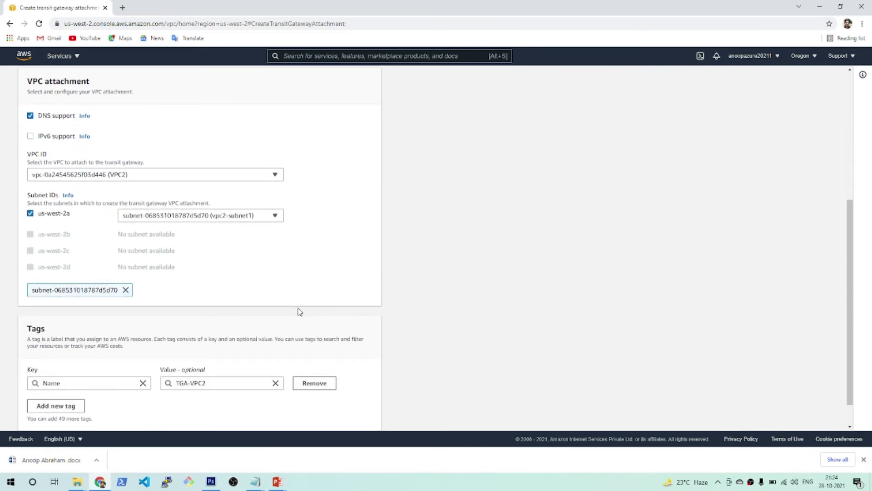
{"action": "scroll", "coordinate": [290, 279], "scroll_direction": "down", "scroll_amount": 1}
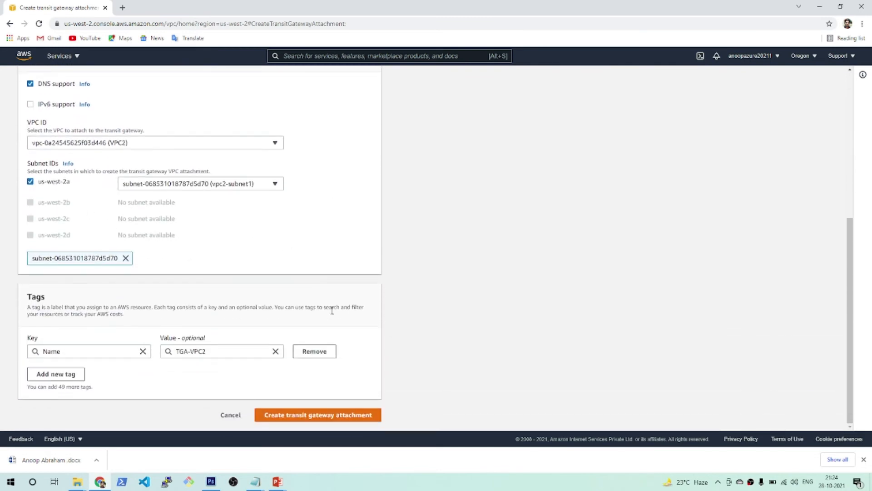
{"action": "left_click", "coordinate": [317, 415]}
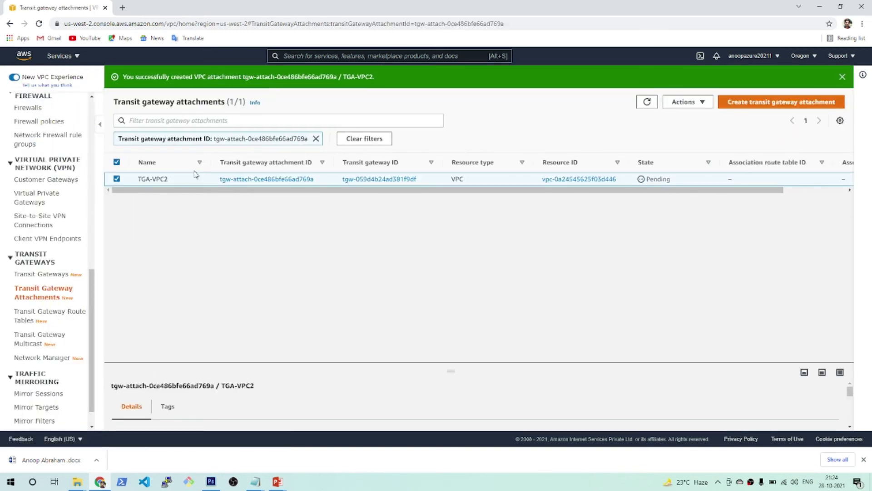
Clear the attachment ID filter, refresh the attachment list, and check the state and association of both VPC attachments.
{"action": "left_click", "coordinate": [316, 139]}
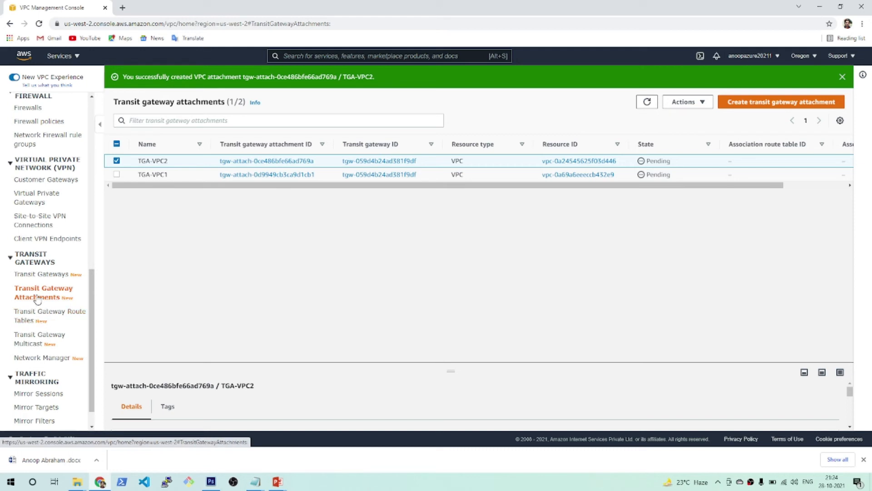
{"action": "left_click", "coordinate": [646, 106]}
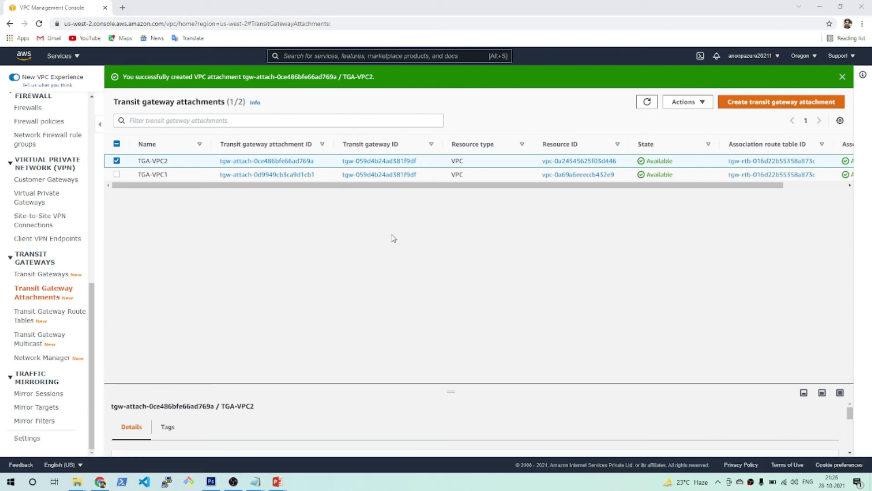
{"action": "scroll", "coordinate": [258, 190], "scroll_direction": "right", "scroll_amount": 2}
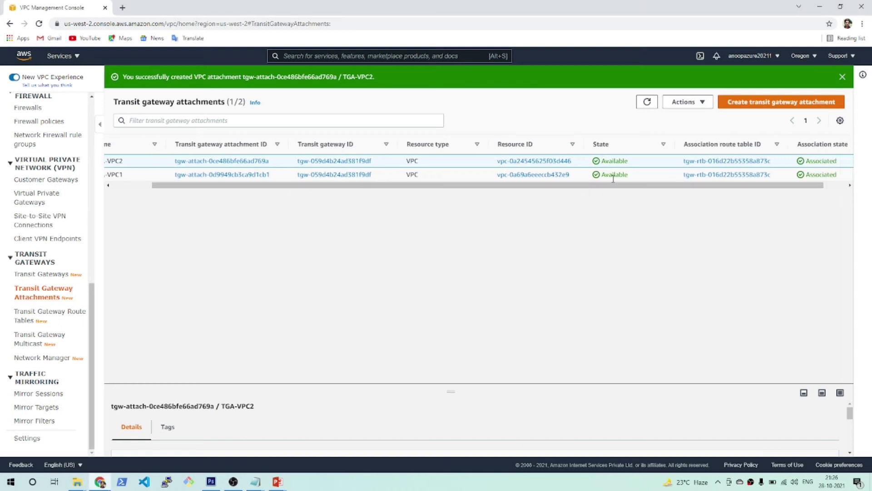
{"action": "left_click_drag", "start_coordinate": [610, 187], "coordinate": [553, 193]}
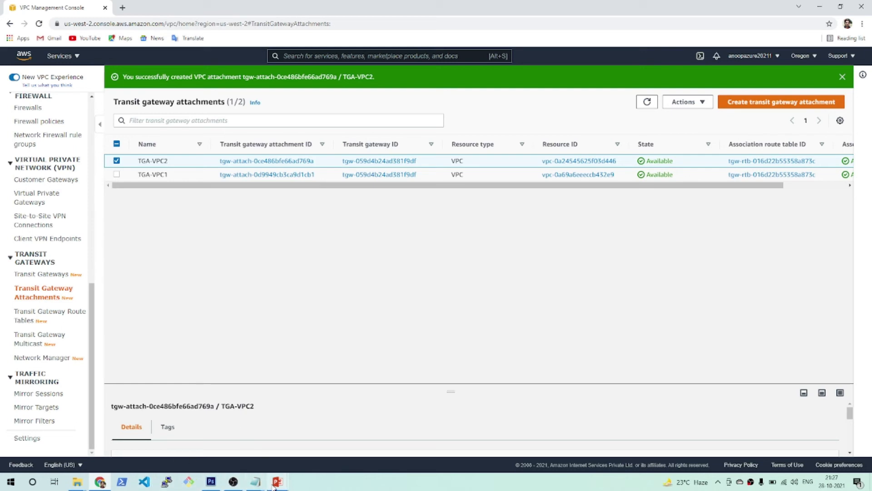
Switch to the PowerPoint slide, underline the route table propagation instruction, and return to the AWS console.
{"action": "mouse_move", "coordinate": [279, 482]}
{"action": "left_click", "coordinate": [322, 449]}
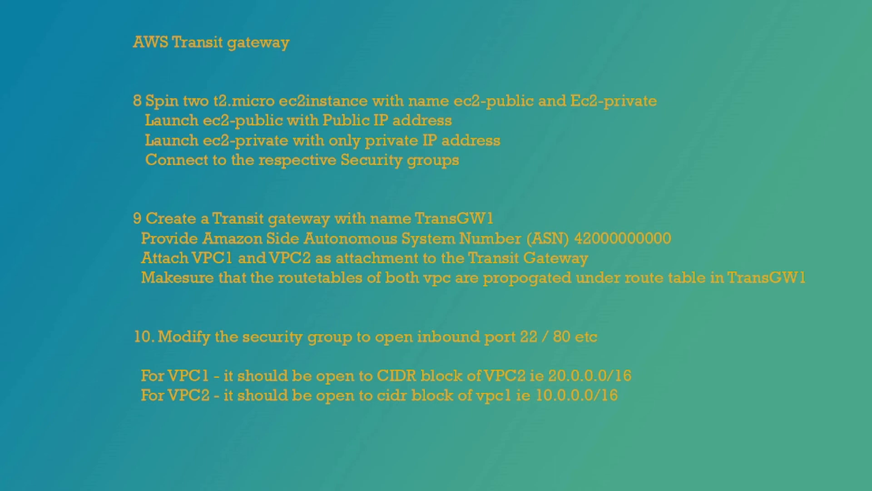
{"action": "left_click_drag", "start_coordinate": [525, 289], "coordinate": [780, 289]}
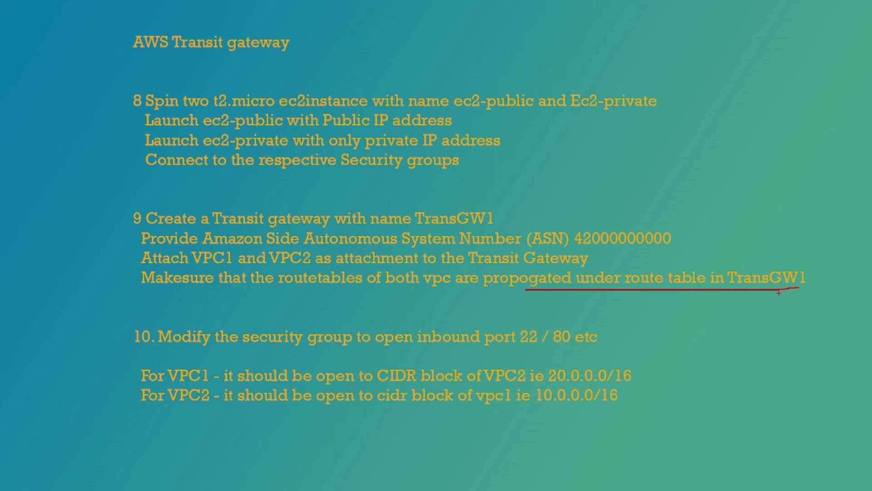
{"action": "key", "text": "alt+Tab"}
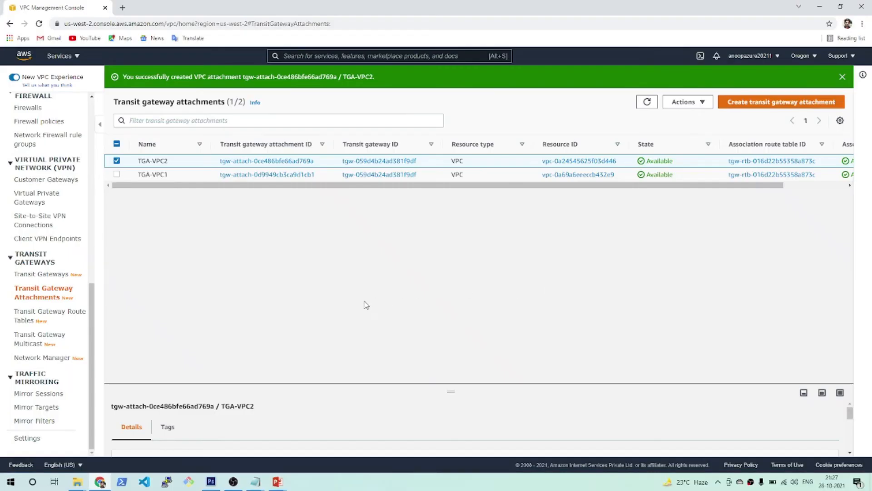
Open the transit gateway route tables and examine the associations and propagated routes of the default route table.
{"action": "left_click", "coordinate": [36, 320]}
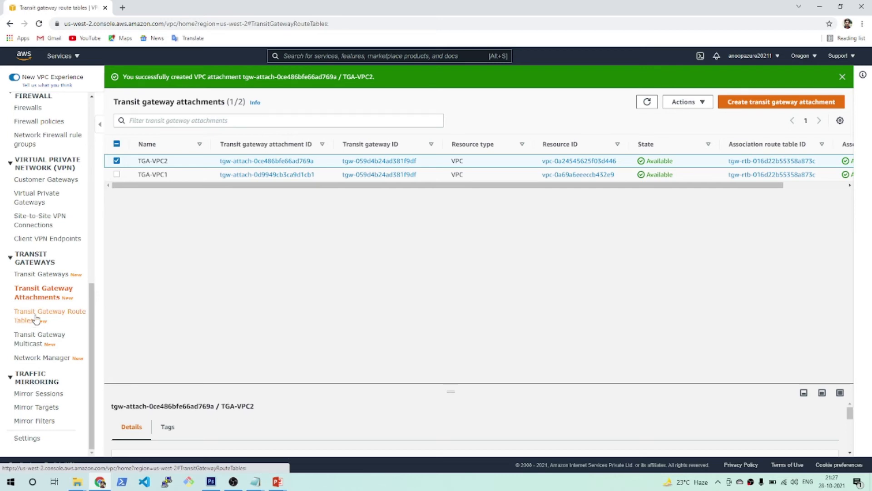
{"action": "left_click", "coordinate": [268, 138]}
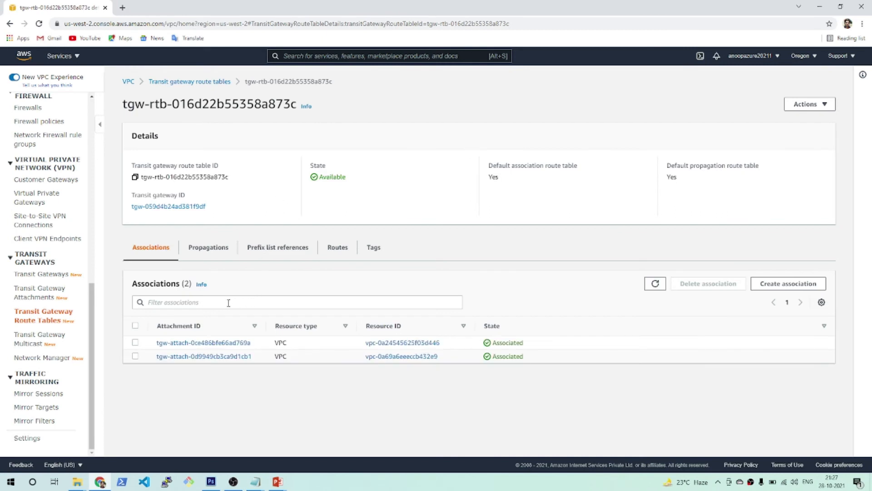
{"action": "left_click", "coordinate": [177, 82]}
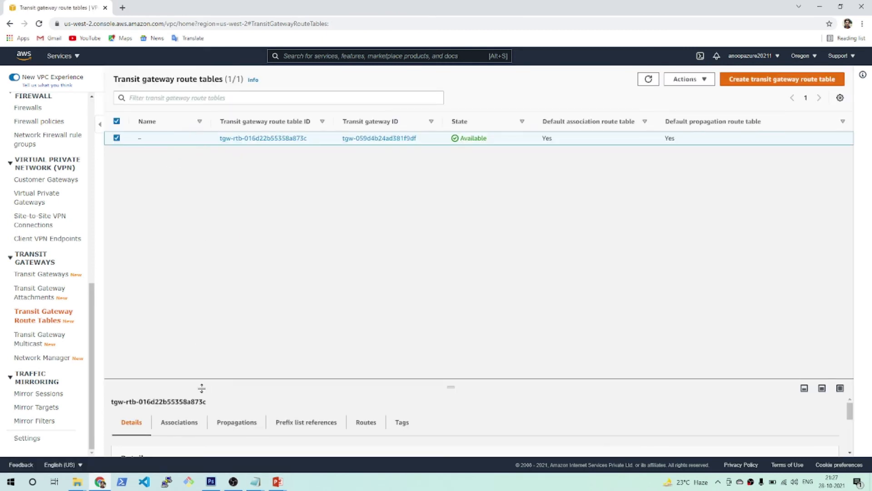
{"action": "left_click_drag", "start_coordinate": [205, 381], "coordinate": [232, 208]}
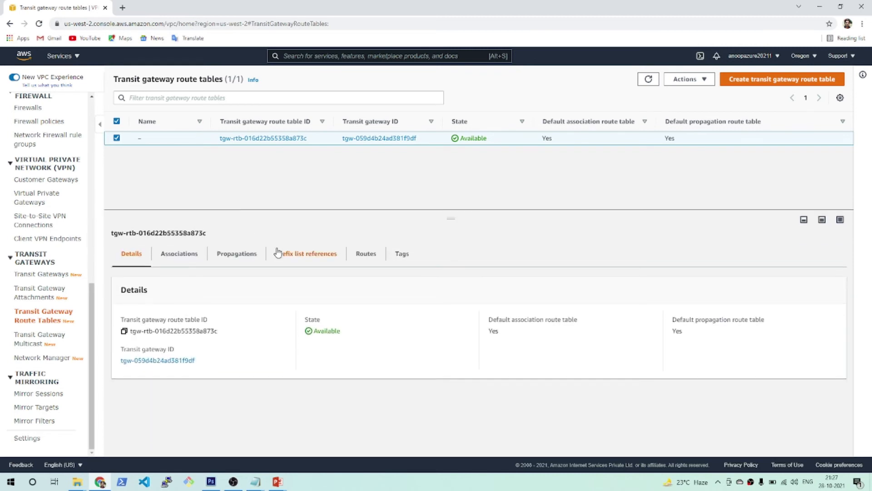
{"action": "left_click", "coordinate": [359, 255]}
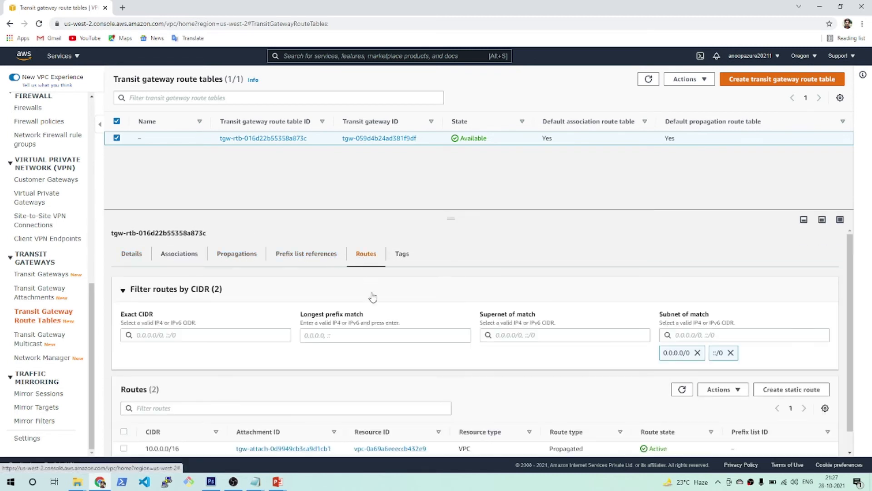
{"action": "scroll", "coordinate": [722, 432], "scroll_direction": "down", "scroll_amount": 1}
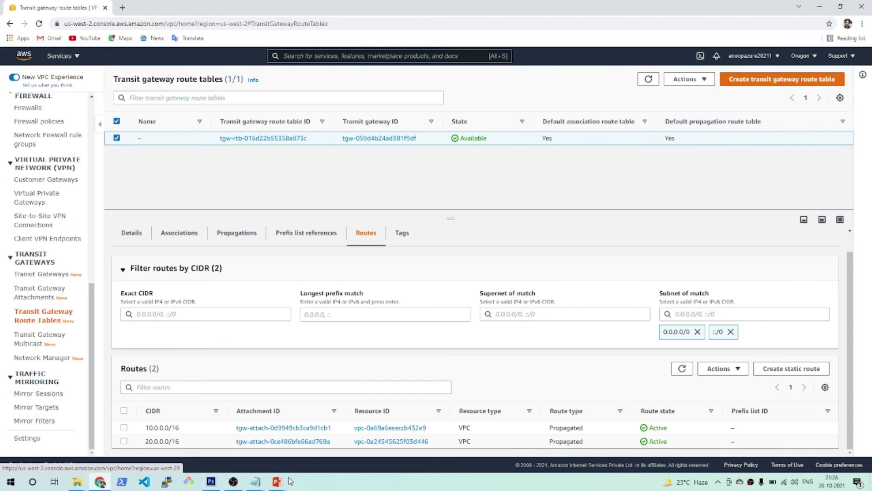
Switch to the PowerPoint slide and underline the instruction about opening inbound ports 22 / 80 in the security group.
{"action": "mouse_move", "coordinate": [289, 482]}
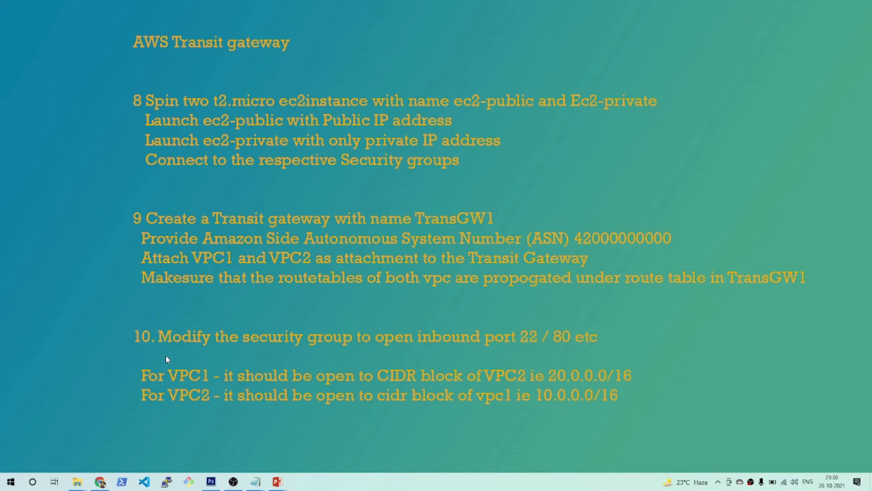
{"action": "left_click_drag", "start_coordinate": [177, 348], "coordinate": [554, 349]}
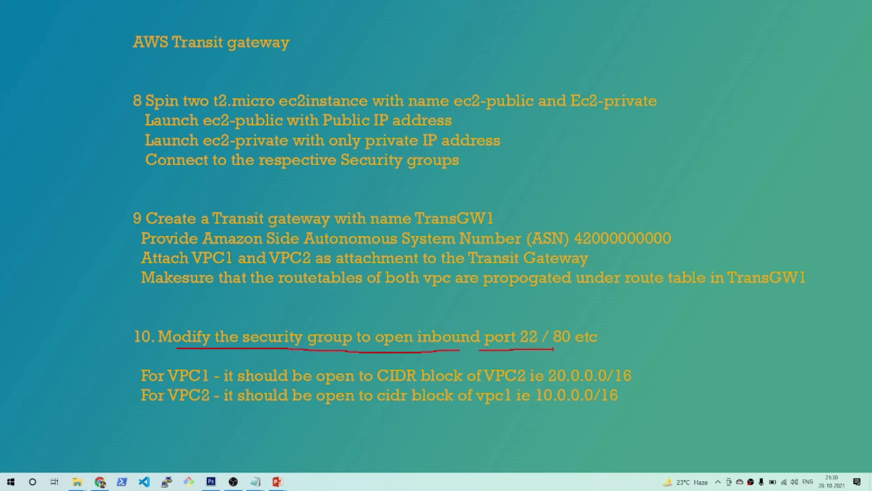
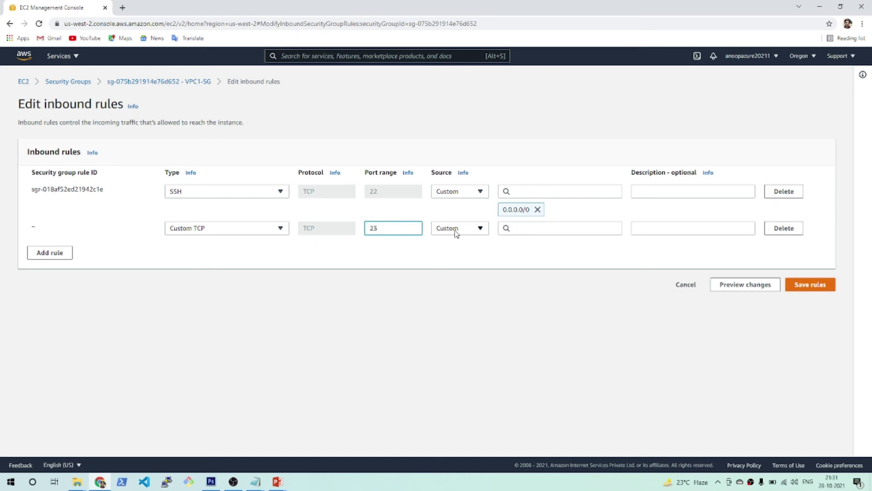
Set the source of VPC1-SG's port 23 rule to 20.0.0.0/16 and save the inbound rules.
{"action": "left_click", "coordinate": [518, 231]}
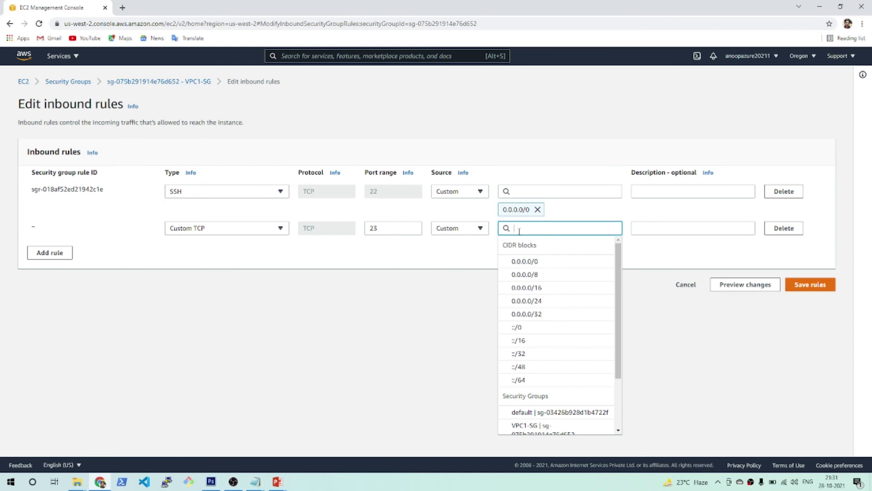
{"action": "type", "text": "2"}
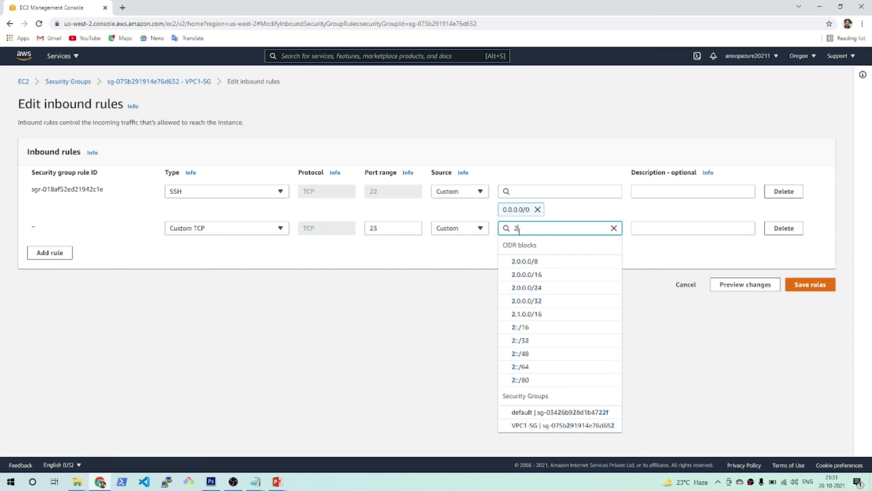
{"action": "type", "text": "0.0.0.0"}
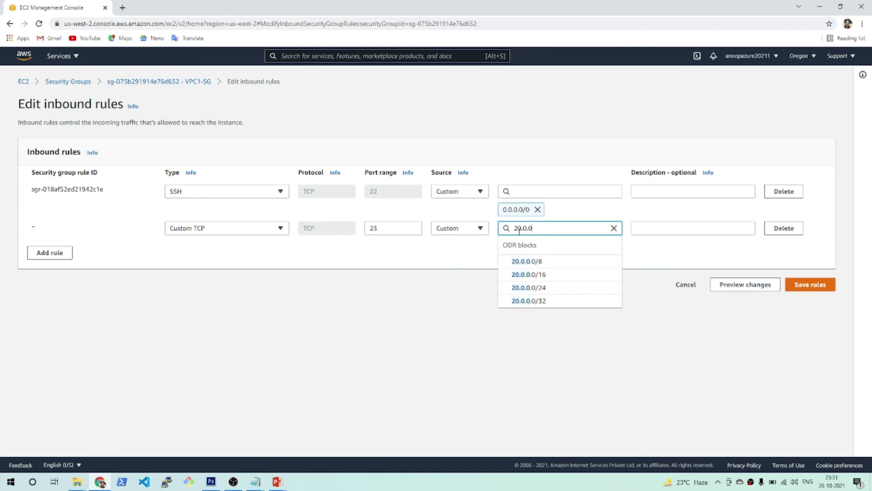
{"action": "left_click", "coordinate": [529, 275]}
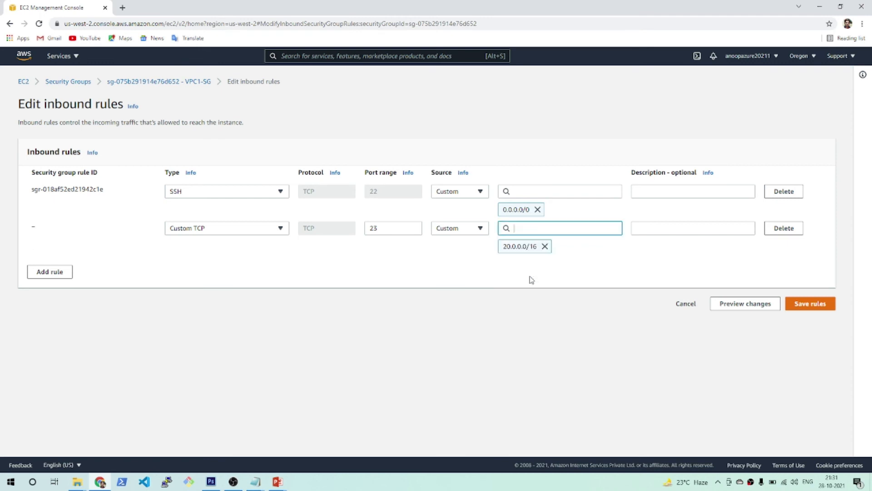
{"action": "left_click", "coordinate": [799, 306]}
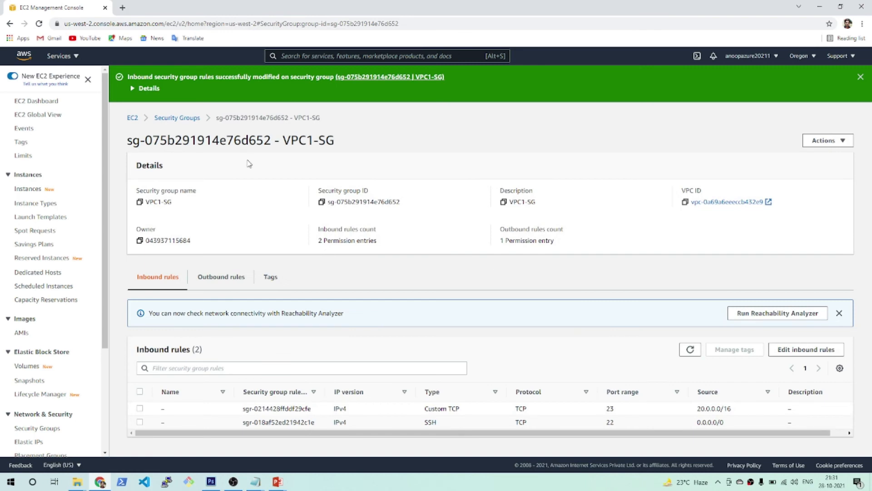
Open the security group VPC2-SG and add a custom TCP inbound rule for port 23.
{"action": "left_click", "coordinate": [170, 119]}
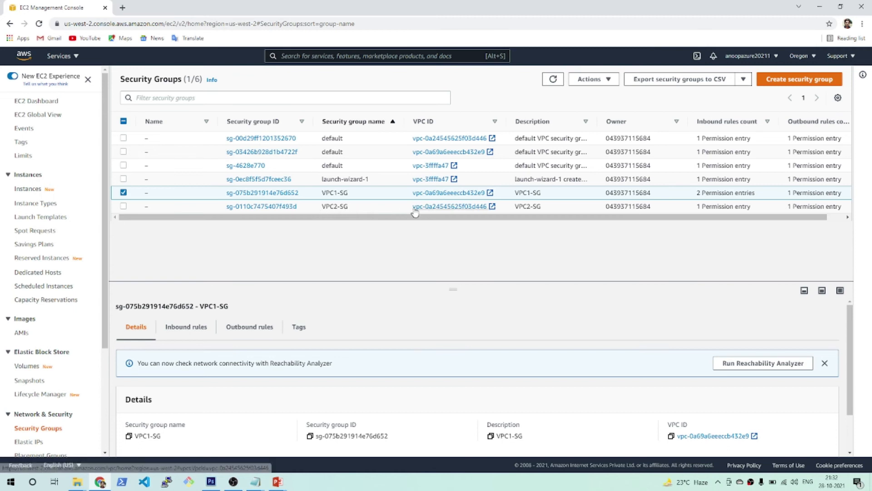
{"action": "left_click", "coordinate": [251, 208]}
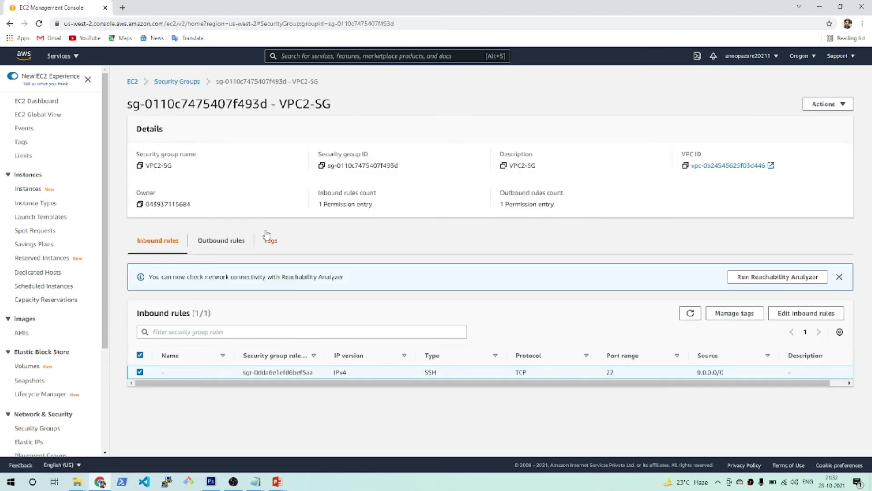
{"action": "left_click", "coordinate": [801, 316]}
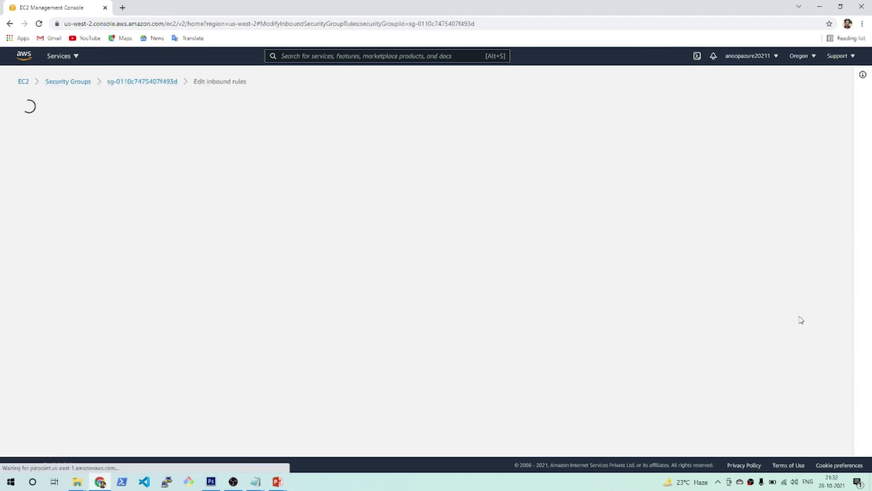
{"action": "left_click", "coordinate": [65, 237]}
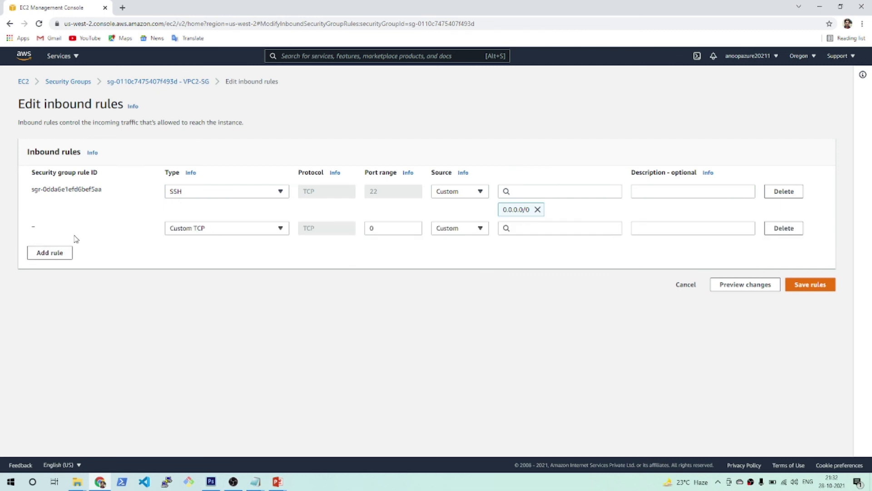
{"action": "double_click", "coordinate": [380, 230]}
{"action": "type", "text": "23"}
Set the source of VPC2-SG's new port 23 rule to 10.0.0.0/16 and save the inbound rules.
{"action": "left_click", "coordinate": [527, 230]}
{"action": "type", "text": "1"}
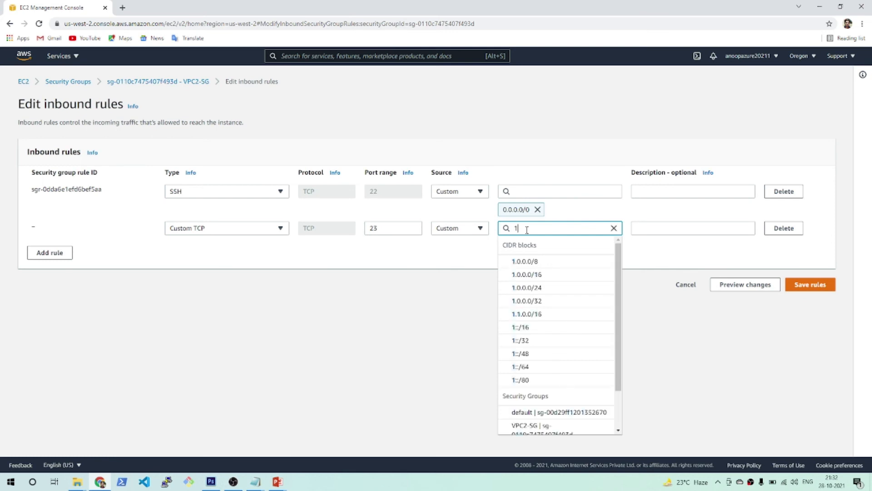
{"action": "type", "text": "0.0"}
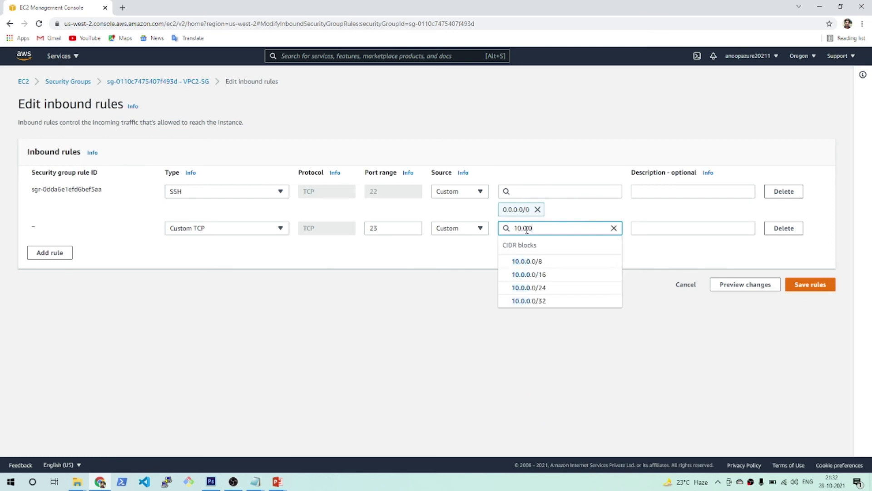
{"action": "type", "text": ".0"}
{"action": "left_click", "coordinate": [541, 274]}
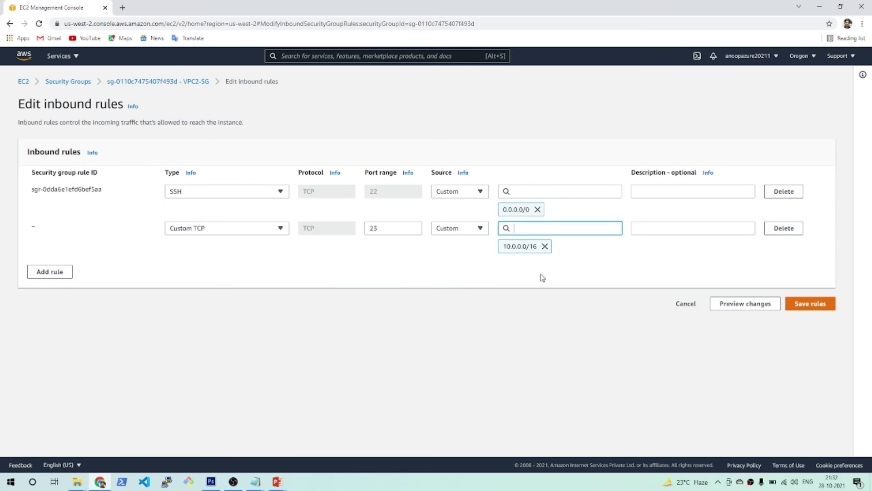
{"action": "left_click", "coordinate": [808, 304]}
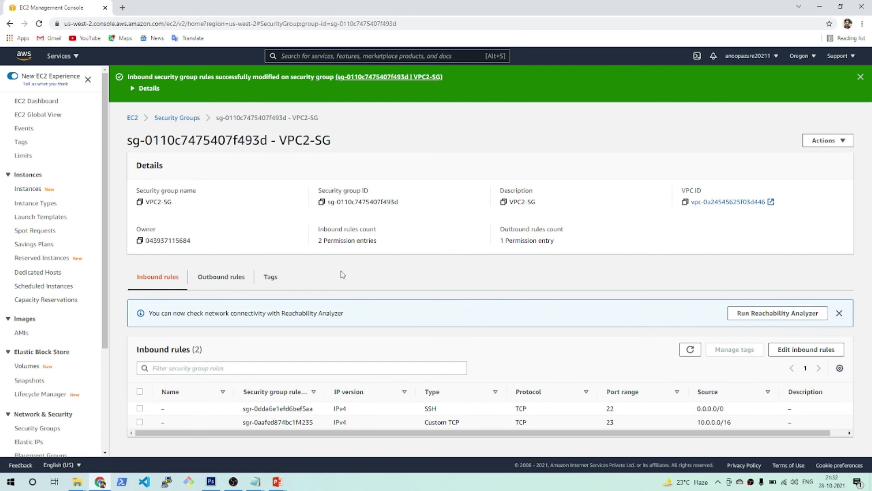
Open the VPC route table VPC1-RT for route editing and add a route with destination 20.0.0.0/16.
{"action": "left_click", "coordinate": [37, 104]}
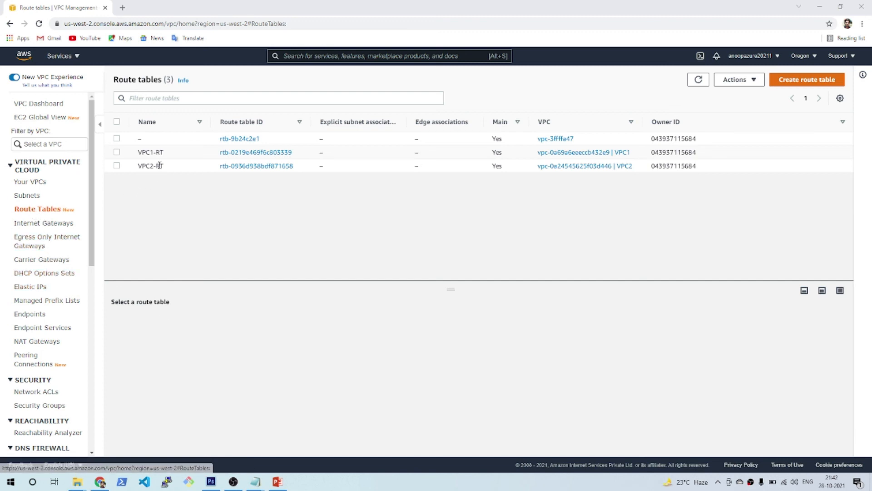
{"action": "left_click", "coordinate": [231, 154]}
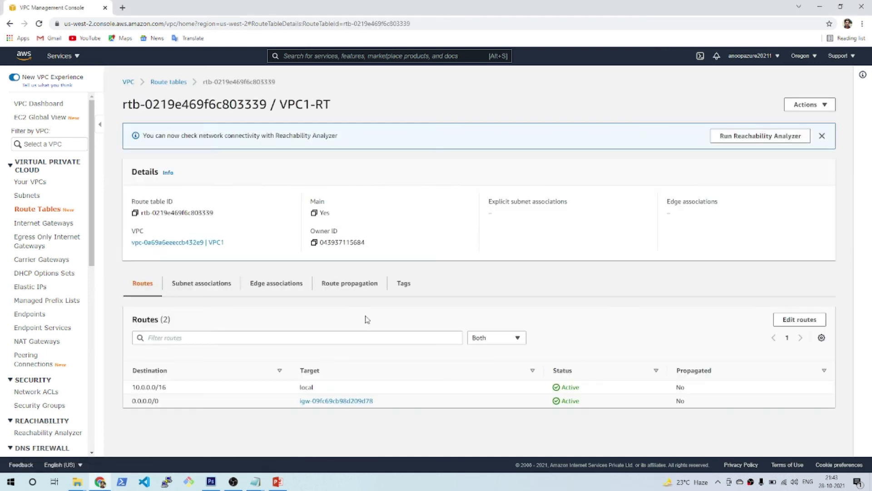
{"action": "left_click", "coordinate": [793, 324]}
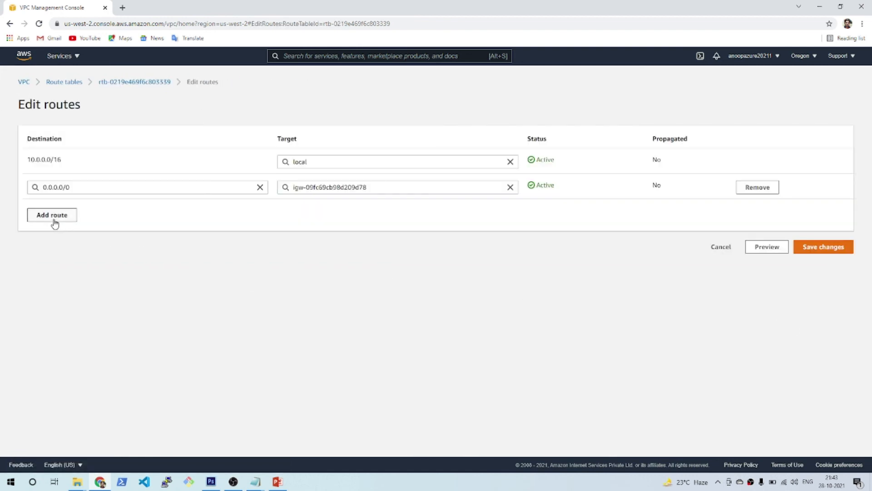
{"action": "left_click", "coordinate": [53, 216]}
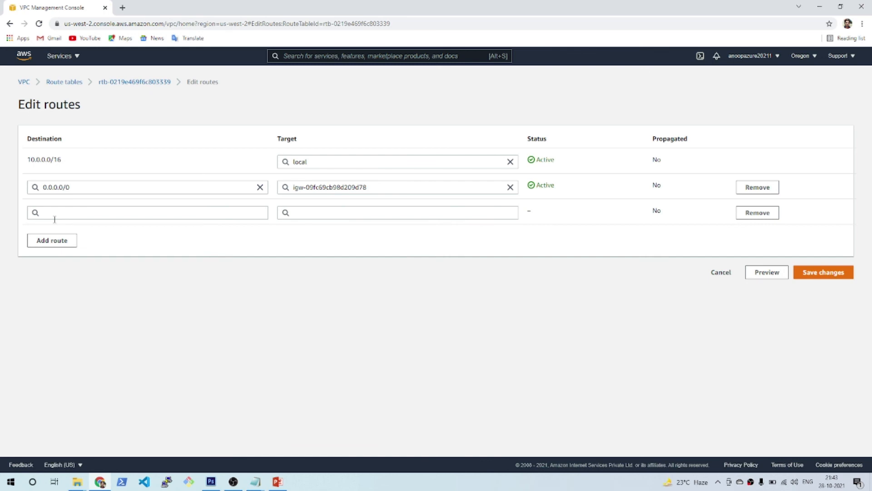
{"action": "left_click", "coordinate": [72, 210]}
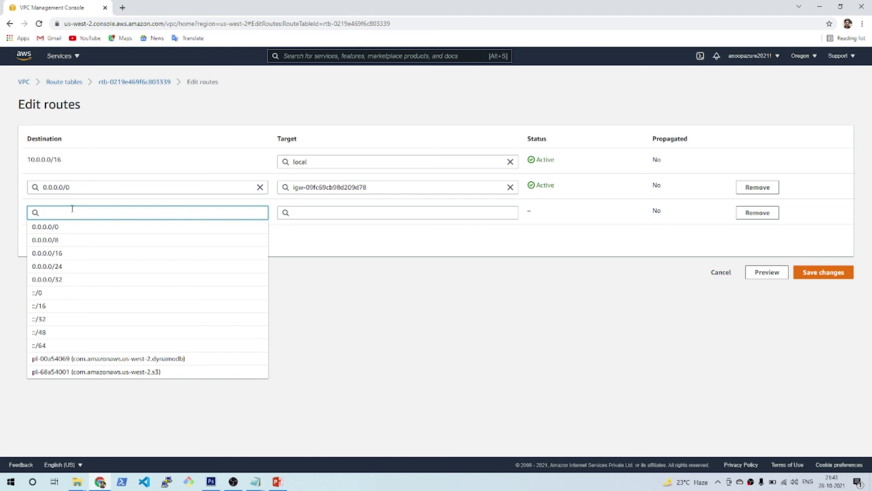
{"action": "type", "text": "20"}
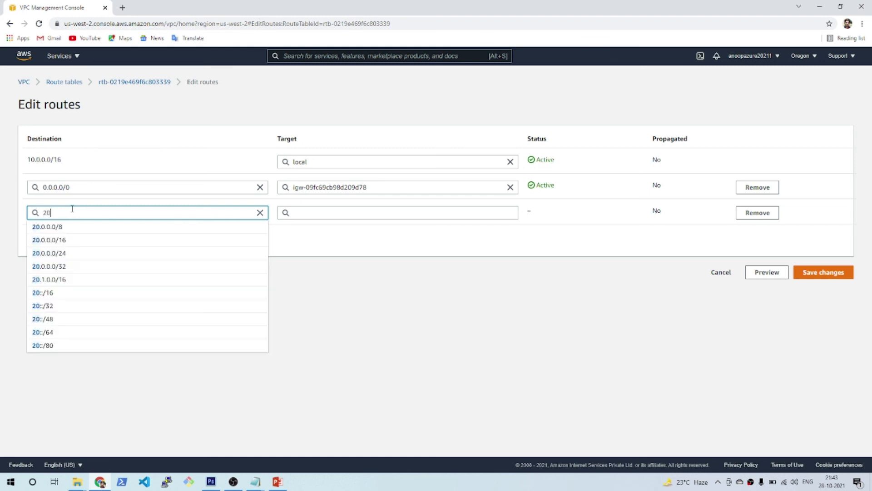
{"action": "type", "text": ".0.0."}
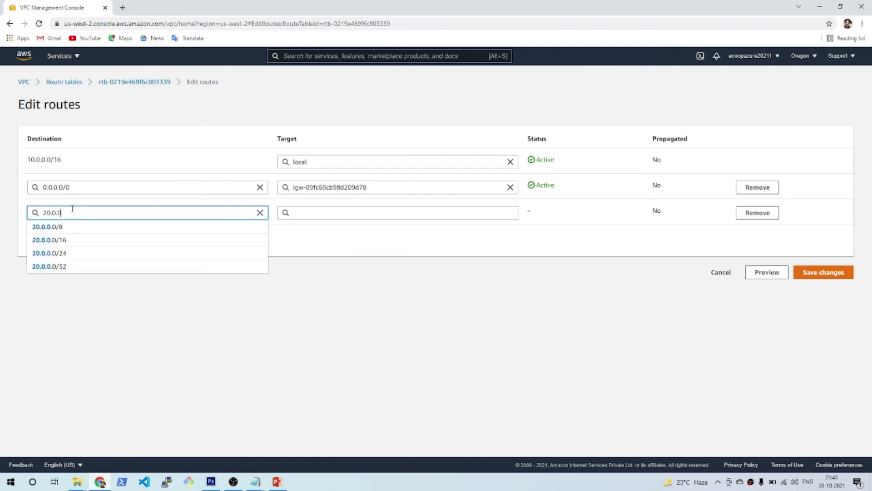
{"action": "left_click", "coordinate": [68, 239]}
Target the 20.0.0.0/16 route at the transit gateway listed as TGA-VPC1 and save the route changes.
{"action": "left_click", "coordinate": [304, 212]}
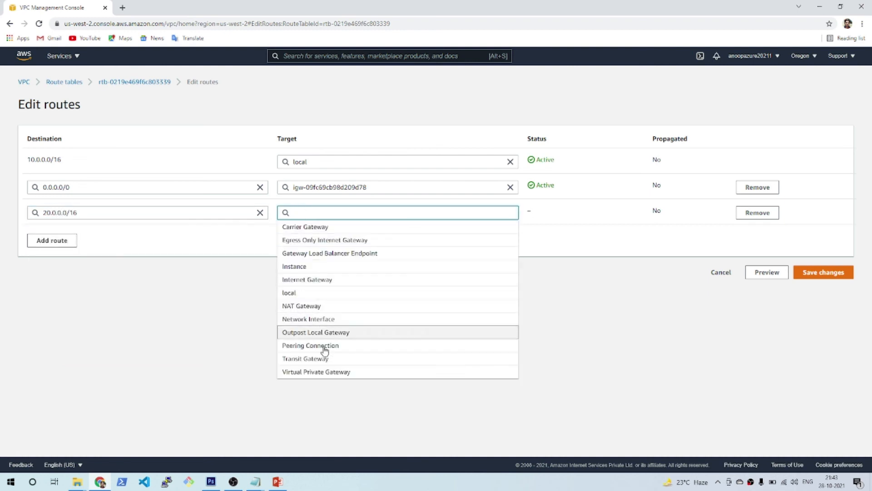
{"action": "left_click", "coordinate": [304, 358]}
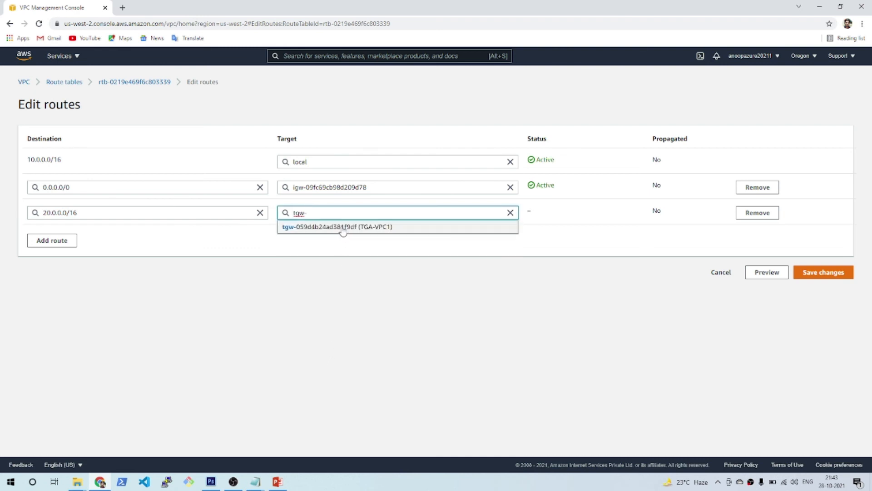
{"action": "left_click", "coordinate": [342, 229]}
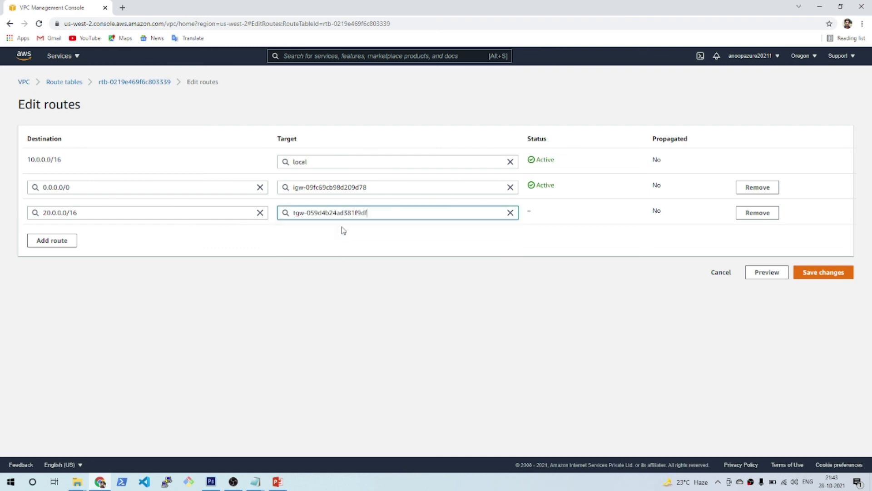
{"action": "left_click", "coordinate": [815, 274]}
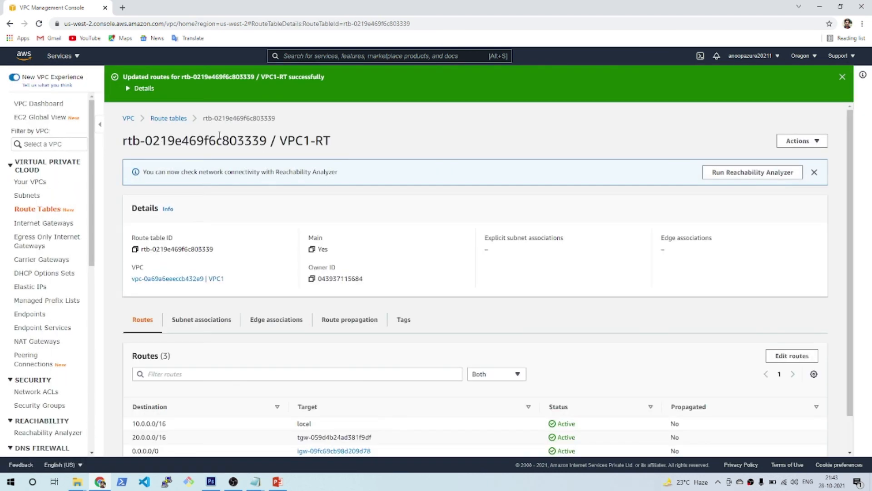
Open the route table VPC2-RT for route editing and add a route with destination 10.0.0.0/16.
{"action": "left_click", "coordinate": [168, 118]}
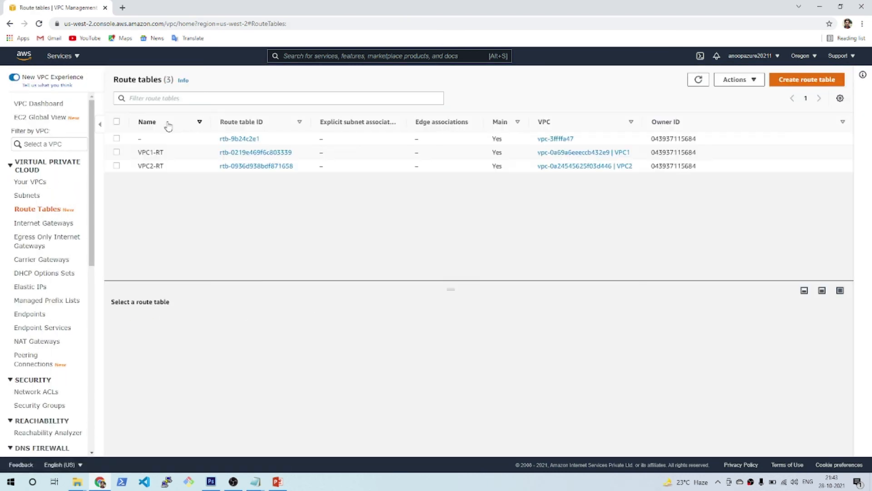
{"action": "left_click", "coordinate": [243, 167]}
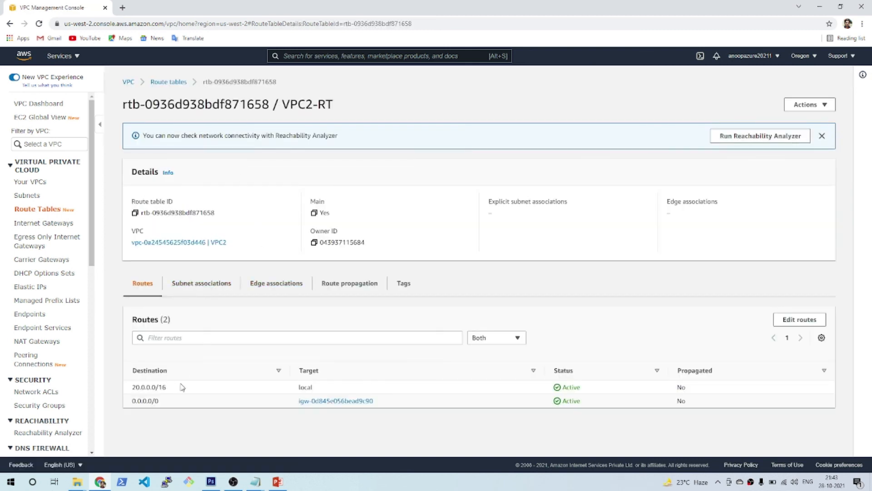
{"action": "left_click", "coordinate": [793, 321]}
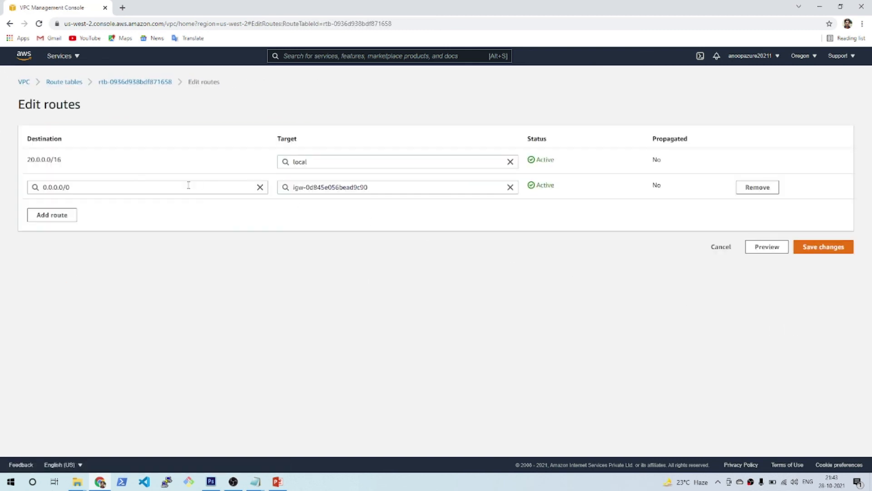
{"action": "left_click", "coordinate": [52, 216]}
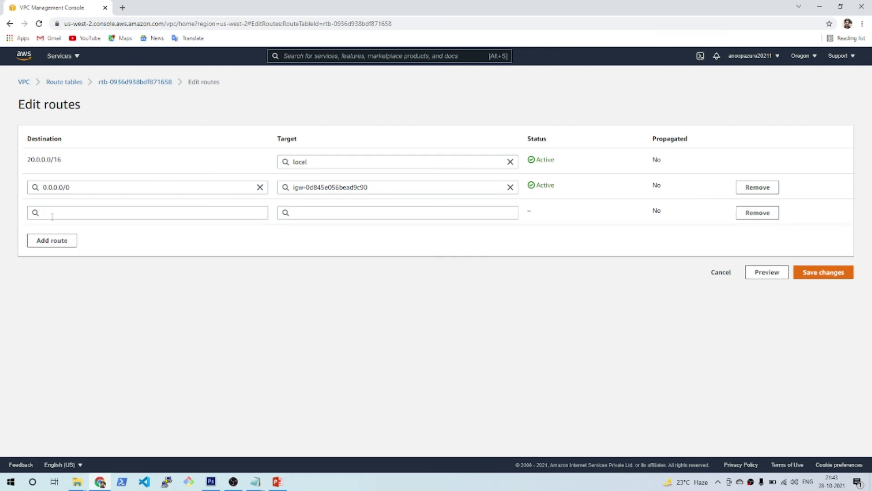
{"action": "left_click", "coordinate": [55, 215]}
{"action": "type", "text": "10.0"}
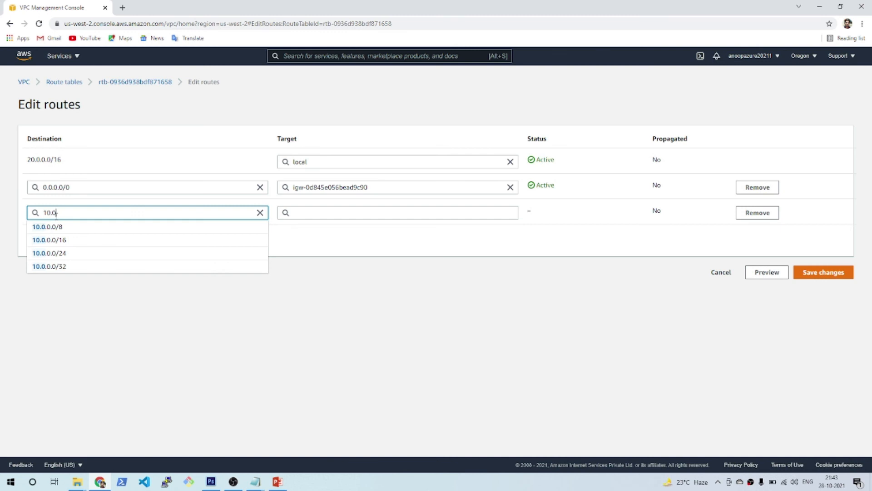
{"action": "left_click", "coordinate": [56, 240]}
Target the 10.0.0.0/16 route at the transit gateway listed as TGA-VPC2 and save the route changes.
{"action": "left_click", "coordinate": [319, 214]}
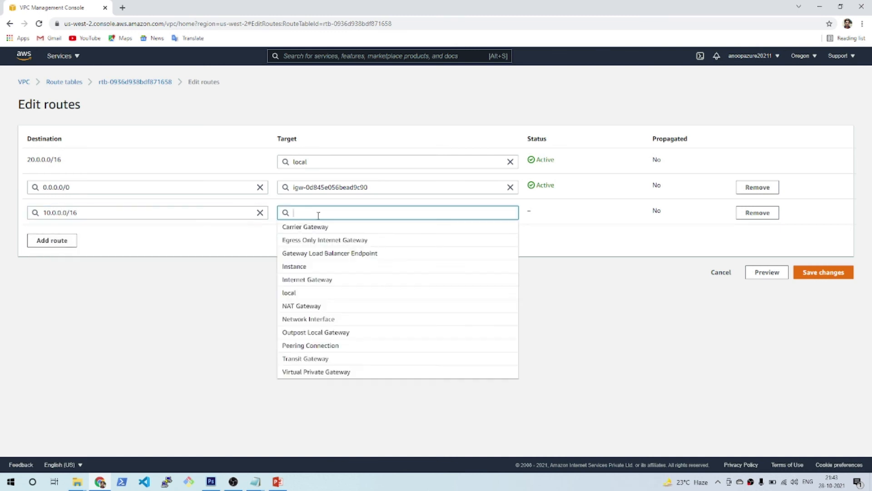
{"action": "left_click", "coordinate": [343, 363]}
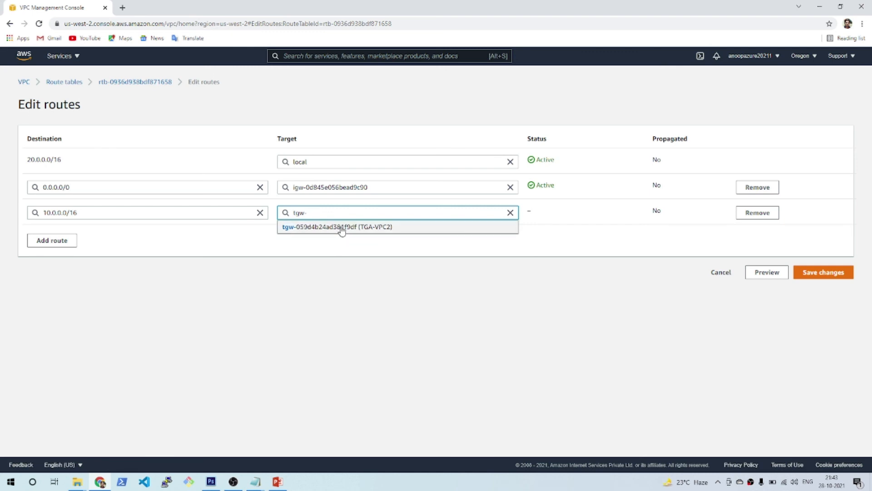
{"action": "left_click", "coordinate": [343, 227]}
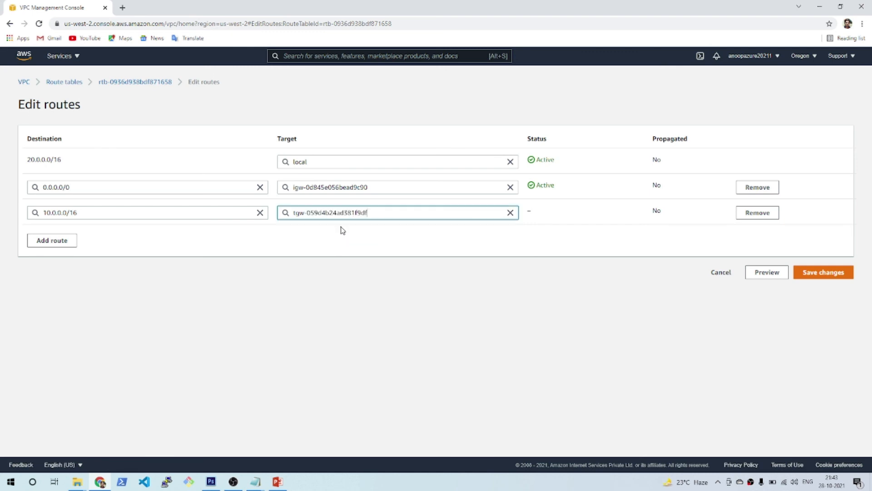
{"action": "left_click", "coordinate": [816, 274]}
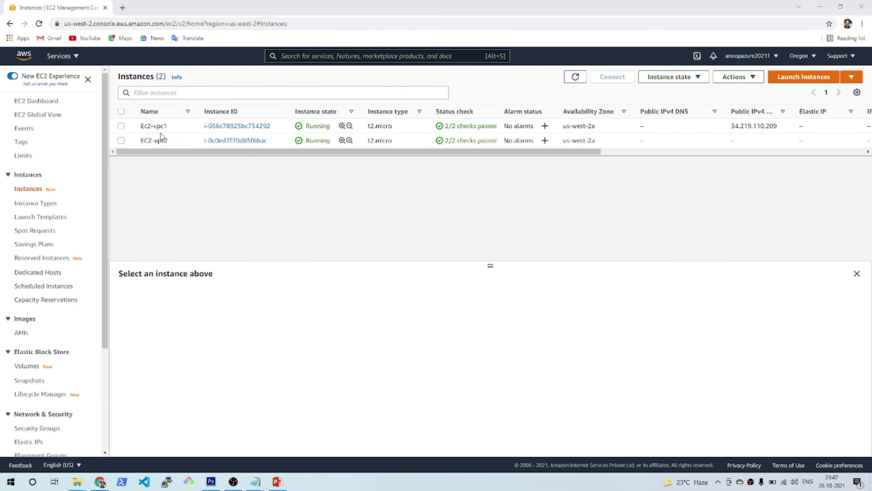
Copy the public IPv4 address of instance Ec2-vpc1 and enter it as the host name in PuTTY.
{"action": "left_click", "coordinate": [225, 128]}
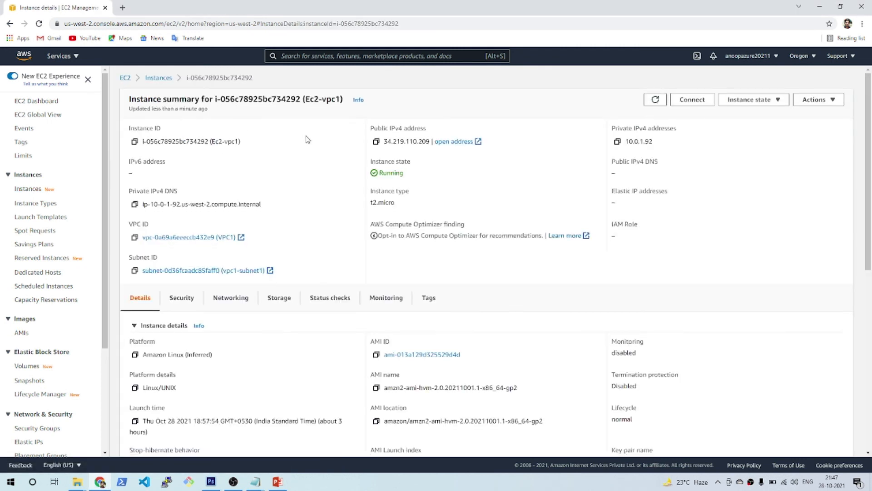
{"action": "left_click", "coordinate": [377, 142]}
{"action": "left_click", "coordinate": [166, 482]}
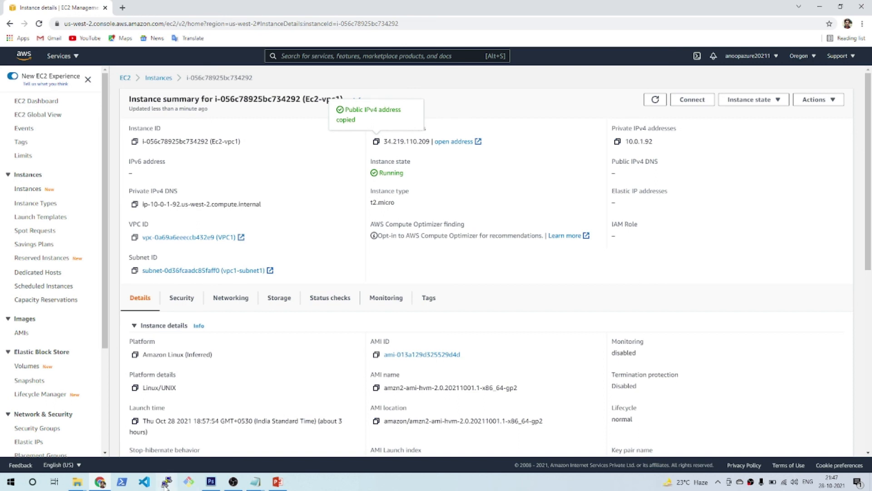
{"action": "key", "text": "ctrl+v"}
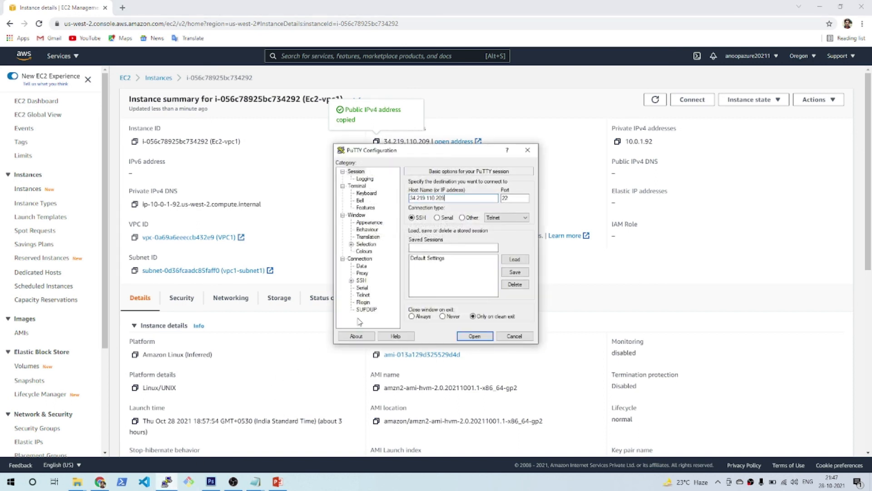
Choose Oregon-keypair.ppk from the awsclass folder as the private key file for PuTTY's SSH authentication.
{"action": "left_click", "coordinate": [351, 281]}
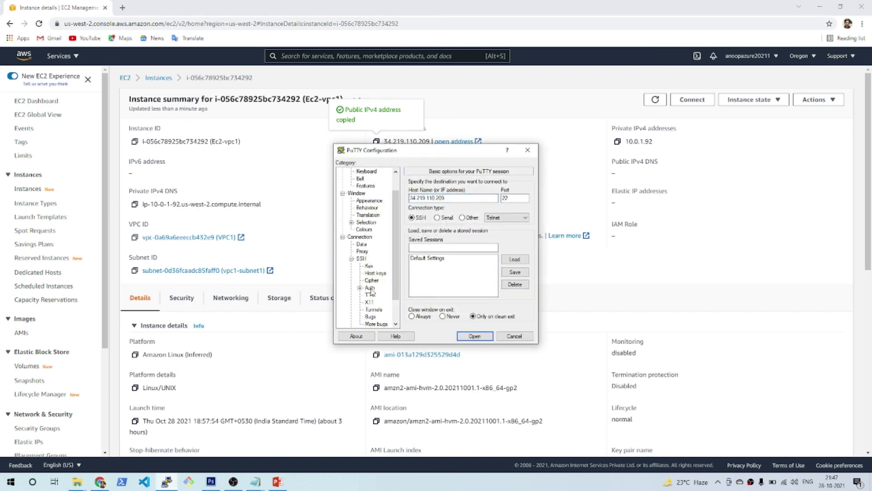
{"action": "left_click", "coordinate": [370, 287]}
{"action": "left_click", "coordinate": [509, 285]}
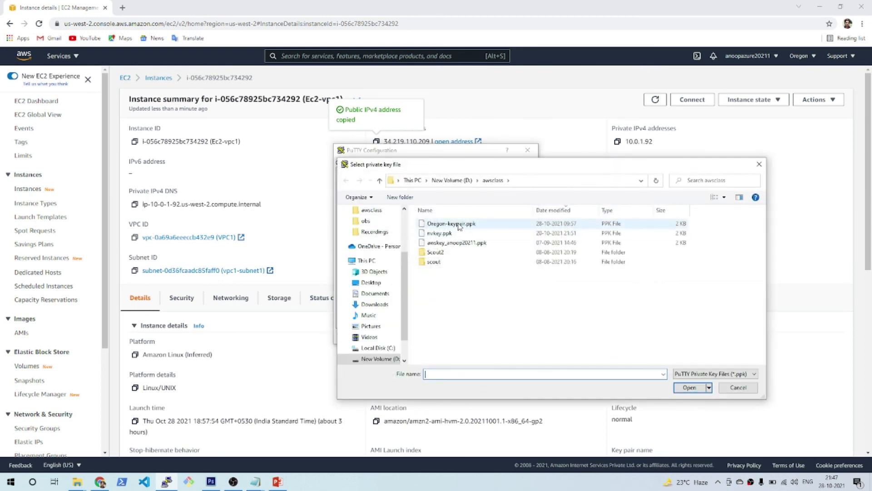
{"action": "left_click", "coordinate": [460, 227]}
{"action": "left_click", "coordinate": [674, 385]}
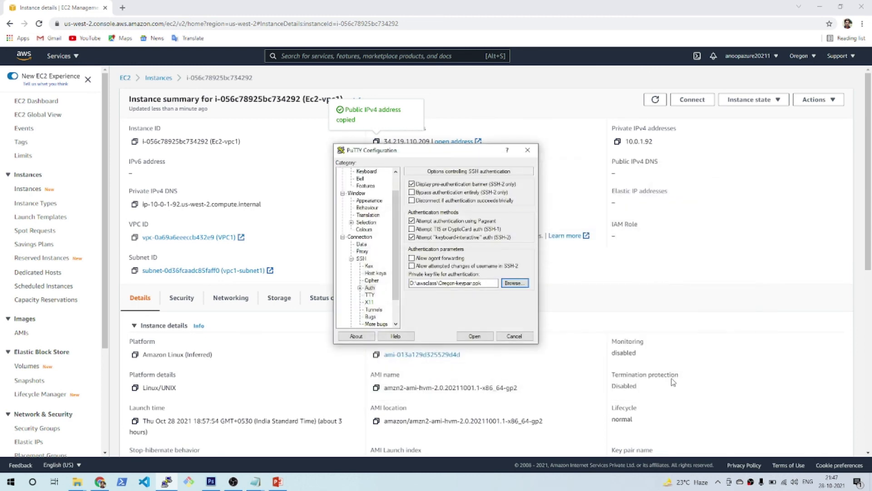
Open the SSH session to Ec2-vpc1 and log in as ec2-user.
{"action": "left_click", "coordinate": [475, 337]}
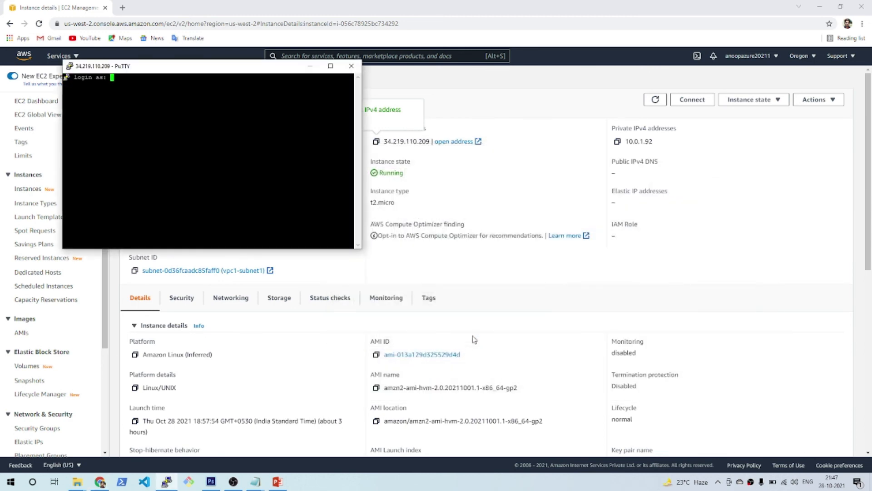
{"action": "type", "text": "ec2-user"}
{"action": "key", "text": "Return"}
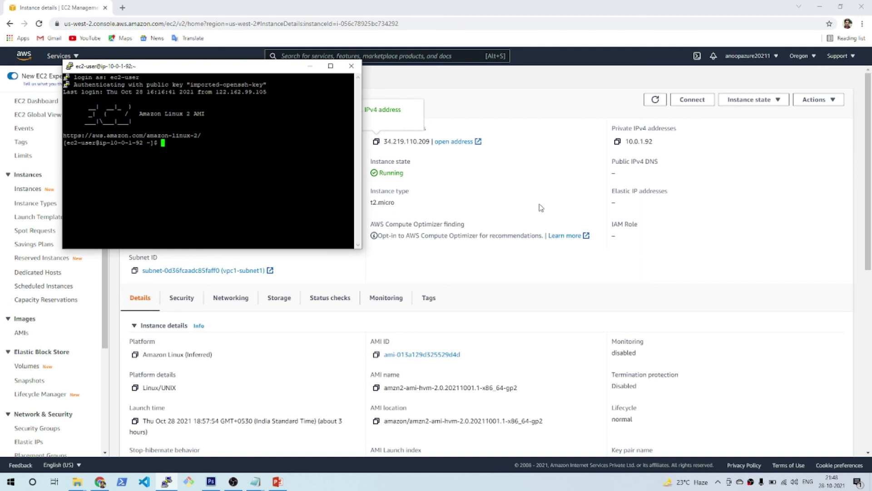
Switch back to the AWS console, open instance EC2-vpc2 and copy its private IPv4 address.
{"action": "left_click", "coordinate": [523, 202]}
{"action": "left_click", "coordinate": [159, 81]}
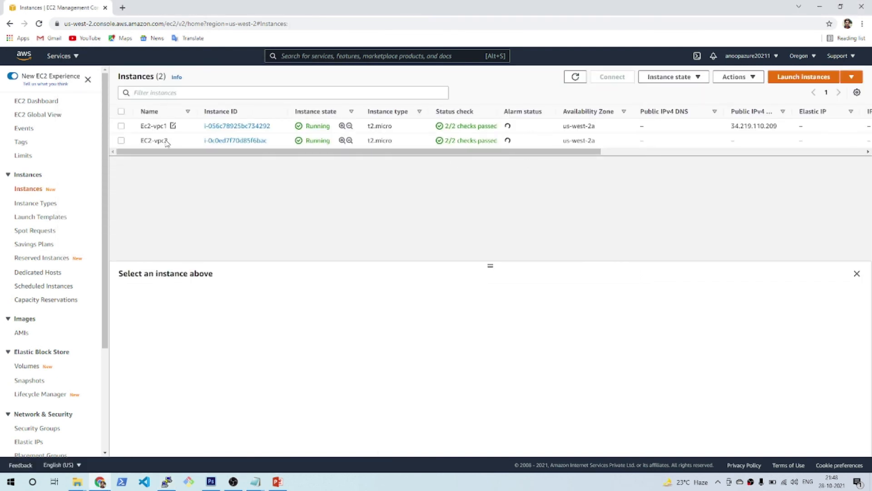
{"action": "left_click", "coordinate": [232, 141]}
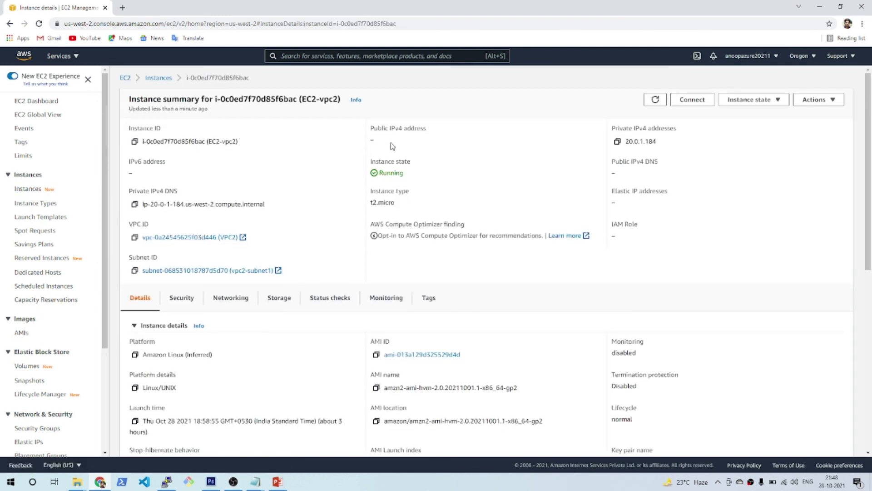
{"action": "left_click", "coordinate": [617, 142]}
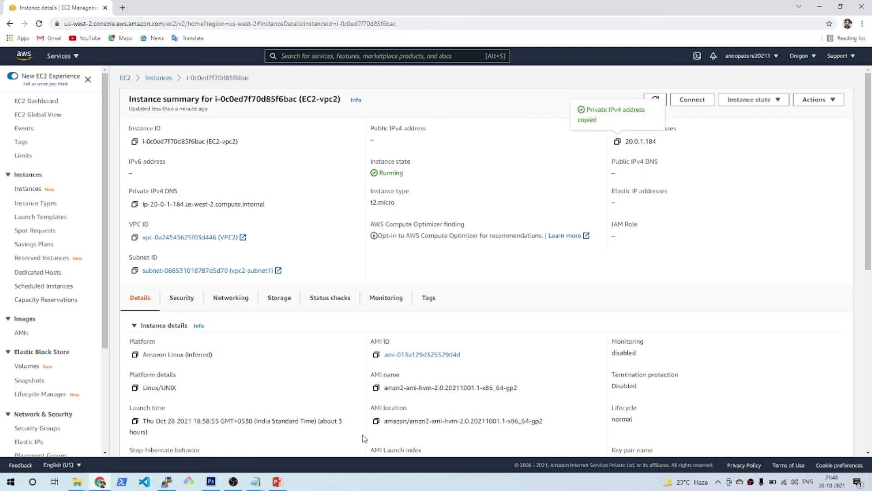
Switch to the PuTTY session on Ec2-vpc1, test port 22 with telnet 20.0.1.184 22 and end the telnet connection.
{"action": "left_click", "coordinate": [167, 482]}
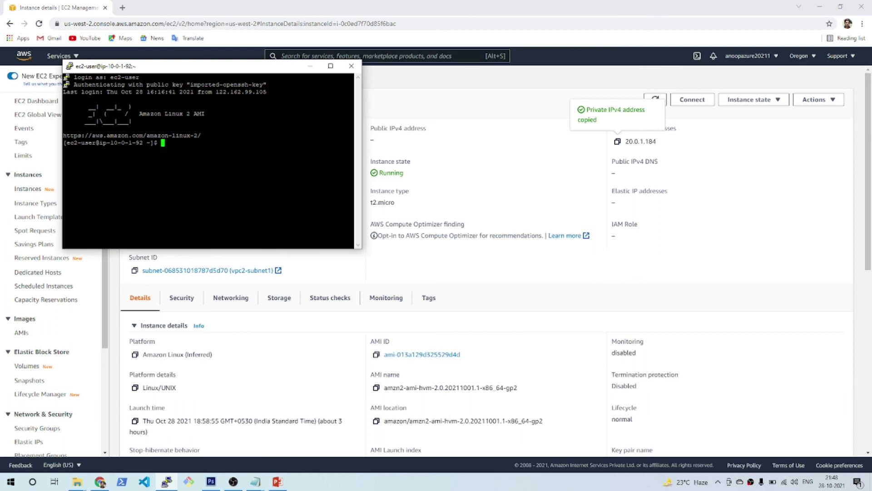
{"action": "type", "text": "telnet"}
{"action": "key", "text": "shift+Insert"}
{"action": "type", "text": "22"}
{"action": "key", "text": "Return"}
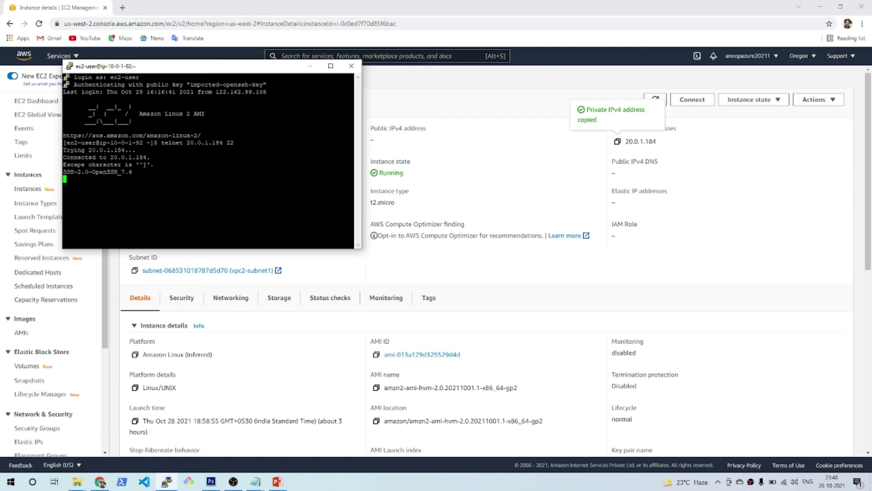
{"action": "key", "text": "Return"}
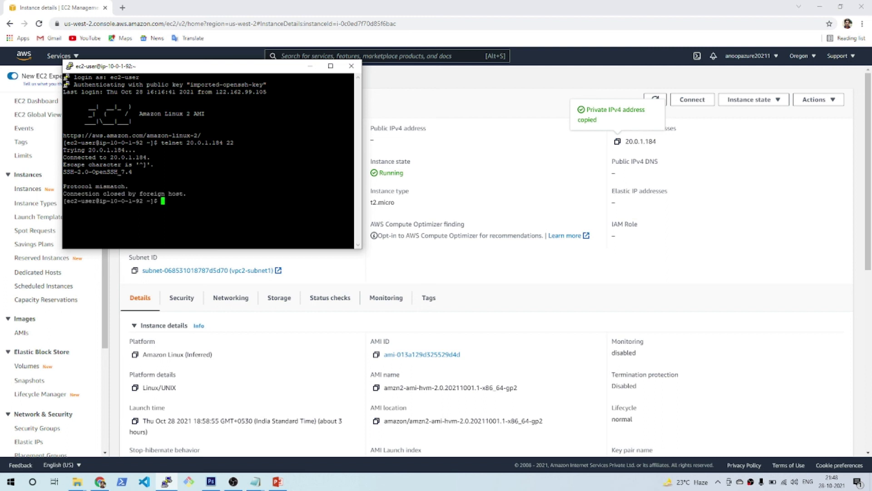
Copy EC2-vpc2's example SSH command from its connection instructions in the AWS console and run it in the PuTTY session on Ec2-vpc1.
{"action": "left_click", "coordinate": [692, 99]}
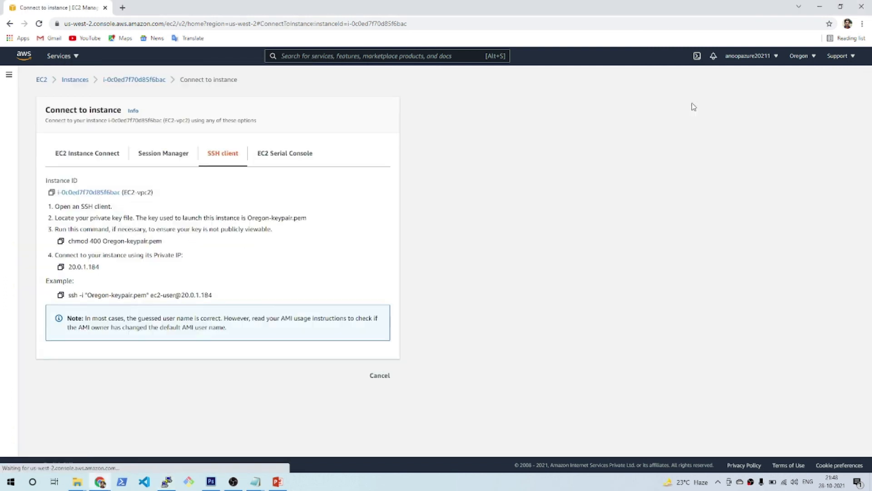
{"action": "left_click", "coordinate": [61, 295]}
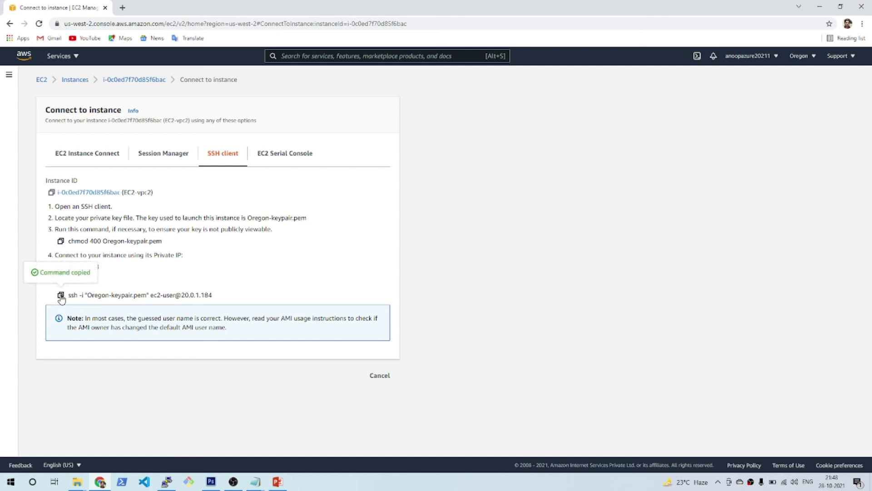
{"action": "key", "text": "alt+Tab"}
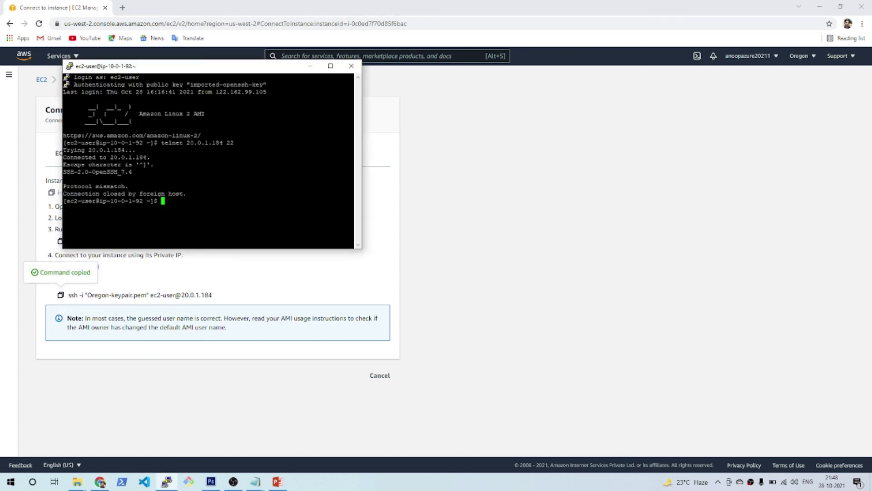
{"action": "key", "text": "shift+Insert"}
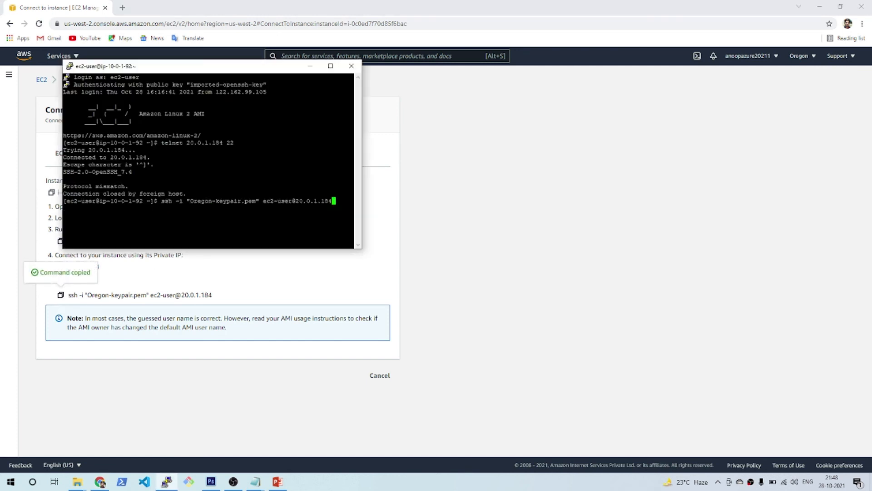
{"action": "key", "text": "Return"}
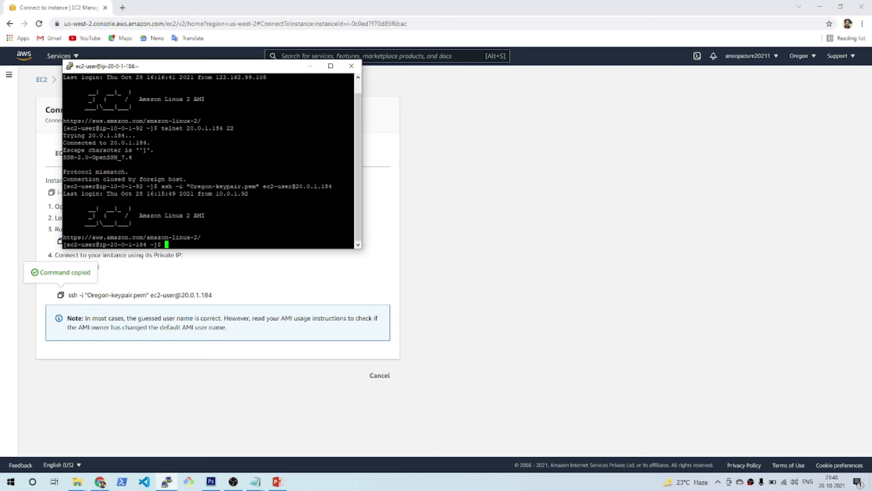
{"action": "left_click_drag", "start_coordinate": [212, 193], "coordinate": [321, 186]}
{"action": "left_click", "coordinate": [321, 188]}
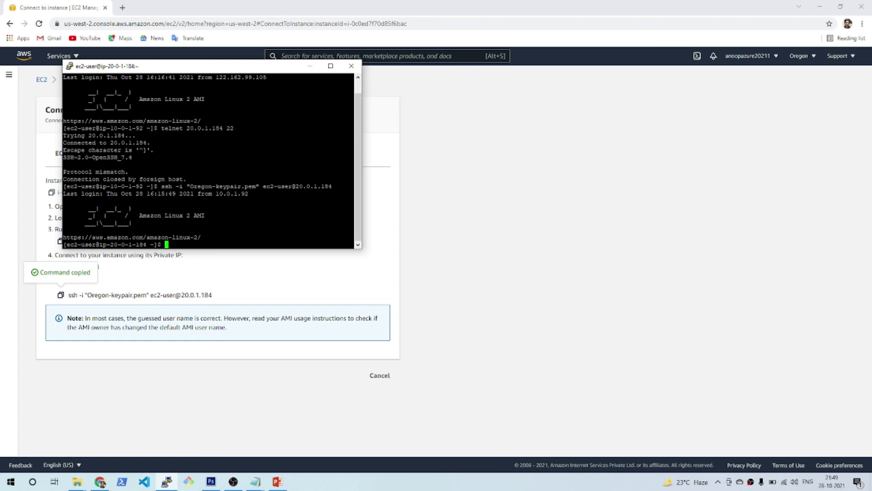